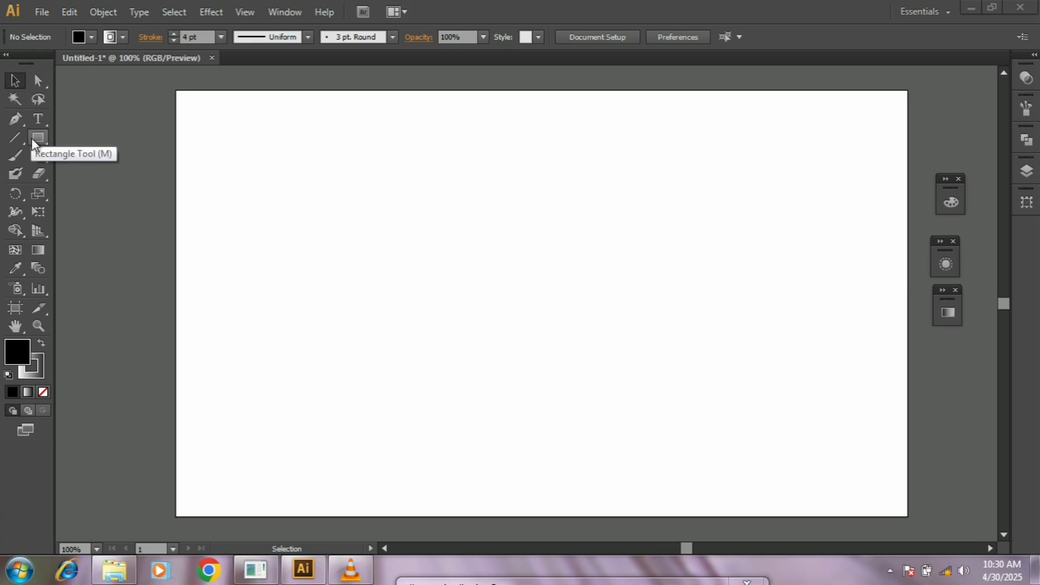
Step: Draw a black circle in the upper part of the artboard and duplicate it into an evenly spaced, slightly descending row of four
{"action": "left_click_drag", "start_coordinate": [32, 137], "coordinate": [78, 177]}
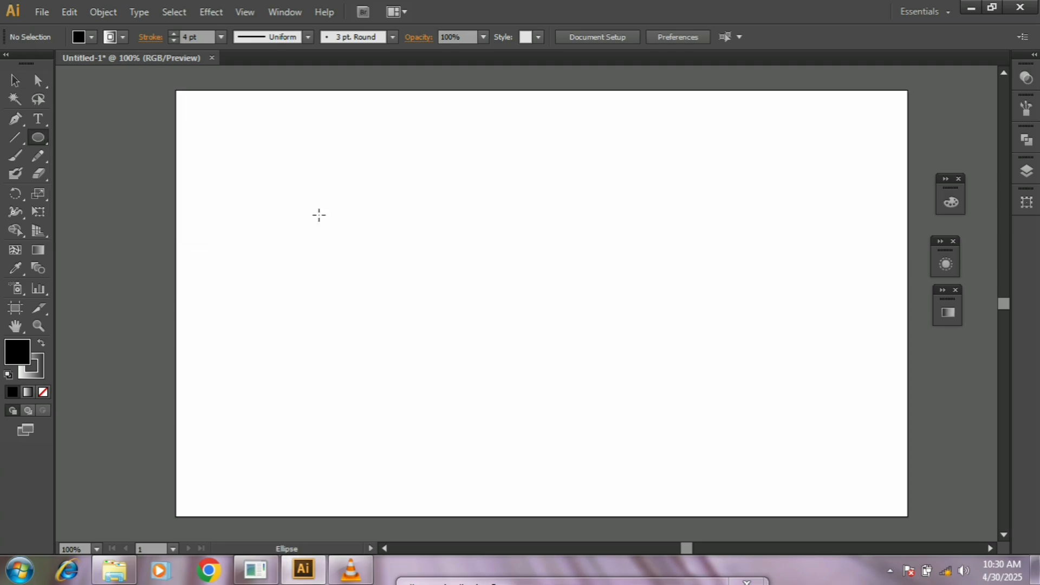
{"action": "left_click_drag", "start_coordinate": [455, 224], "coordinate": [509, 262]}
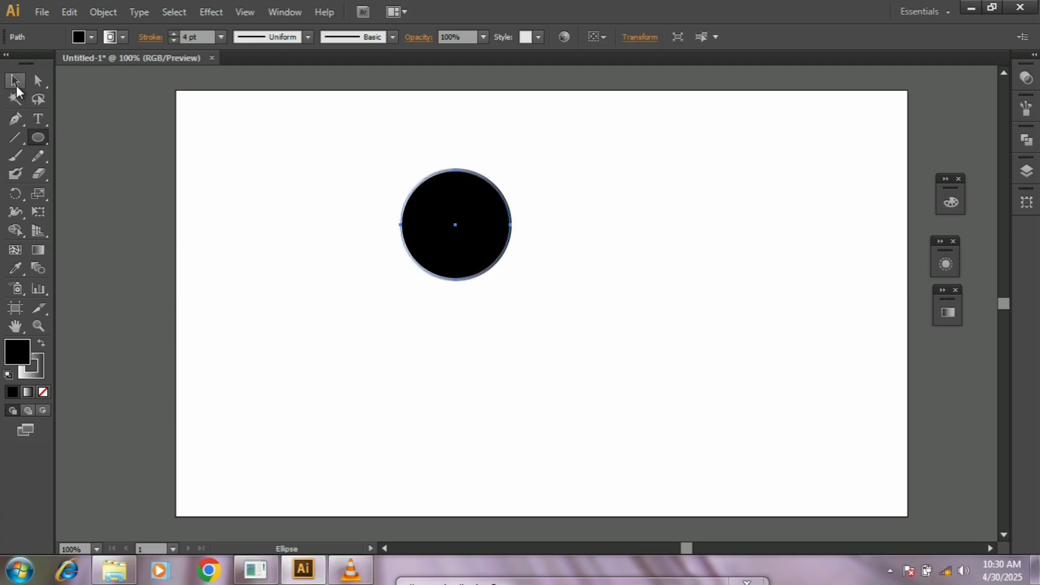
{"action": "left_click", "coordinate": [15, 85]}
{"action": "left_click_drag", "start_coordinate": [455, 228], "coordinate": [581, 240]}
{"action": "key", "text": "ctrl+d"}
{"action": "key", "text": "ctrl+d"}
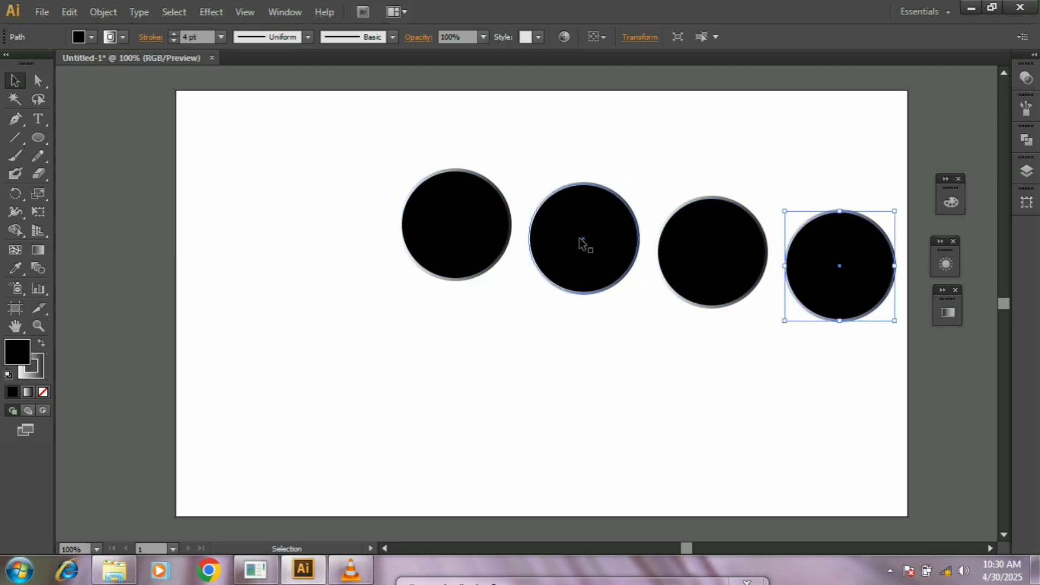
Step: Draw a small square below and left of the circles, with no stroke and a light green 5CFF98 fill
{"action": "left_click_drag", "start_coordinate": [31, 141], "coordinate": [82, 140]}
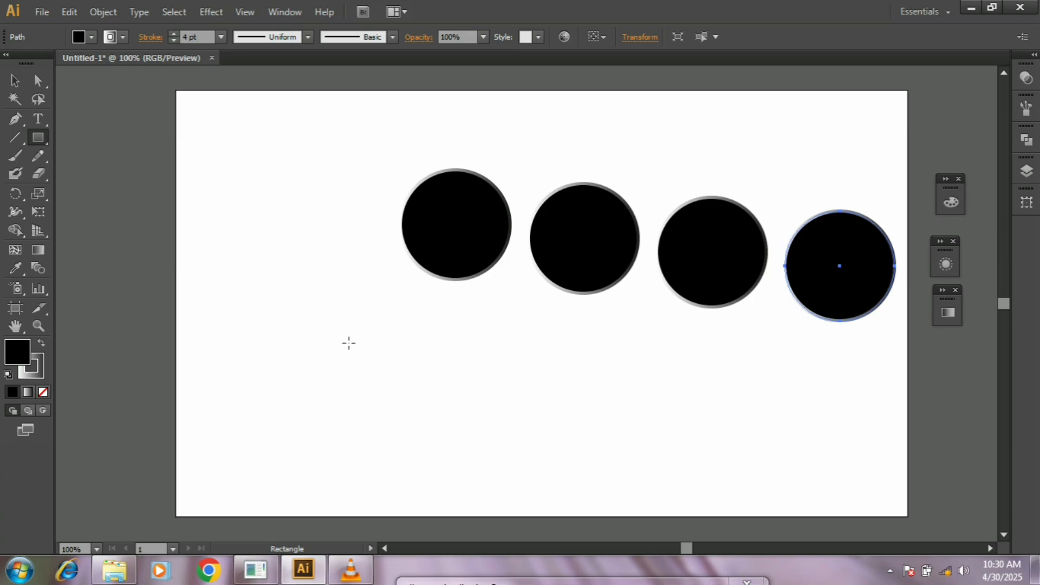
{"action": "mouse_move", "coordinate": [336, 331]}
{"action": "left_mouse_down"}
{"action": "mouse_move", "coordinate": [359, 353]}
{"action": "mouse_move", "coordinate": [370, 349]}
{"action": "left_mouse_up"}
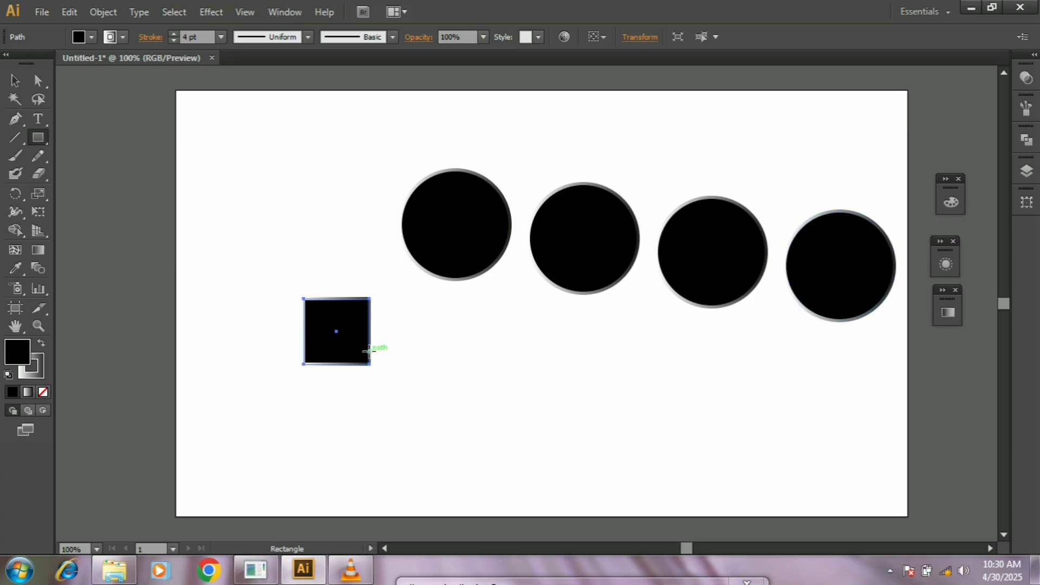
{"action": "left_click", "coordinate": [33, 372]}
{"action": "left_click", "coordinate": [41, 393]}
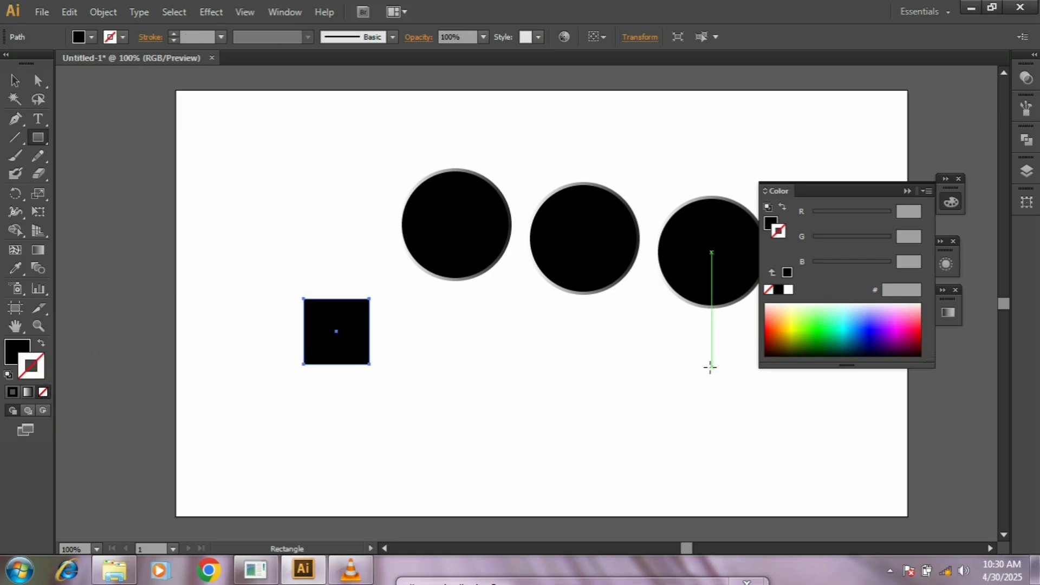
{"action": "left_click", "coordinate": [788, 324]}
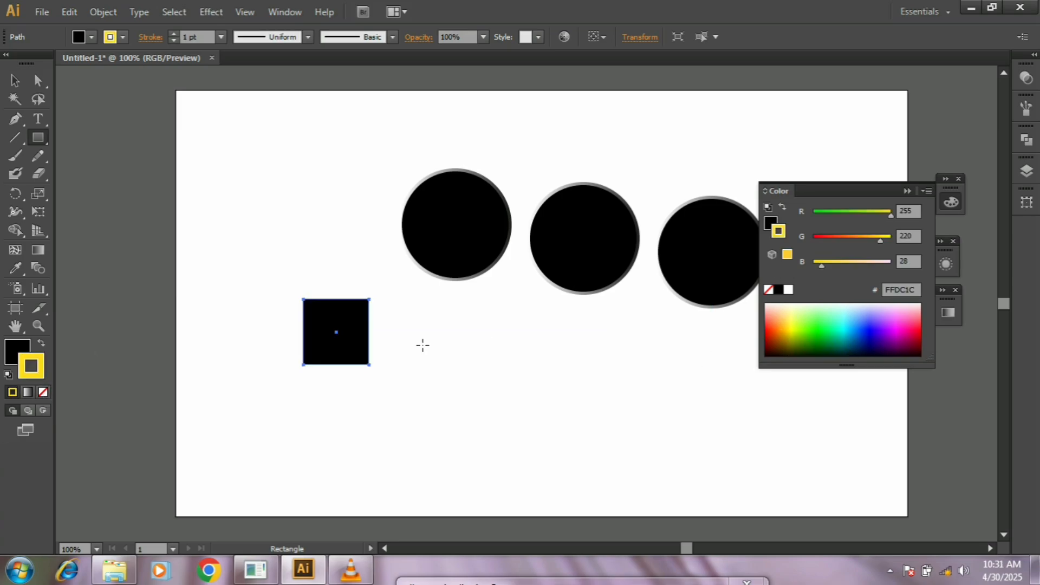
{"action": "left_click", "coordinate": [42, 392]}
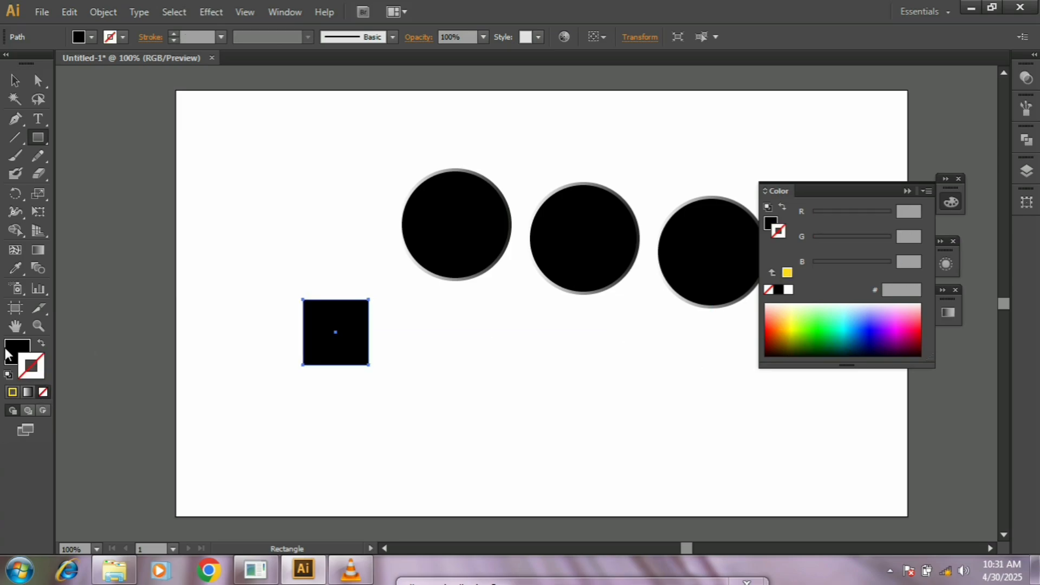
{"action": "left_click", "coordinate": [831, 307]}
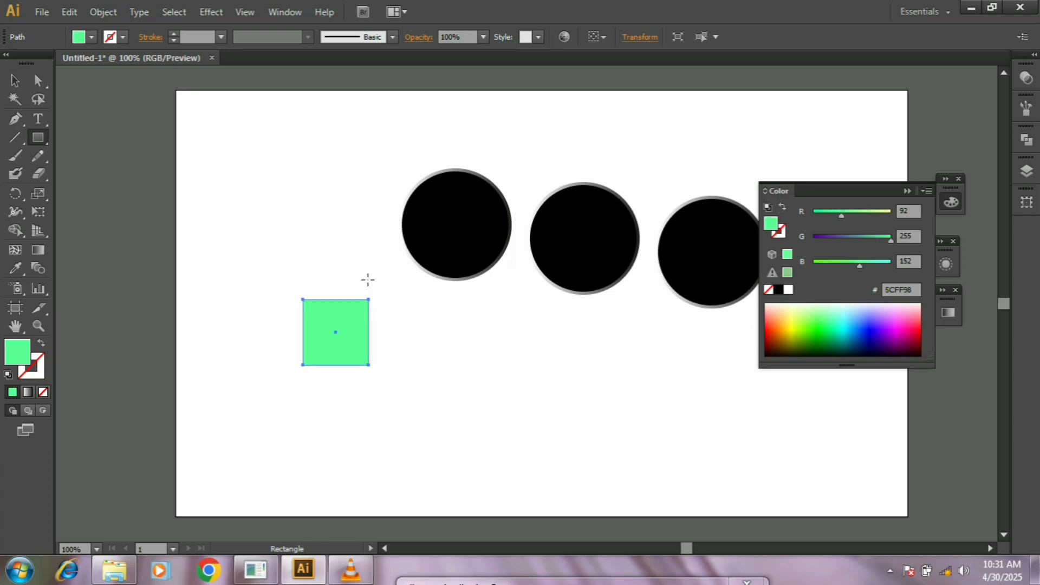
Step: Duplicate the green square into an evenly spaced, slightly descending row of five squares
{"action": "left_click", "coordinate": [15, 81]}
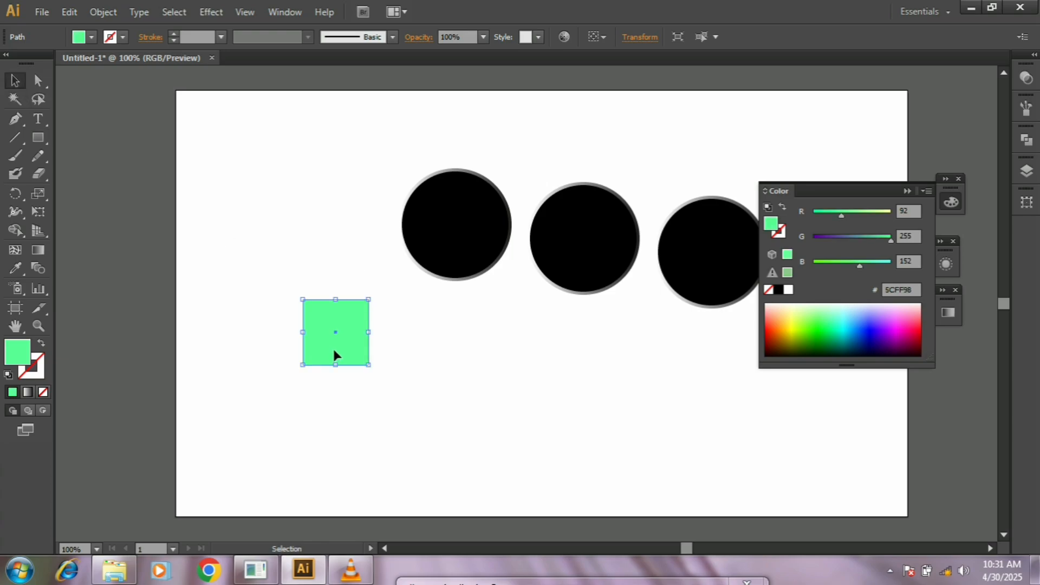
{"action": "left_click_drag", "start_coordinate": [333, 345], "coordinate": [438, 366]}
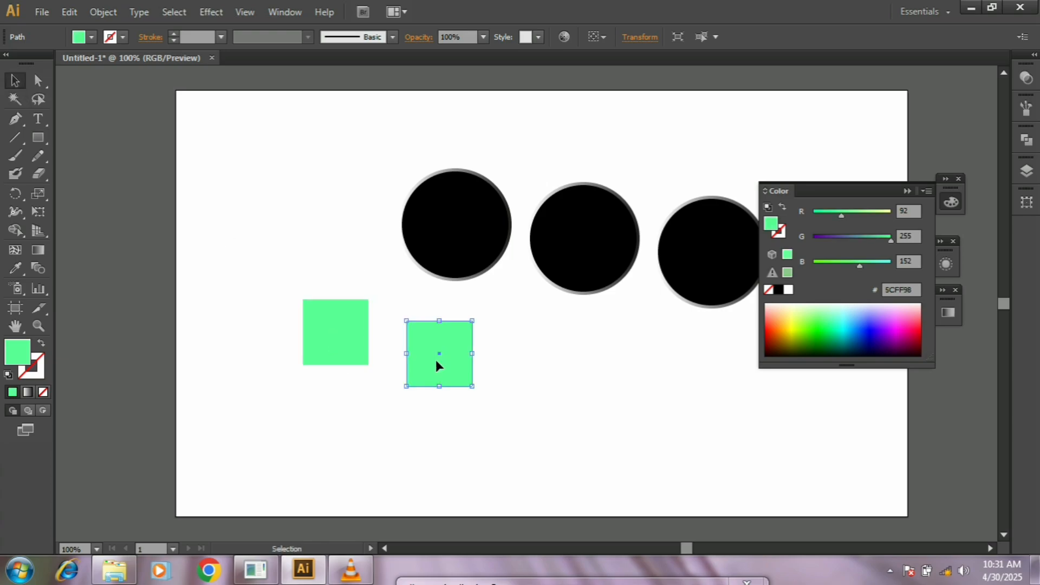
{"action": "key", "text": "ctrl+d"}
{"action": "key", "text": "ctrl+d"}
{"action": "key", "text": "ctrl+d"}
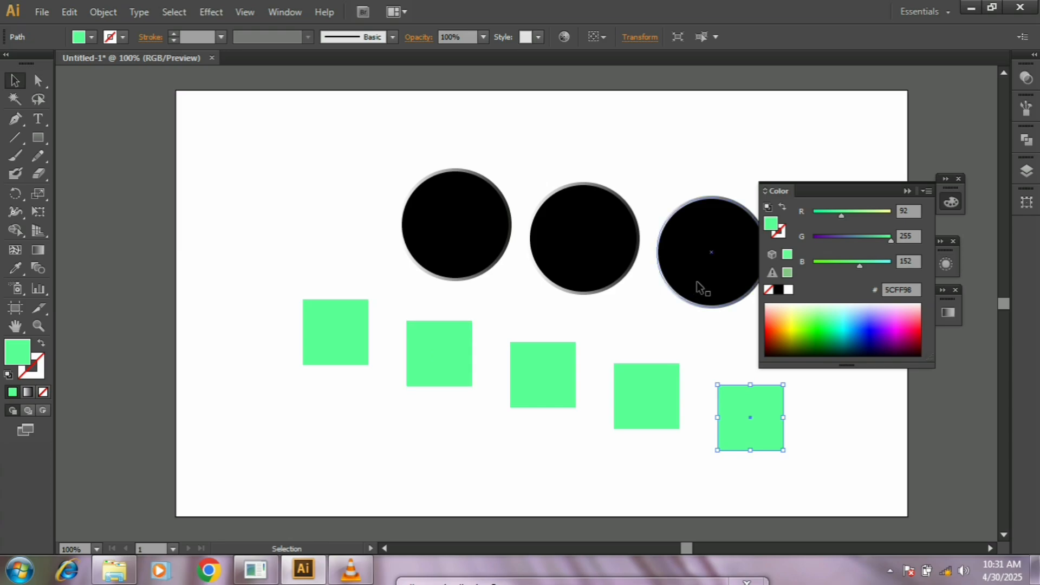
Step: Dock the floating Color panel beside the artboard and collapse it so it uncovers the circles
{"action": "left_click_drag", "start_coordinate": [834, 185], "coordinate": [998, 252]}
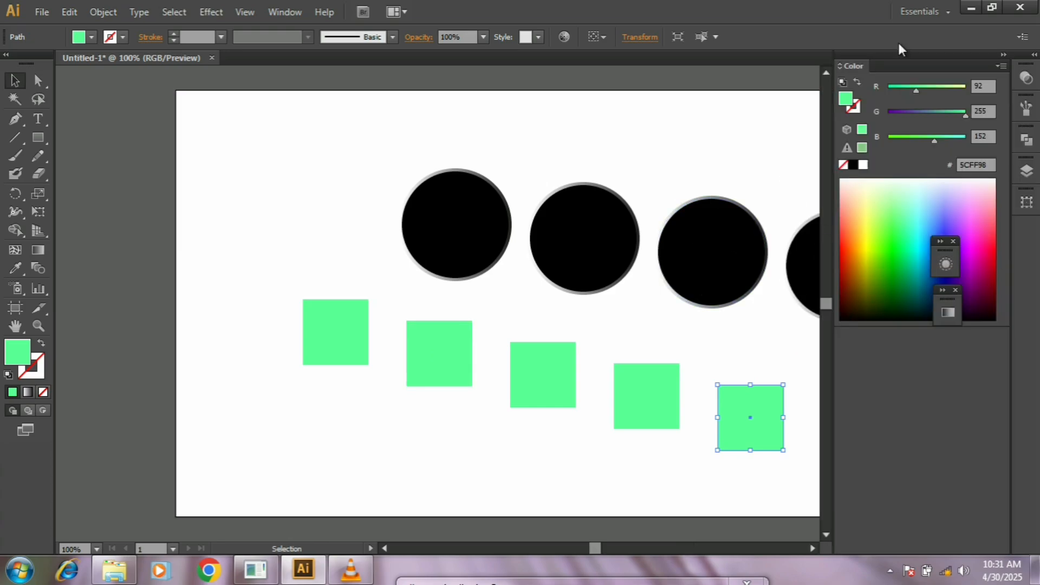
{"action": "left_click", "coordinate": [1004, 54]}
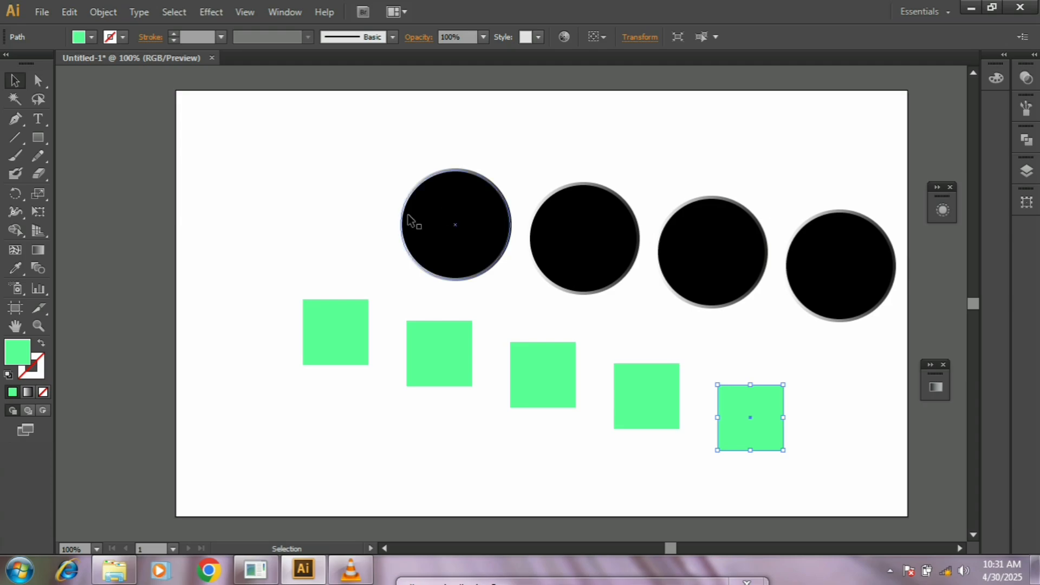
Step: Select all four black circles at once with the Magic Wand and remove their stroke
{"action": "left_click", "coordinate": [12, 101]}
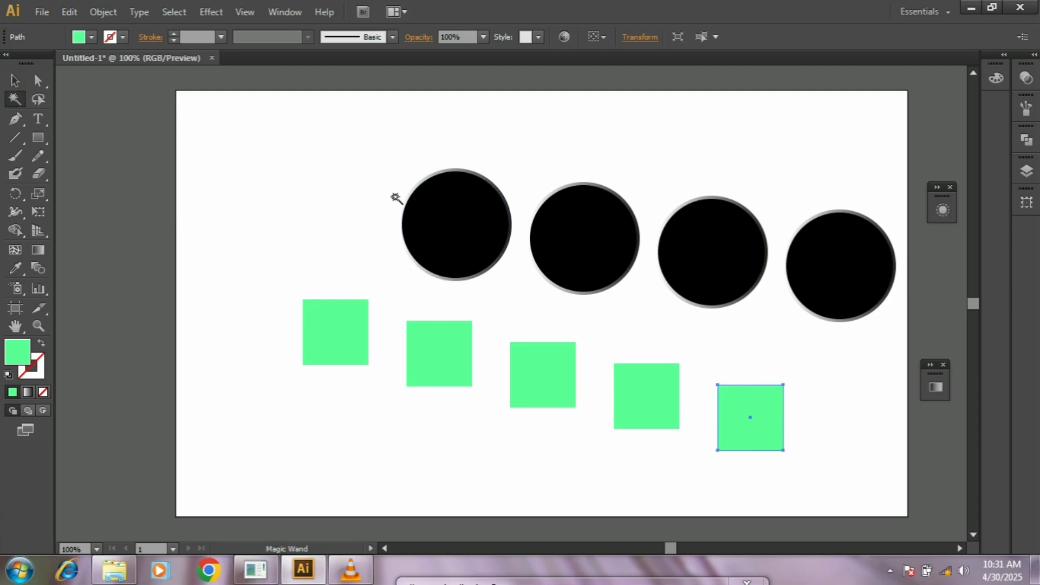
{"action": "left_click", "coordinate": [428, 219]}
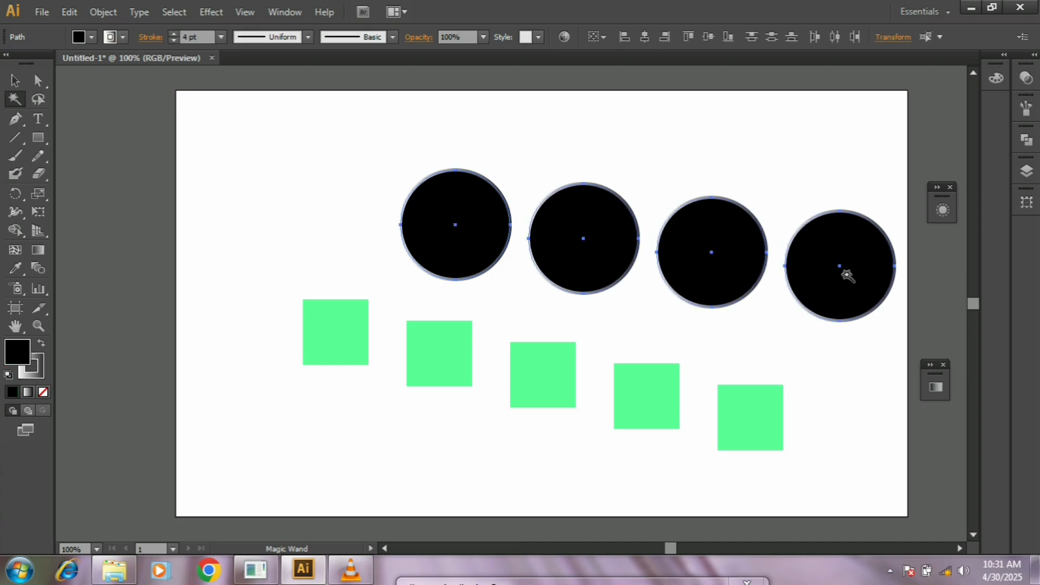
{"action": "left_click", "coordinate": [38, 372]}
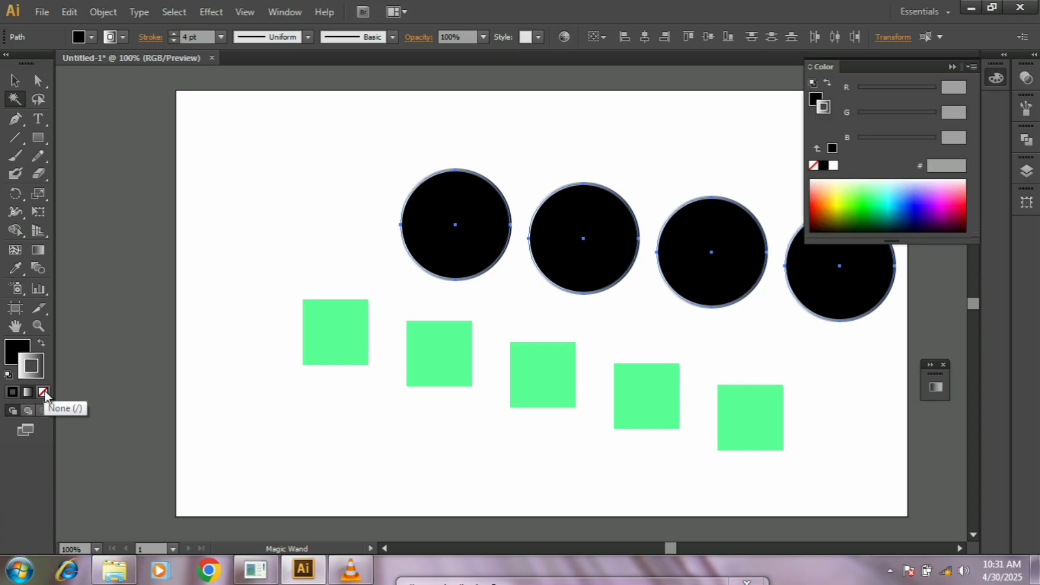
{"action": "left_click", "coordinate": [44, 391]}
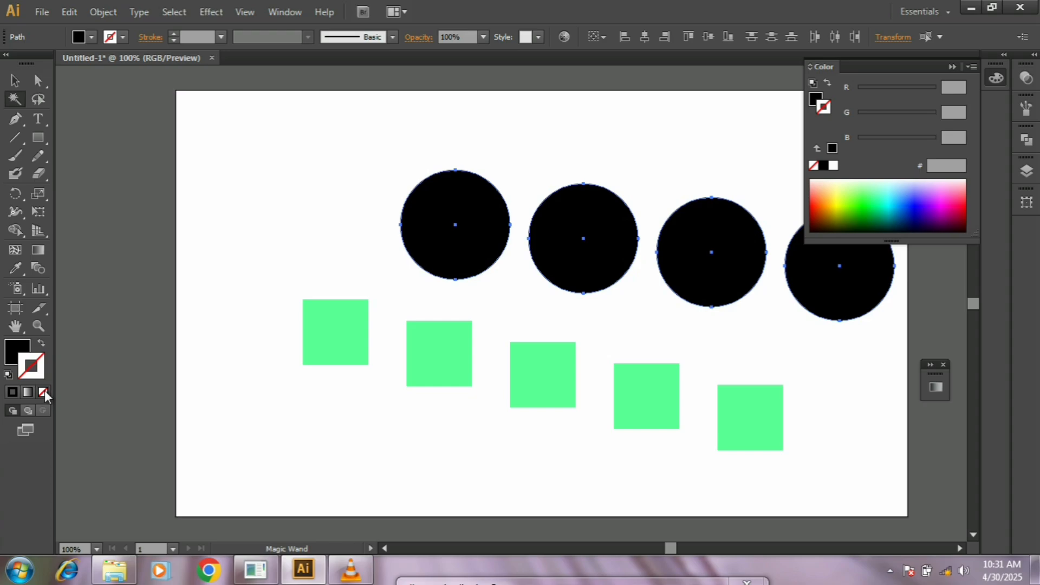
{"action": "left_click", "coordinate": [951, 68]}
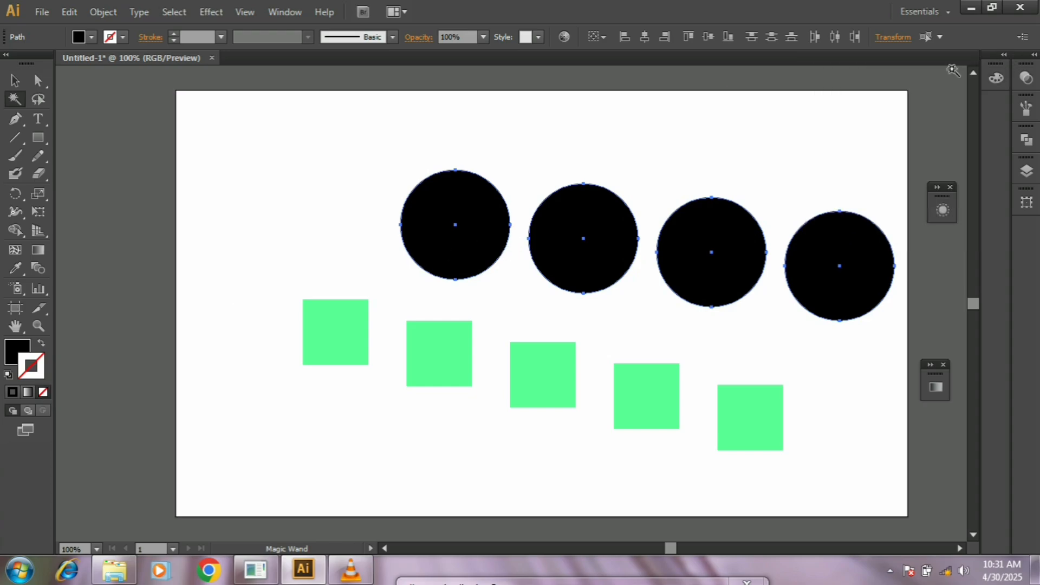
Step: Fill the four selected circles with red FF0E3F and place the Color panel floating clear of the artboard
{"action": "left_click", "coordinate": [14, 359]}
{"action": "left_click", "coordinate": [43, 391]}
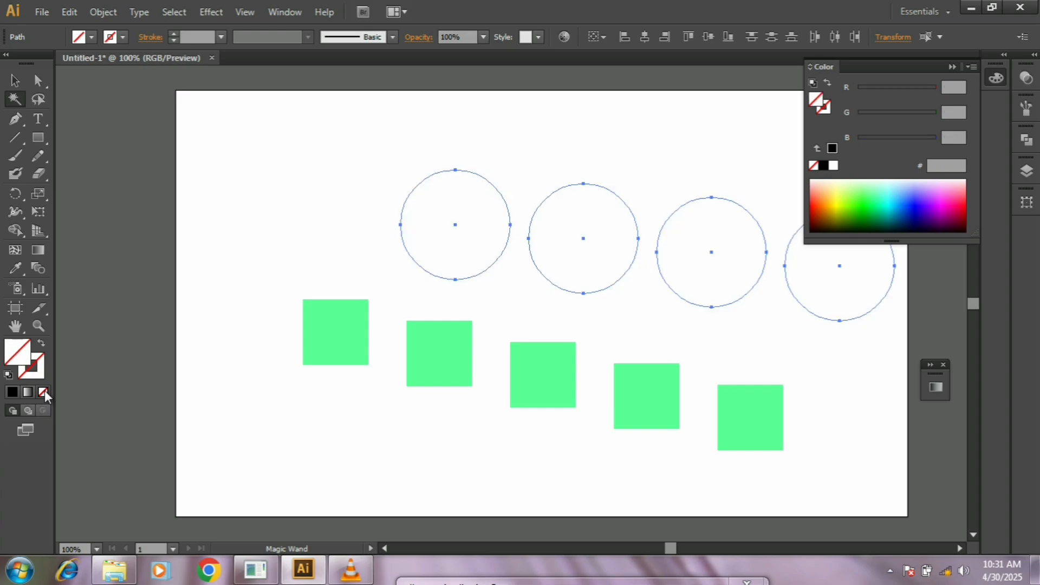
{"action": "left_click", "coordinate": [818, 195]}
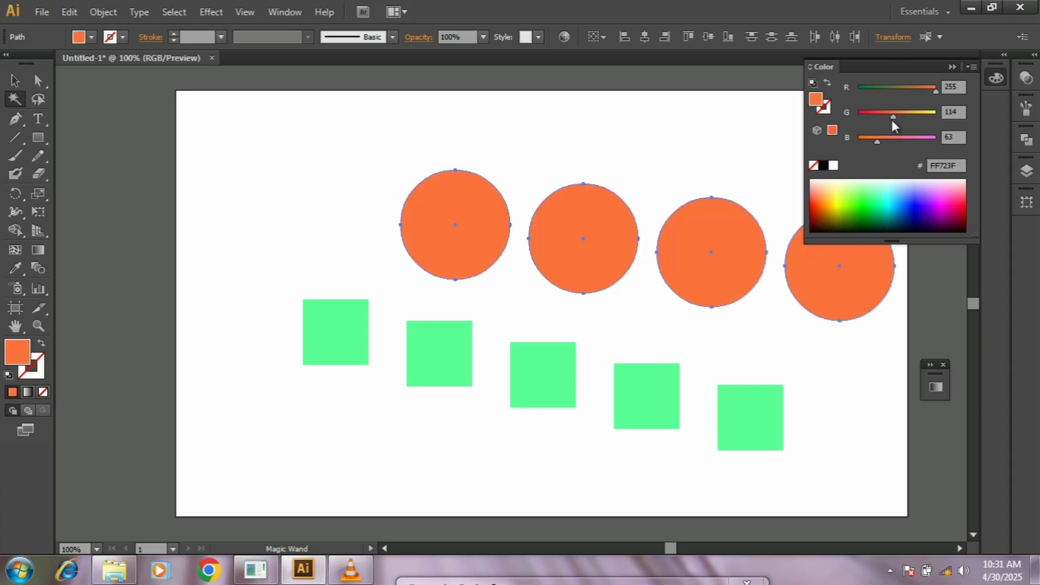
{"action": "left_click_drag", "start_coordinate": [892, 120], "coordinate": [862, 118]}
{"action": "left_click_drag", "start_coordinate": [871, 65], "coordinate": [968, 122]}
{"action": "key", "text": "space"}
{"action": "left_click_drag", "start_coordinate": [682, 204], "coordinate": [594, 200]}
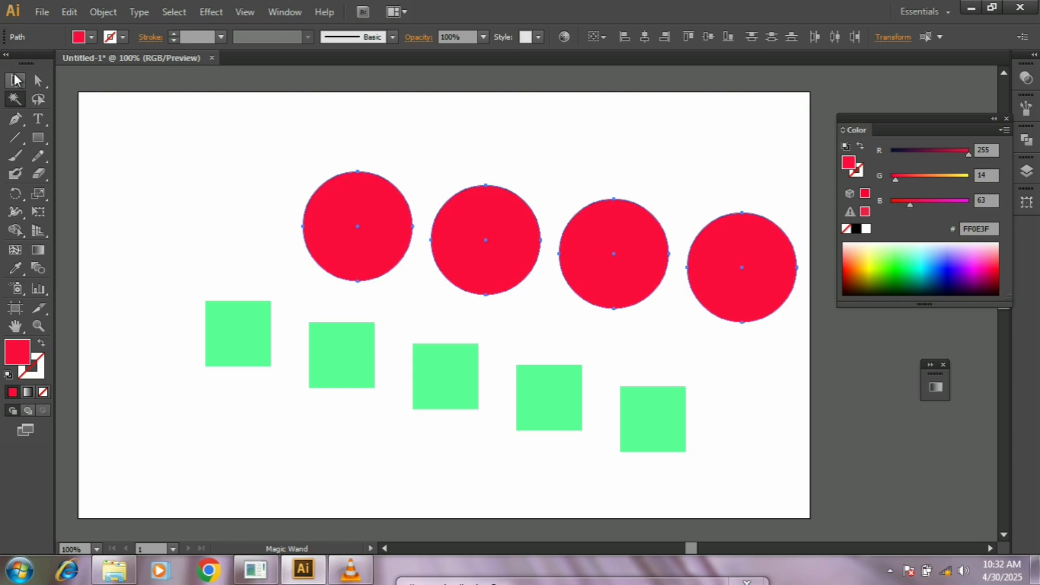
Step: Recolor the leftmost green square by sampling the red of the first circle with the Eyedropper
{"action": "left_click", "coordinate": [15, 80]}
{"action": "left_click", "coordinate": [239, 313]}
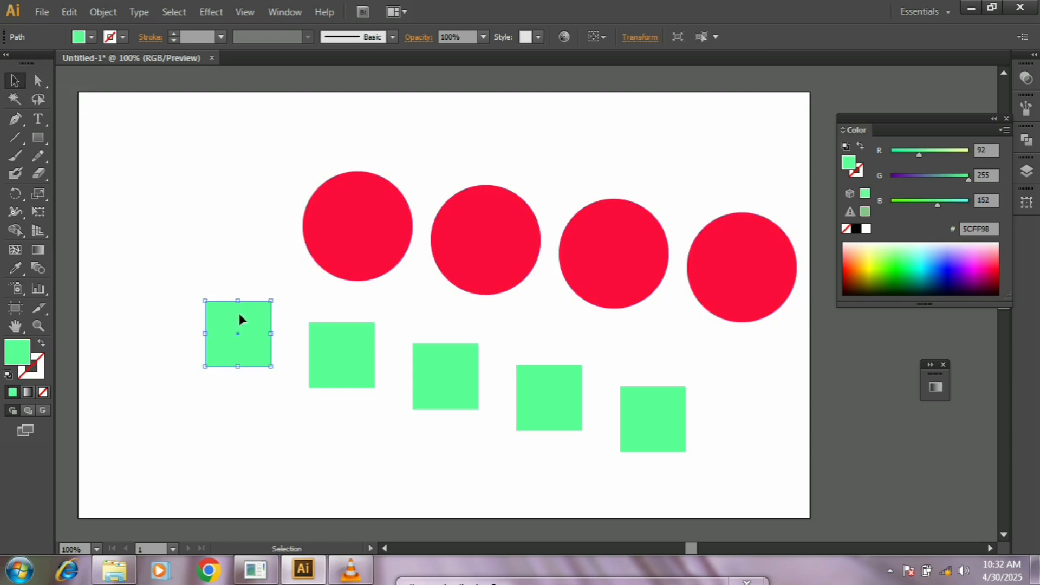
{"action": "left_click", "coordinate": [21, 261]}
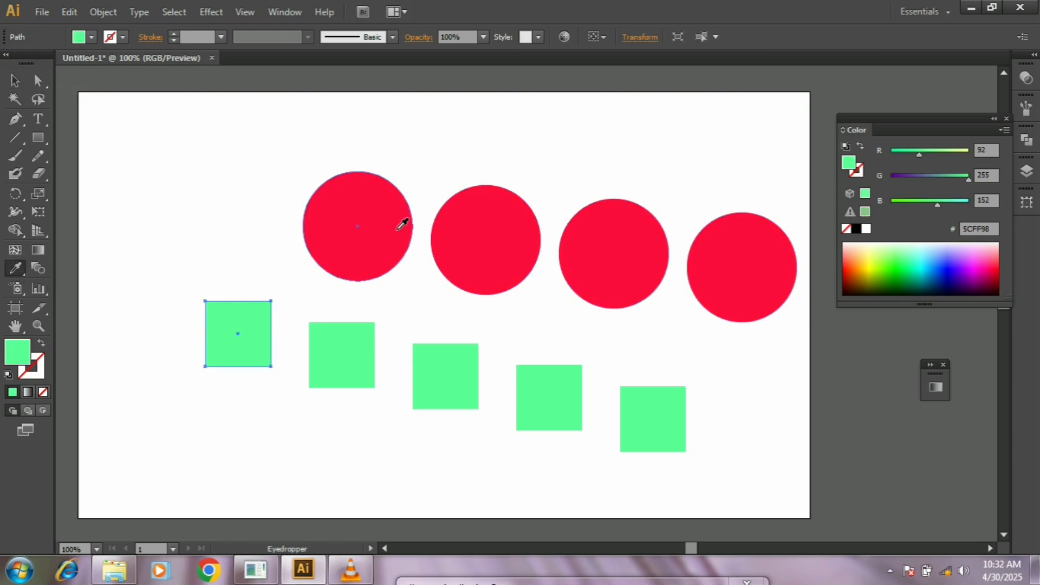
{"action": "left_click", "coordinate": [379, 221]}
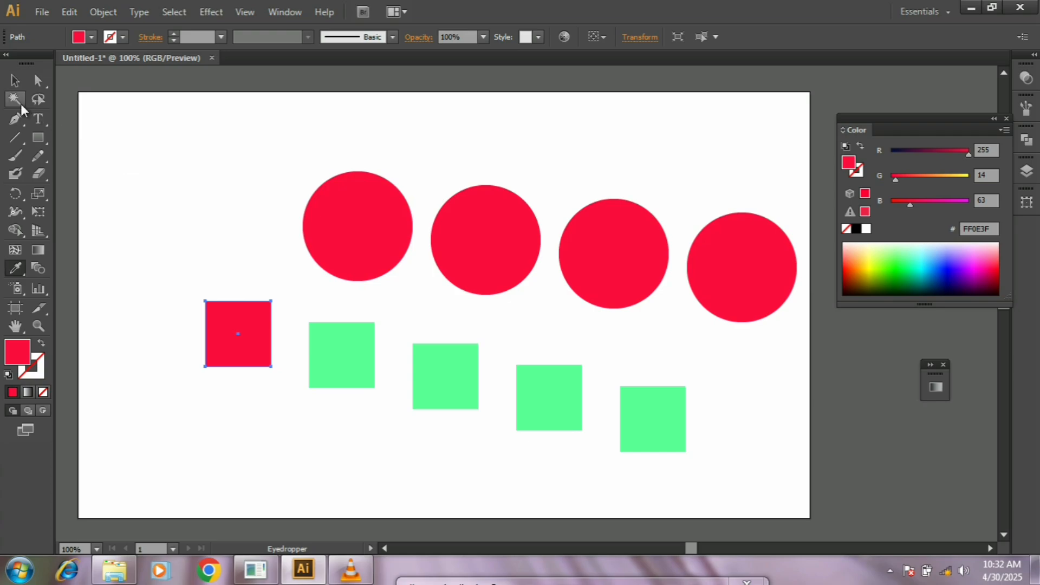
Step: Select every shape that shares the red fill, circles and square alike, with the Magic Wand
{"action": "left_click", "coordinate": [15, 99]}
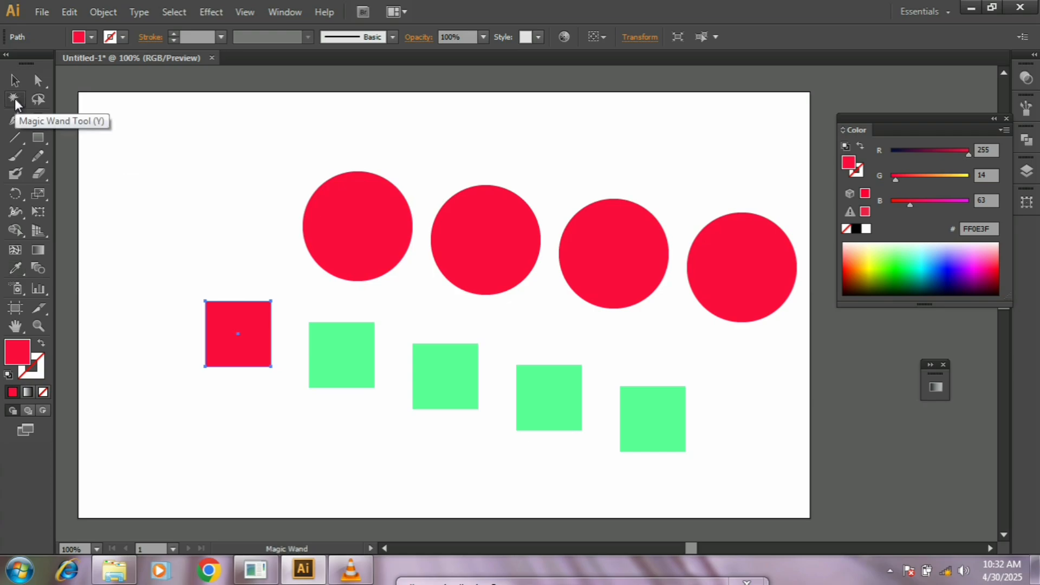
{"action": "left_click", "coordinate": [336, 221]}
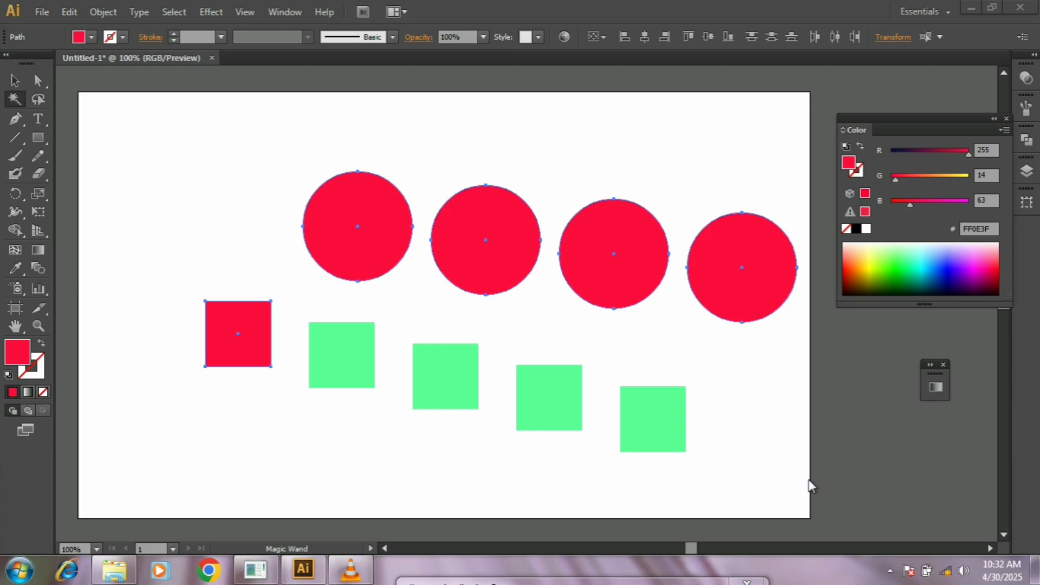
Step: Select the four remaining green squares by their matching fill and recolor them dark olive, RGB 92, 75, 0
{"action": "left_click", "coordinate": [356, 358]}
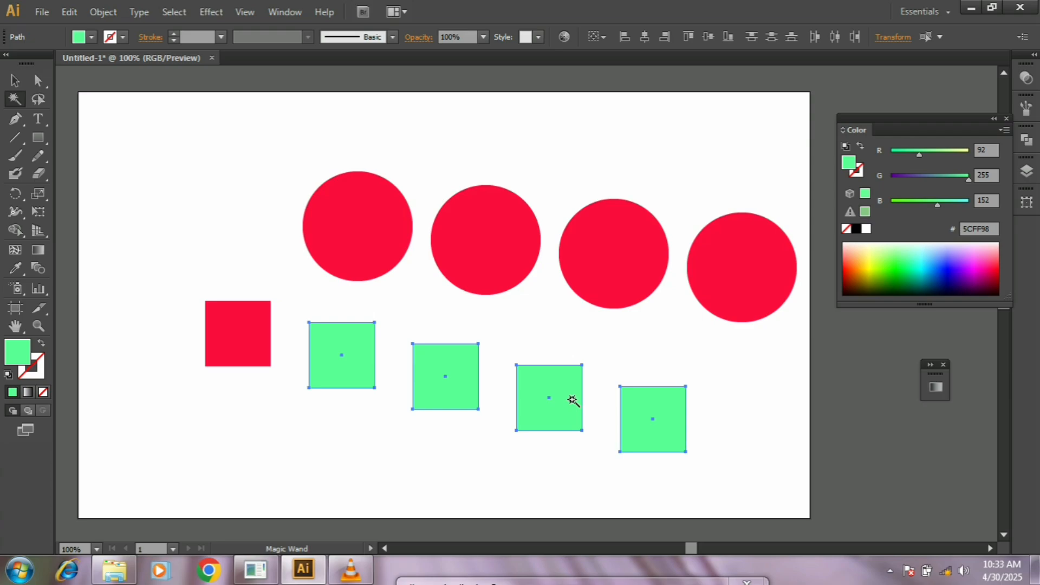
{"action": "left_click_drag", "start_coordinate": [937, 204], "coordinate": [881, 208]}
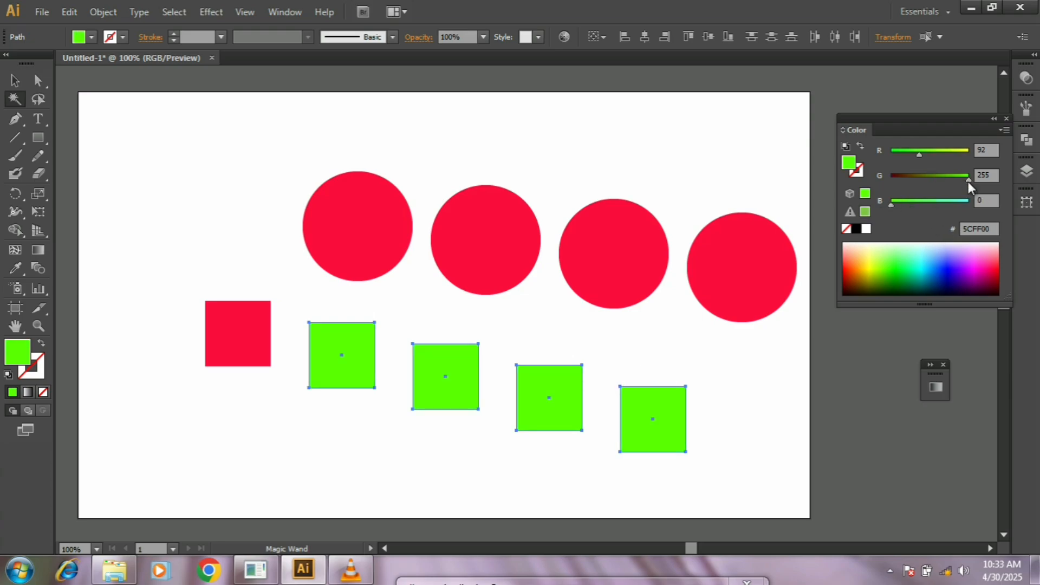
{"action": "left_click_drag", "start_coordinate": [967, 181], "coordinate": [910, 184]}
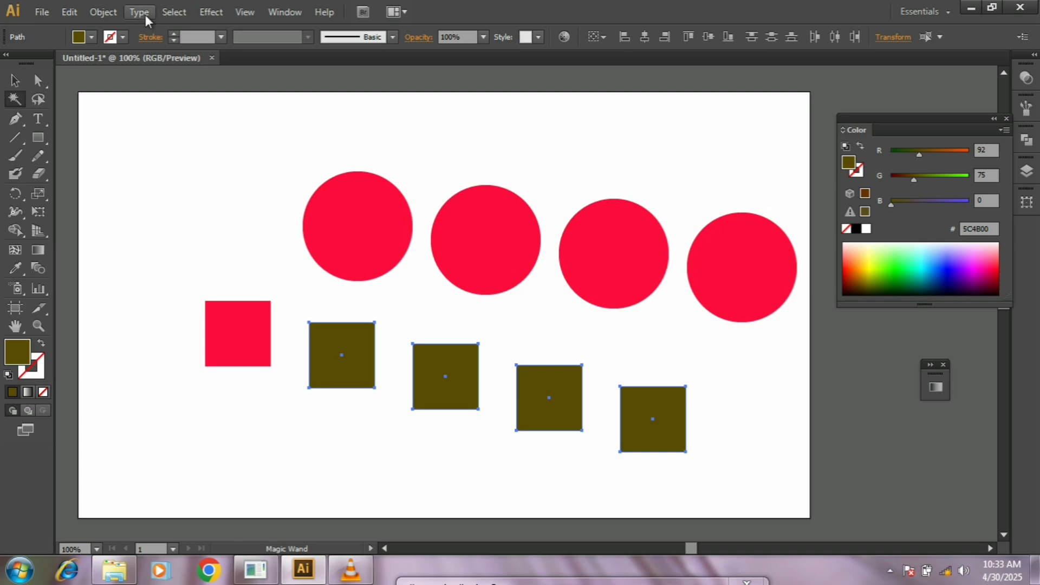
Step: Make freehand Lasso selections across the red circles, ending with the three leftmost ones, and clear the selection
{"action": "left_click", "coordinate": [38, 100]}
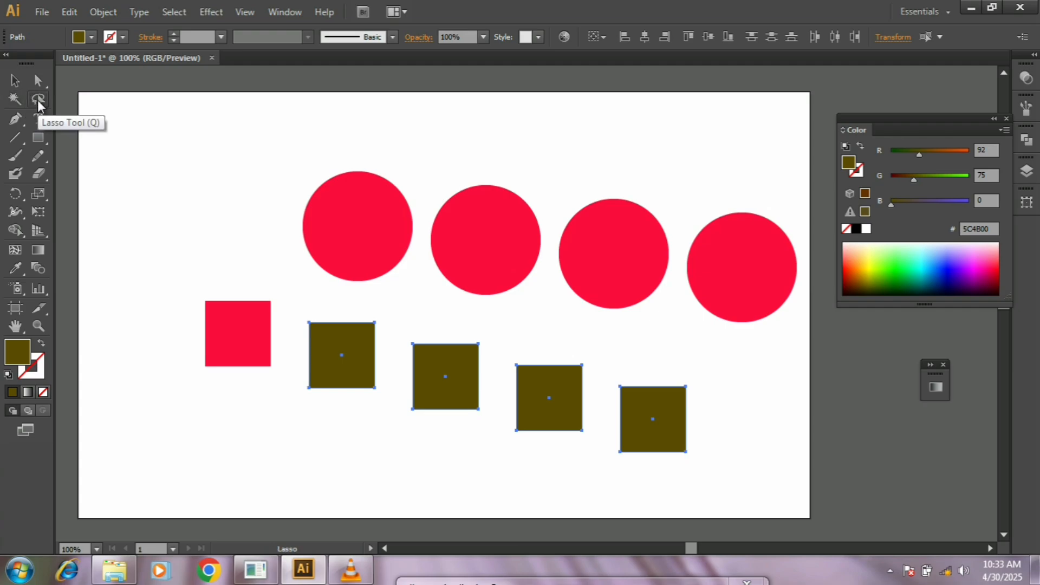
{"action": "mouse_move", "coordinate": [301, 215]}
{"action": "left_mouse_down"}
{"action": "mouse_move", "coordinate": [466, 243]}
{"action": "mouse_move", "coordinate": [658, 250]}
{"action": "mouse_move", "coordinate": [787, 272]}
{"action": "left_mouse_up"}
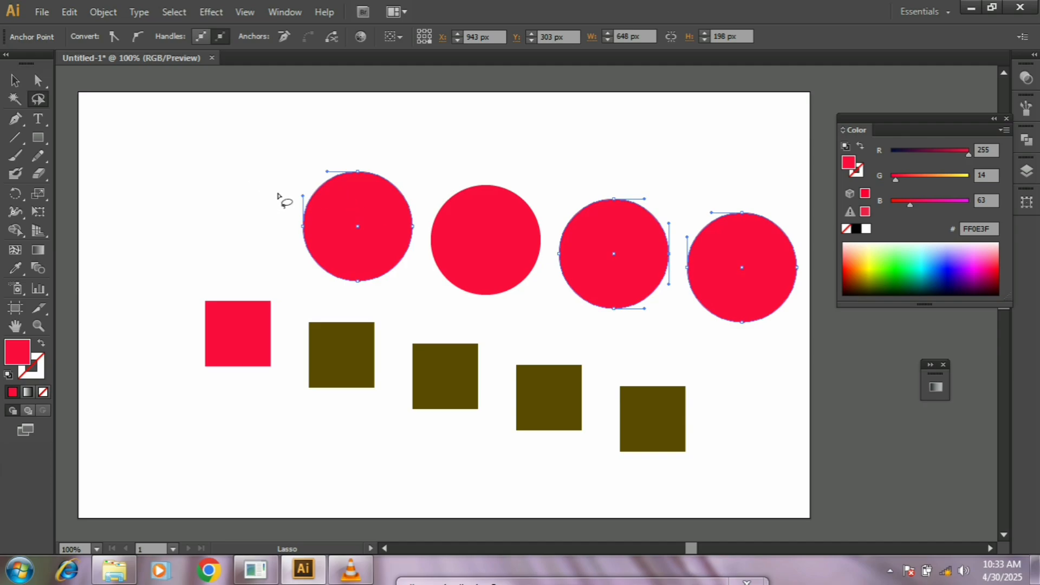
{"action": "left_click_drag", "start_coordinate": [347, 209], "coordinate": [612, 279]}
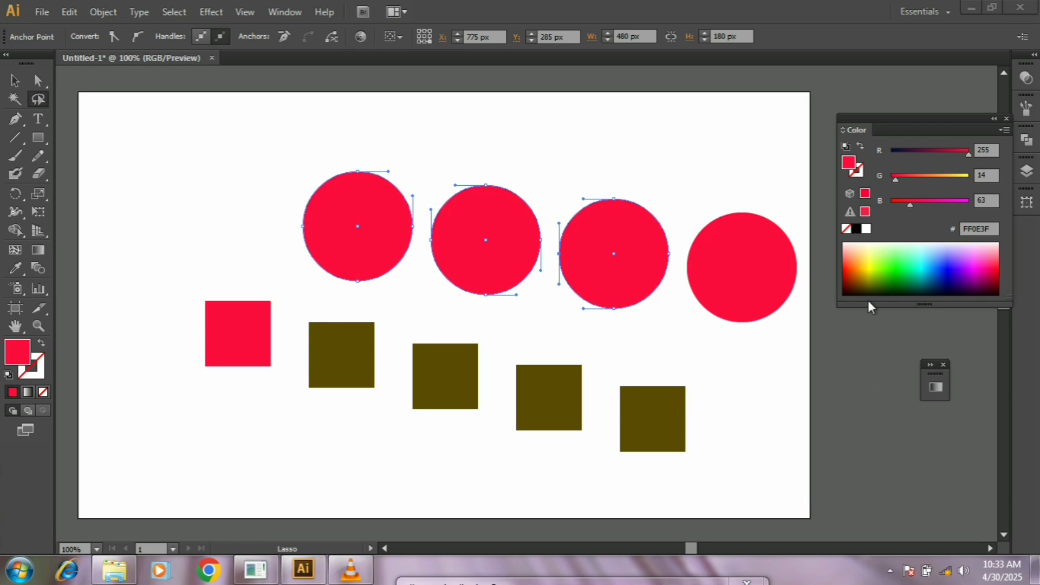
{"action": "left_click", "coordinate": [15, 80]}
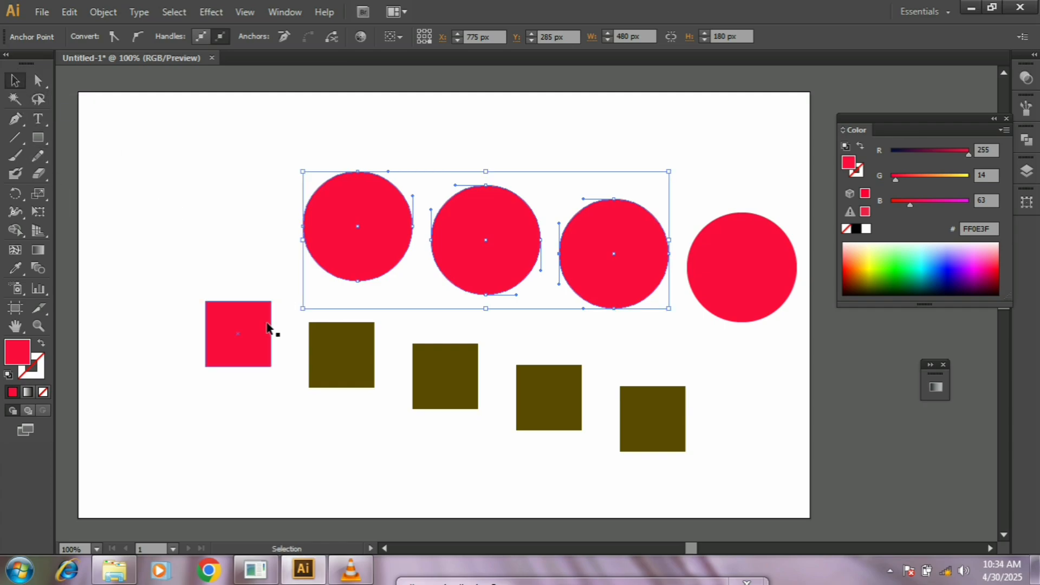
{"action": "left_click", "coordinate": [216, 215]}
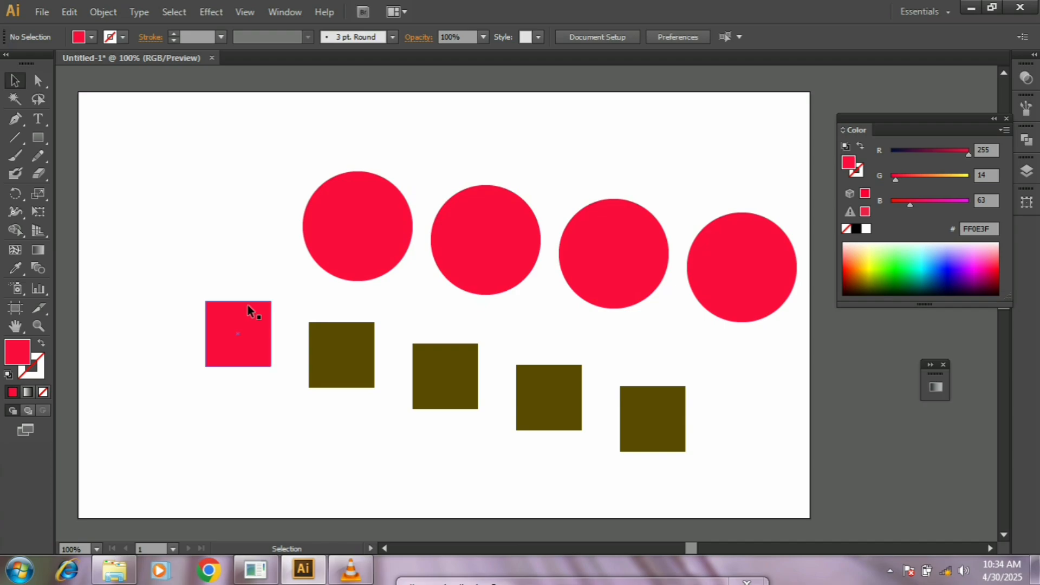
Step: Enlarge the leftmost olive square, center it over the leftmost red circle, and scale it down to fit inside that circle
{"action": "left_click", "coordinate": [270, 366]}
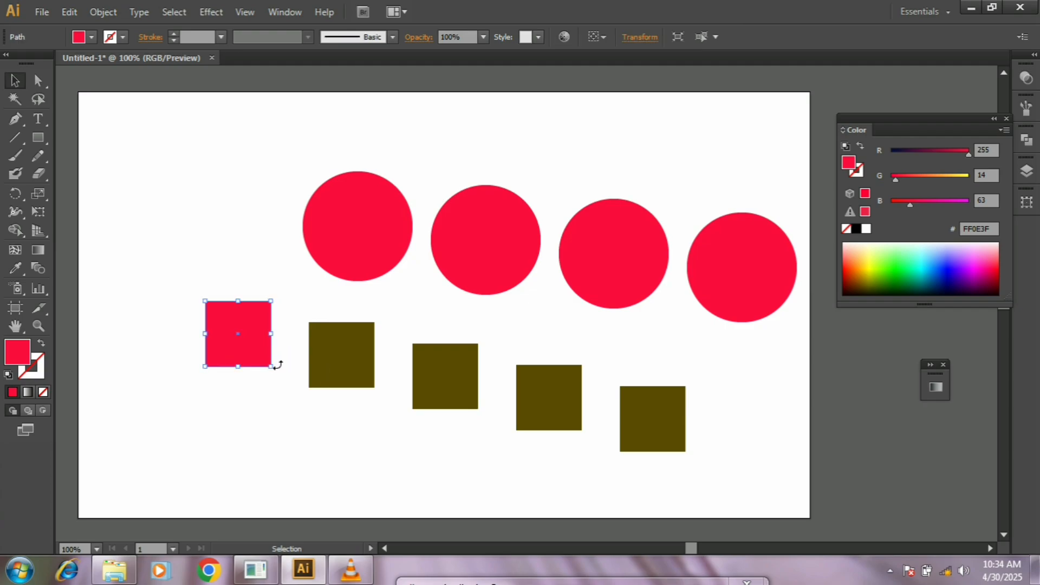
{"action": "left_click", "coordinate": [346, 352]}
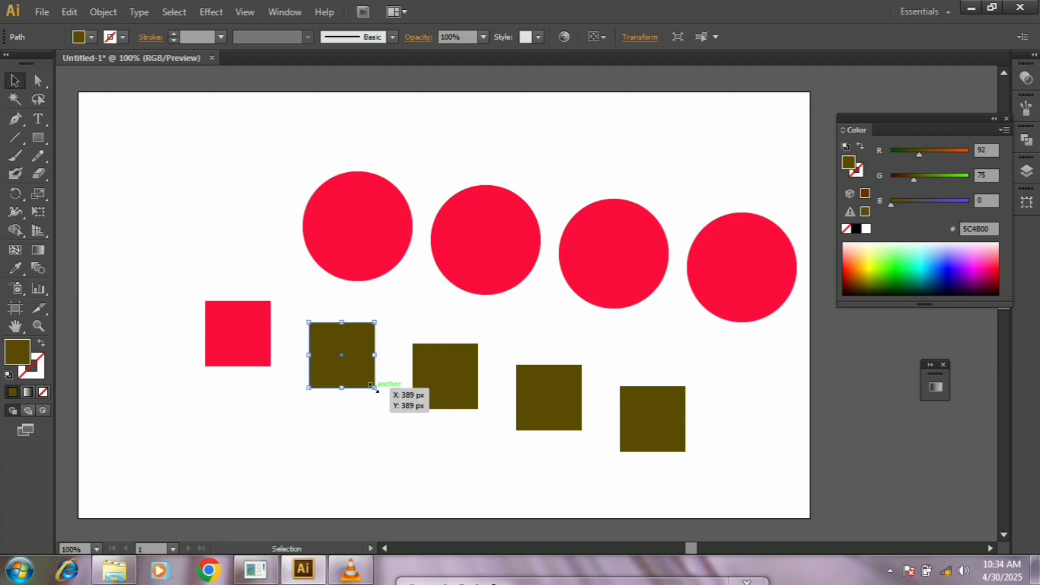
{"action": "left_click_drag", "start_coordinate": [380, 394], "coordinate": [400, 418]}
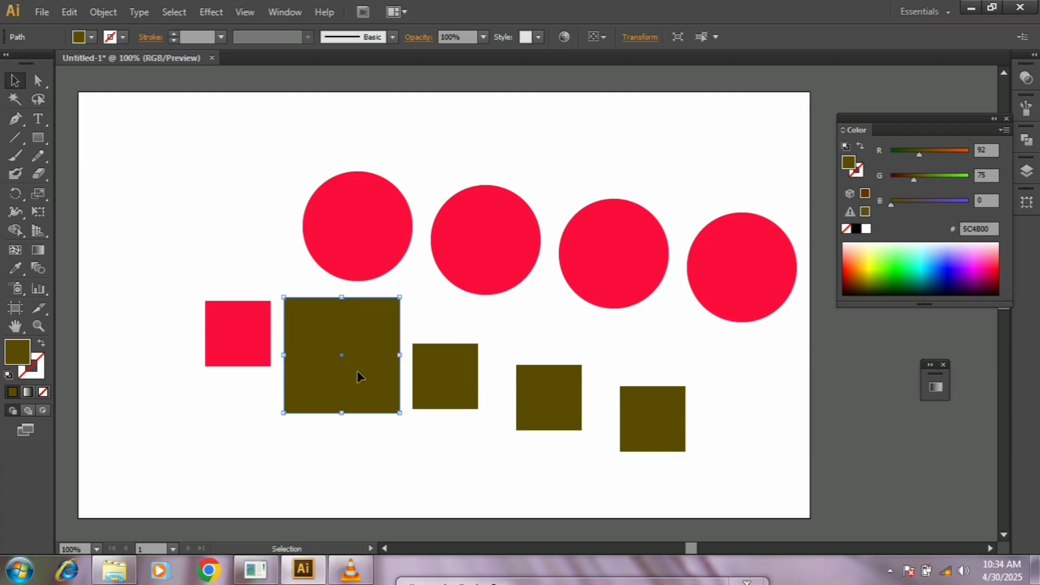
{"action": "left_click_drag", "start_coordinate": [360, 333], "coordinate": [371, 240]}
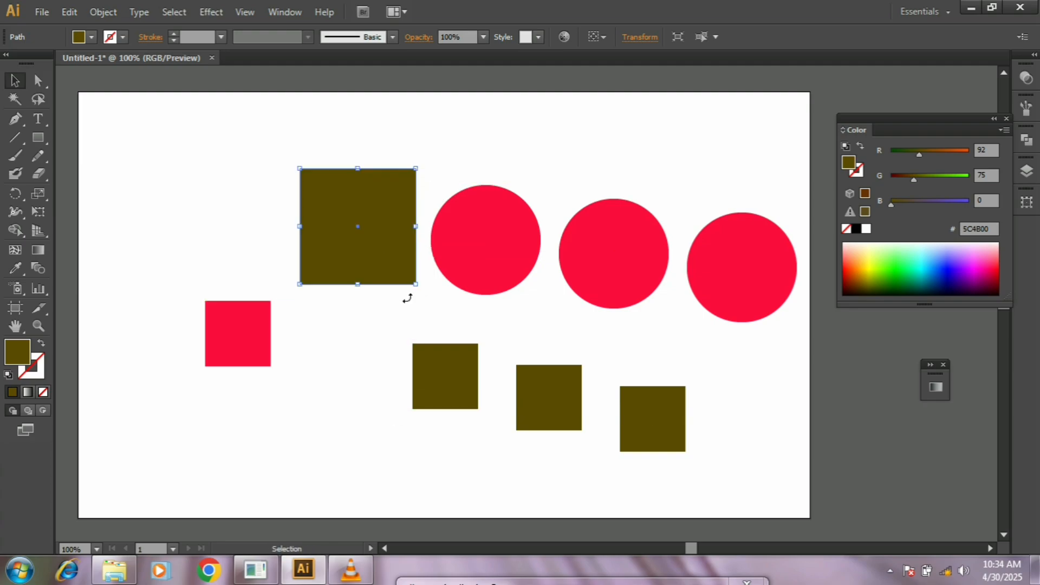
{"action": "left_click", "coordinate": [347, 349]}
{"action": "left_click", "coordinate": [373, 260]}
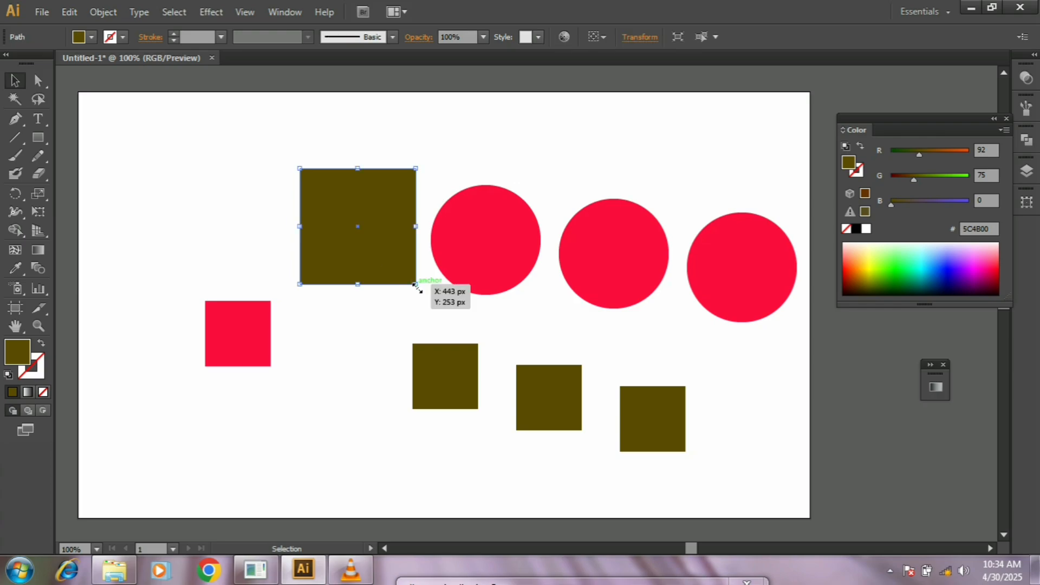
{"action": "left_click_drag", "start_coordinate": [415, 283], "coordinate": [397, 267]}
{"action": "left_click", "coordinate": [337, 320]}
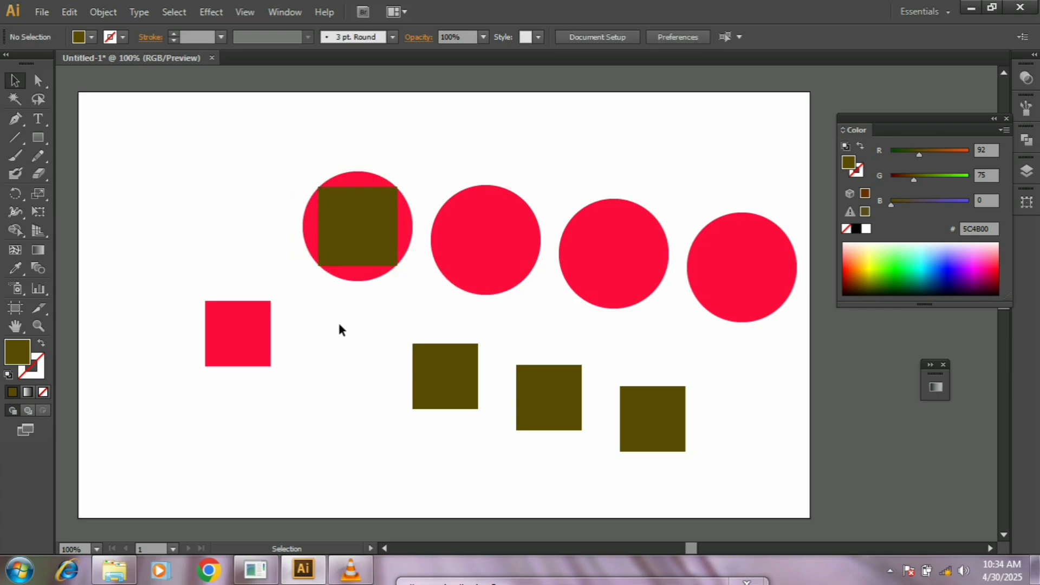
Step: Try a clipping mask on the leftmost circle using the olive square on top, and undo it
{"action": "left_click", "coordinate": [349, 223]}
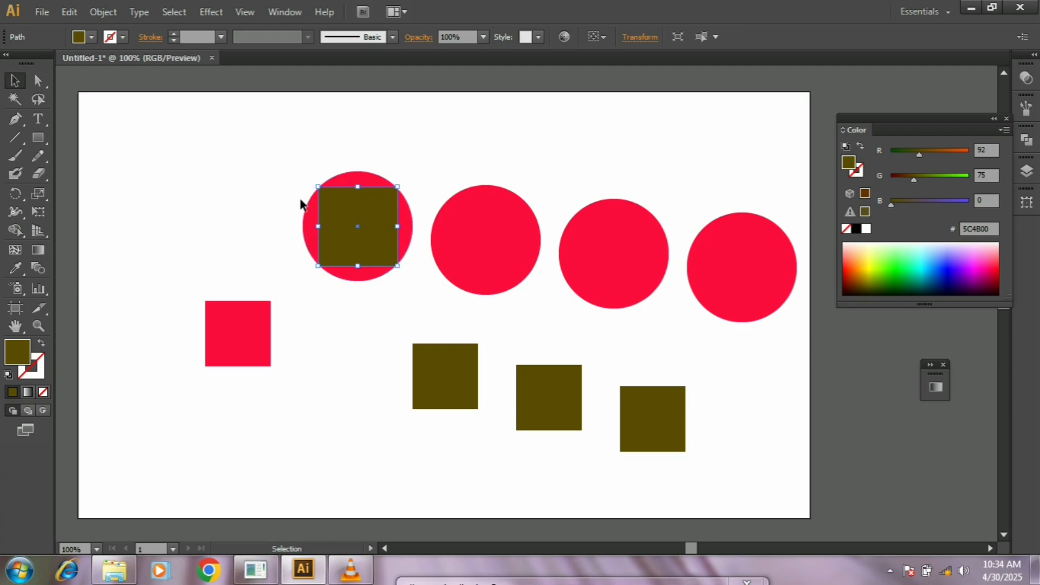
{"action": "left_click_drag", "start_coordinate": [284, 163], "coordinate": [406, 267]}
{"action": "right_click", "coordinate": [366, 227]}
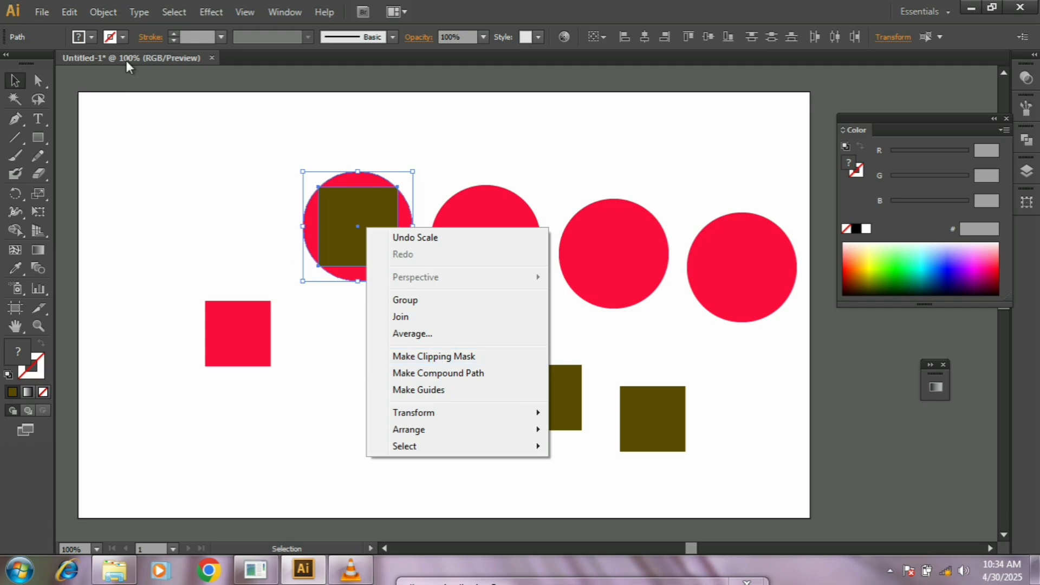
{"action": "left_click", "coordinate": [99, 11]}
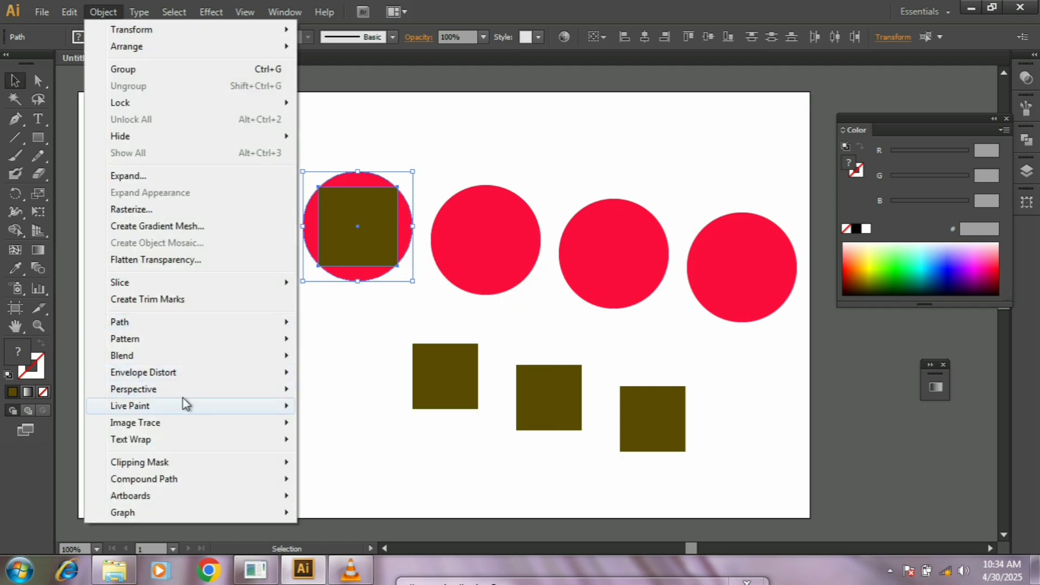
{"action": "mouse_move", "coordinate": [196, 467]}
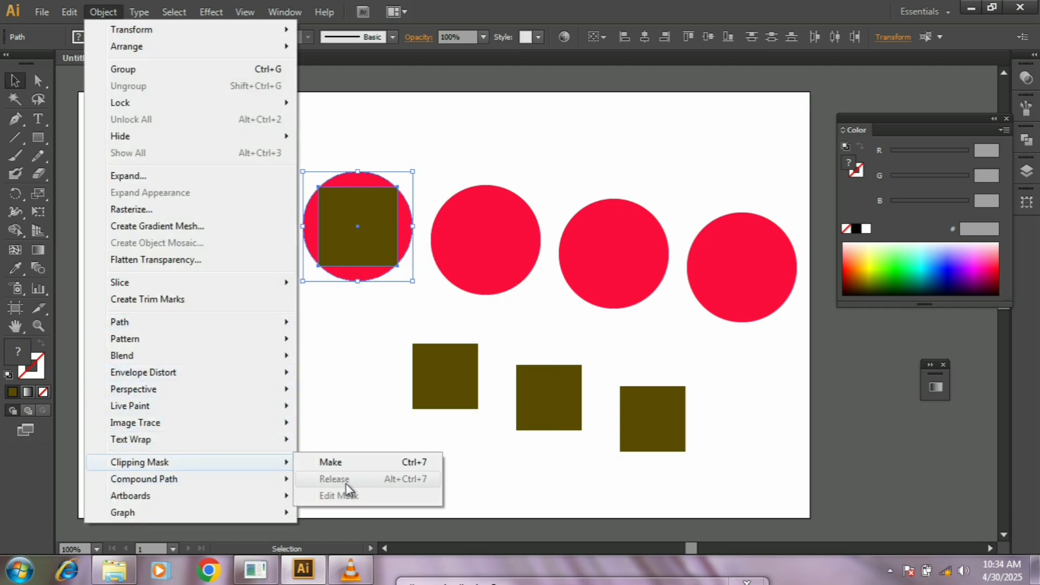
{"action": "left_click", "coordinate": [355, 464]}
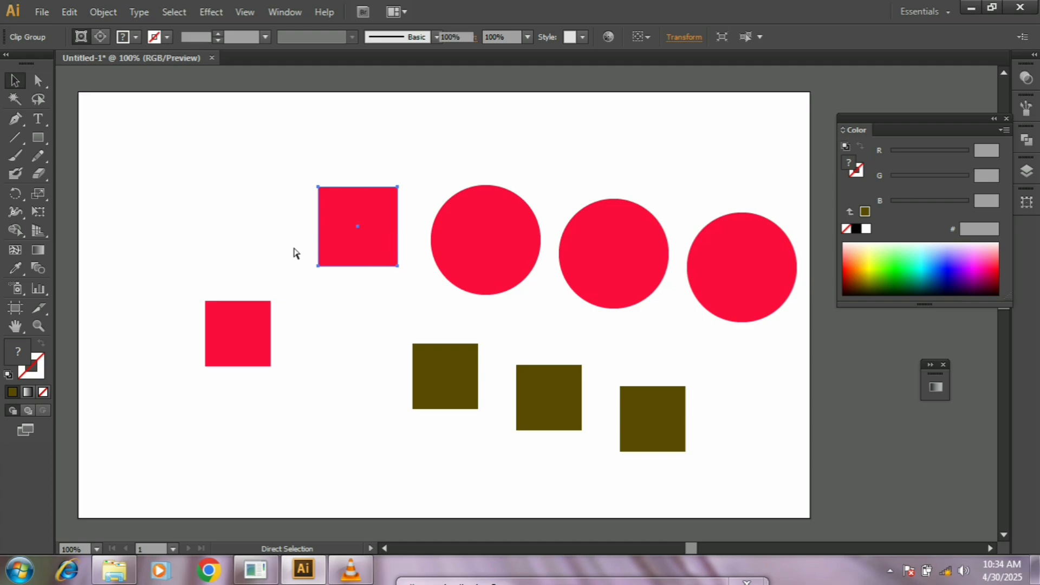
{"action": "key", "text": "ctrl+z"}
Step: Draw a hexagon over the second red circle with the Polygon tool and fill it yellow, RGB 242, 255, 14
{"action": "left_click_drag", "start_coordinate": [39, 137], "coordinate": [98, 185]}
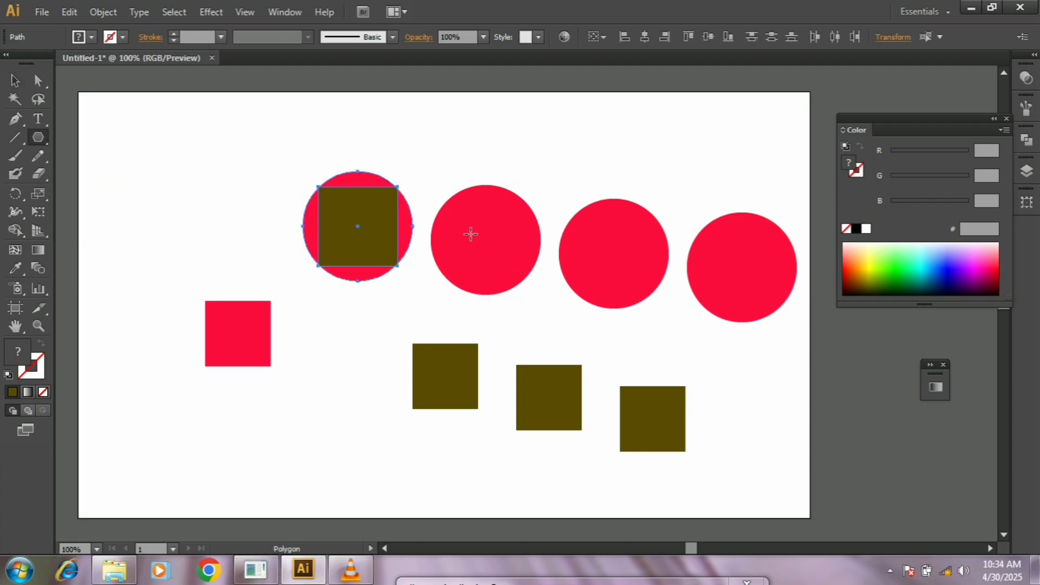
{"action": "left_click_drag", "start_coordinate": [470, 232], "coordinate": [502, 254]}
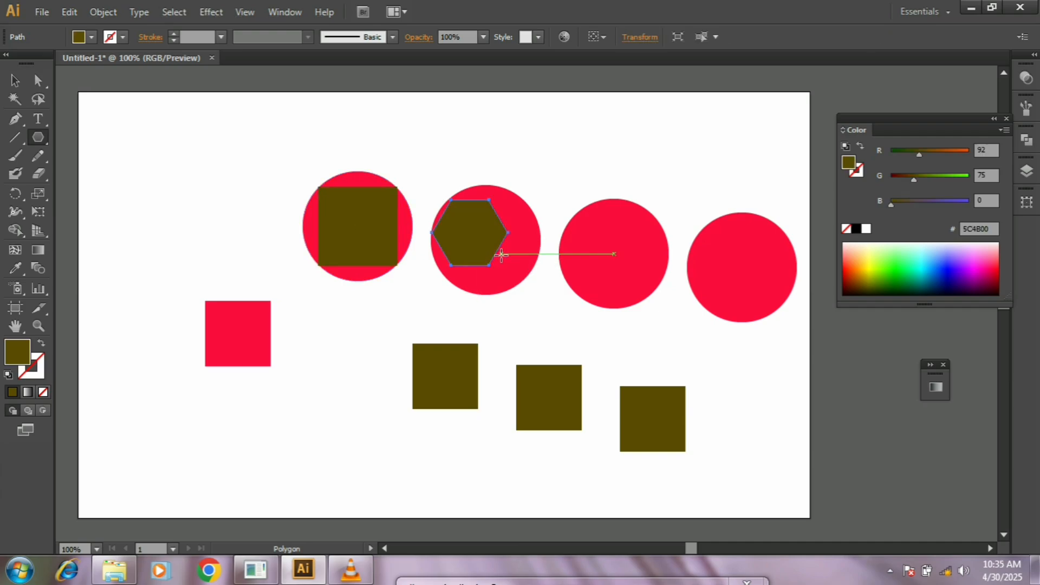
{"action": "left_click", "coordinate": [43, 395]}
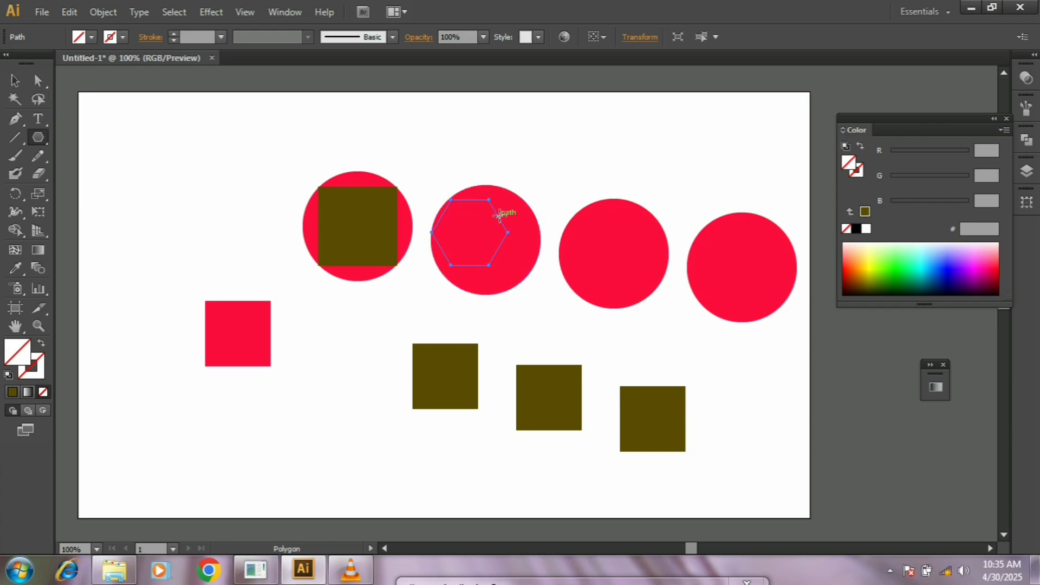
{"action": "left_click", "coordinate": [870, 264]}
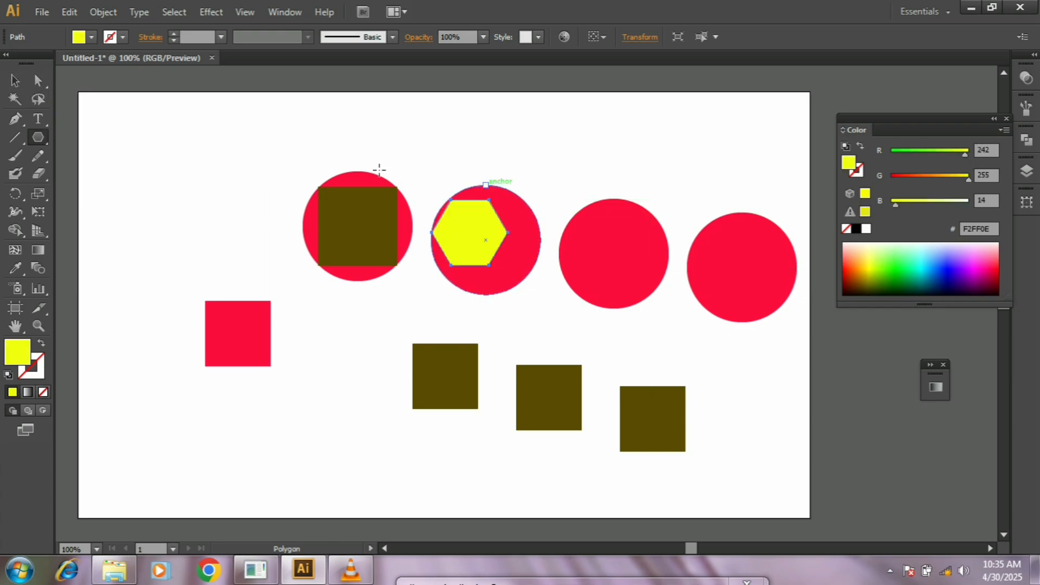
Step: Make a clipping mask from the yellow hexagon and the circle beneath it, and clear the selection
{"action": "left_click", "coordinate": [15, 82]}
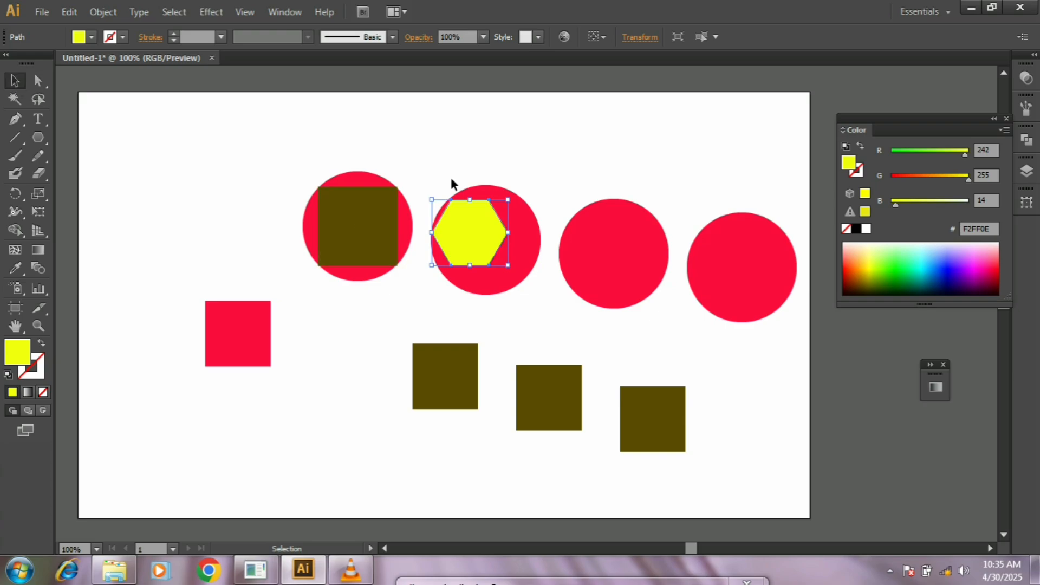
{"action": "left_click_drag", "start_coordinate": [451, 177], "coordinate": [524, 280]}
{"action": "right_click", "coordinate": [482, 235]}
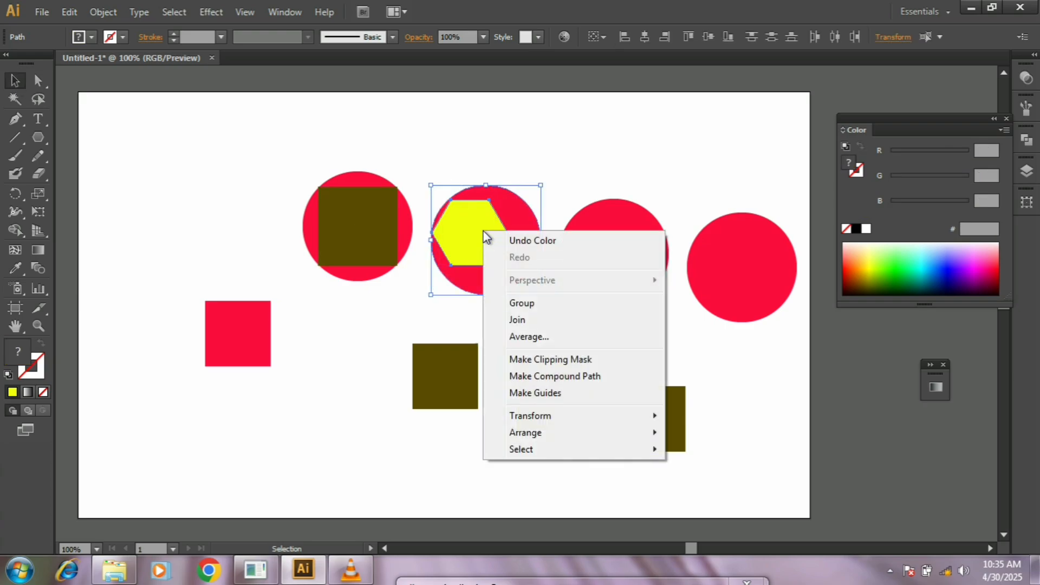
{"action": "left_click", "coordinate": [546, 359]}
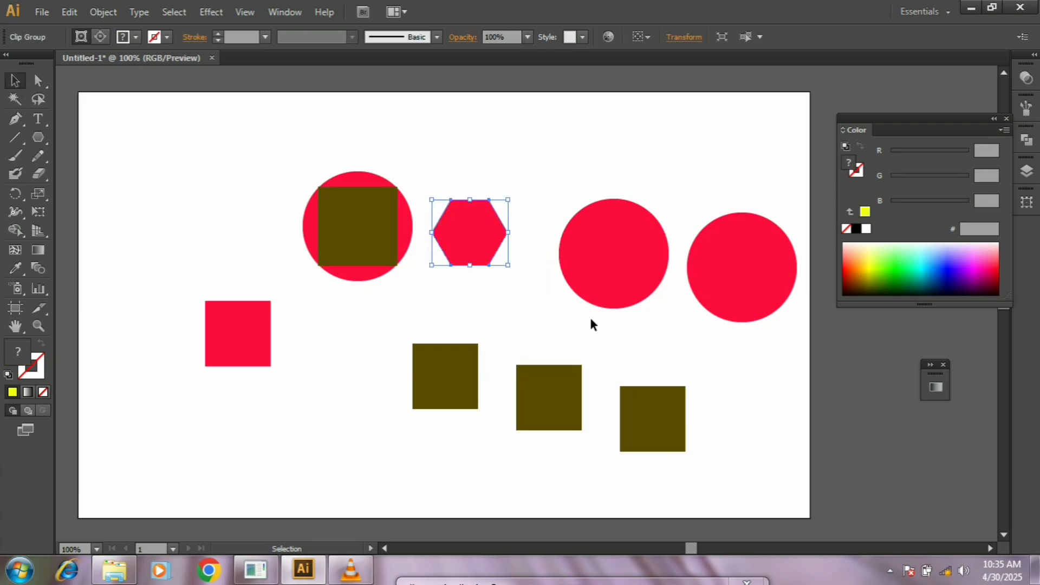
{"action": "left_click", "coordinate": [592, 324]}
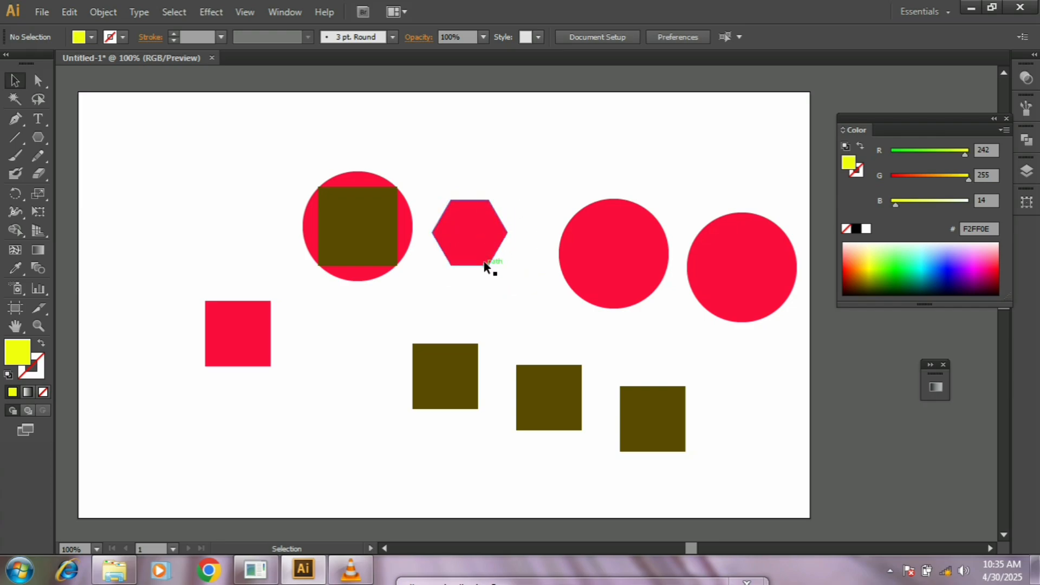
Step: Undo the hexagon's clipping mask to restore the separate hexagon and circle, and deselect them
{"action": "left_click", "coordinate": [463, 222]}
{"action": "key", "text": "ctrl+alt+7"}
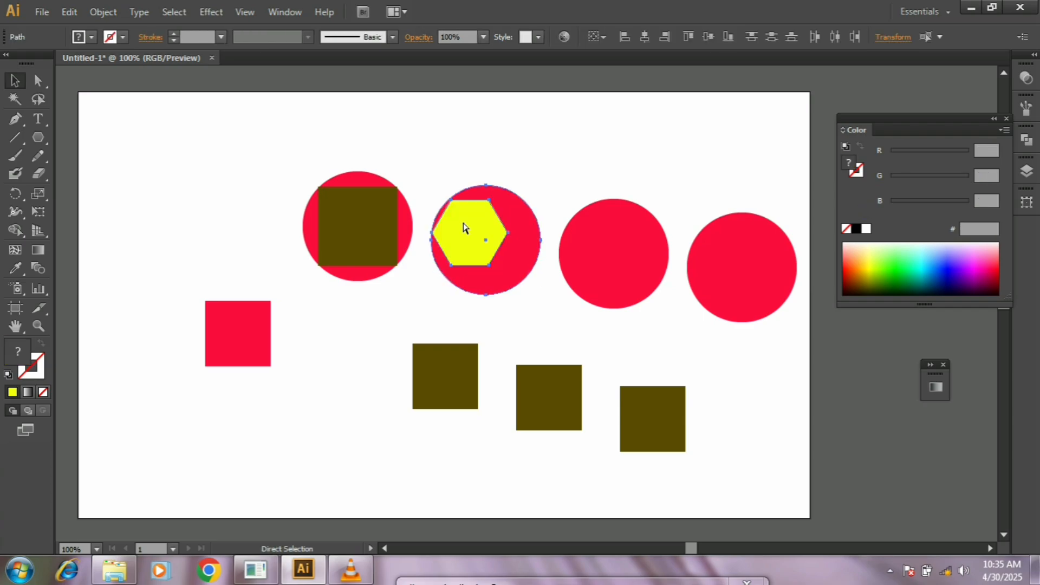
{"action": "left_click", "coordinate": [552, 343]}
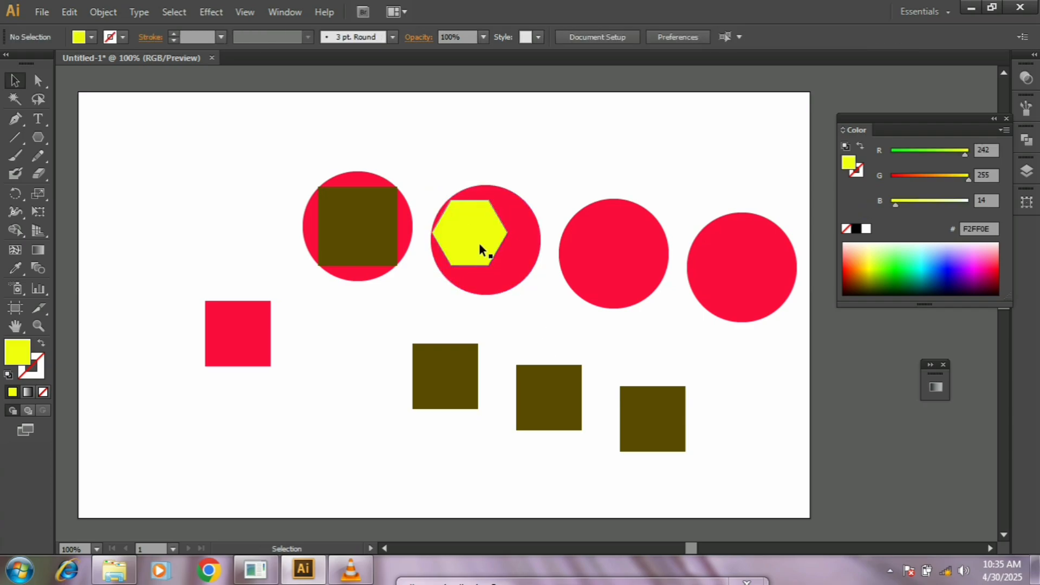
Step: Enlarge the yellow hexagon to span the second circle, center it there, and bring the circle to the front
{"action": "left_click", "coordinate": [488, 255]}
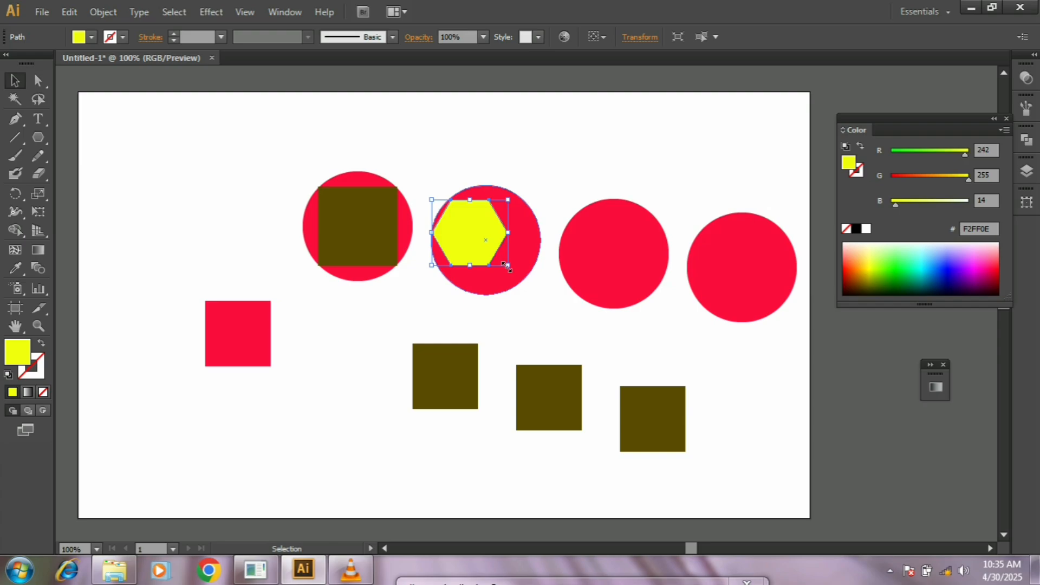
{"action": "mouse_move", "coordinate": [508, 266]}
{"action": "left_mouse_down"}
{"action": "mouse_move", "coordinate": [526, 281]}
{"action": "mouse_move", "coordinate": [513, 255]}
{"action": "mouse_move", "coordinate": [494, 254]}
{"action": "mouse_move", "coordinate": [506, 261]}
{"action": "left_mouse_up"}
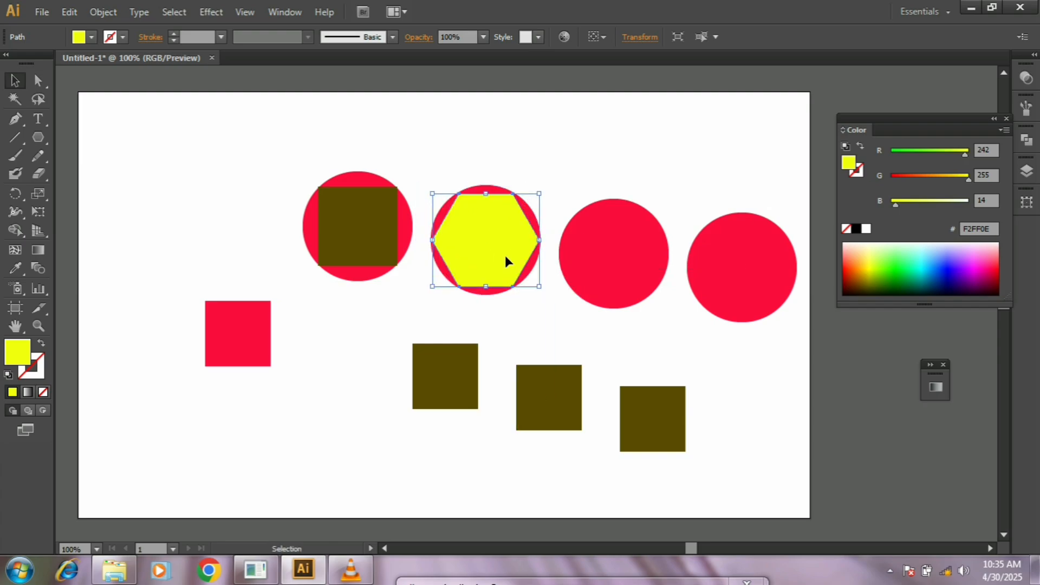
{"action": "left_click", "coordinate": [484, 193]}
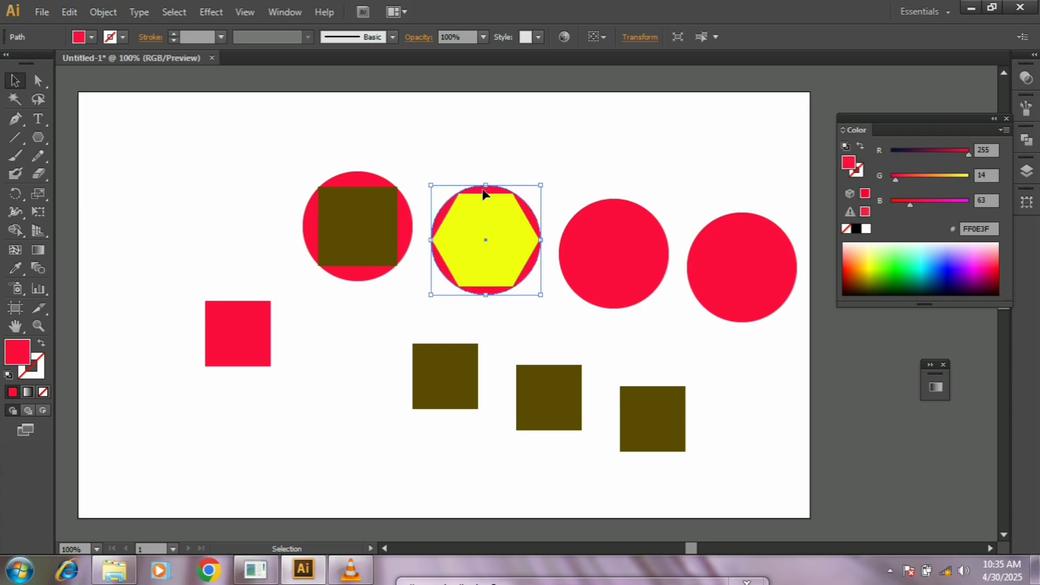
{"action": "right_click", "coordinate": [484, 191]}
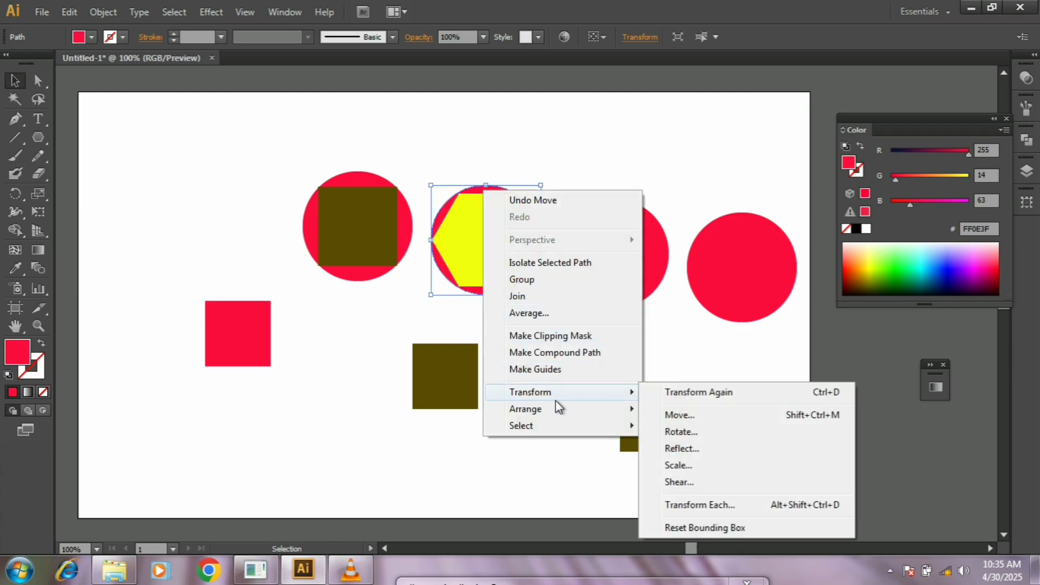
{"action": "mouse_move", "coordinate": [560, 410]}
{"action": "left_click", "coordinate": [675, 410]}
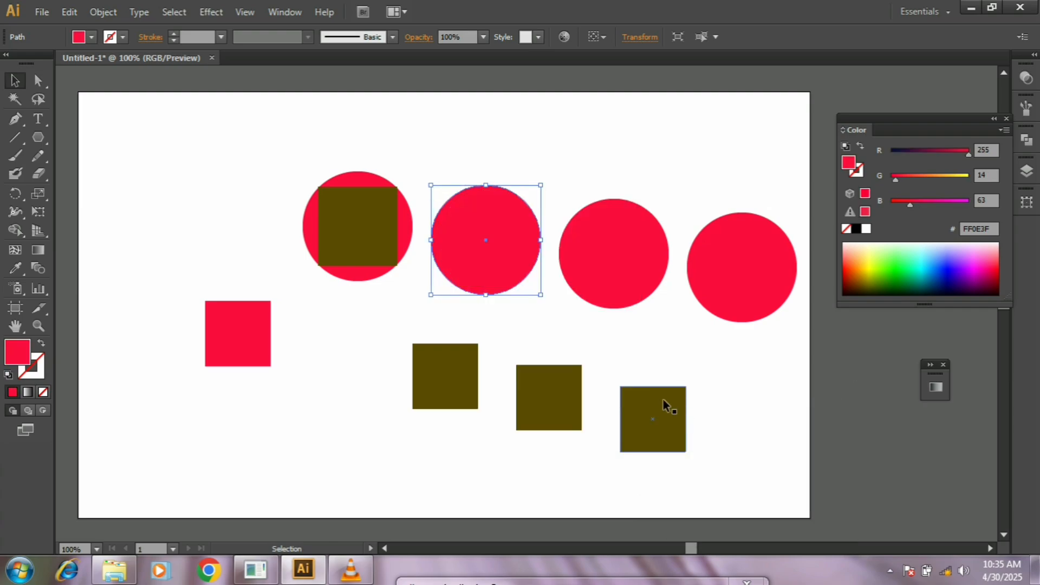
Step: Make a clipping mask from the second circle and the hexagon behind it, and clear the selection
{"action": "left_click_drag", "start_coordinate": [437, 171], "coordinate": [543, 306]}
{"action": "right_click", "coordinate": [487, 219]}
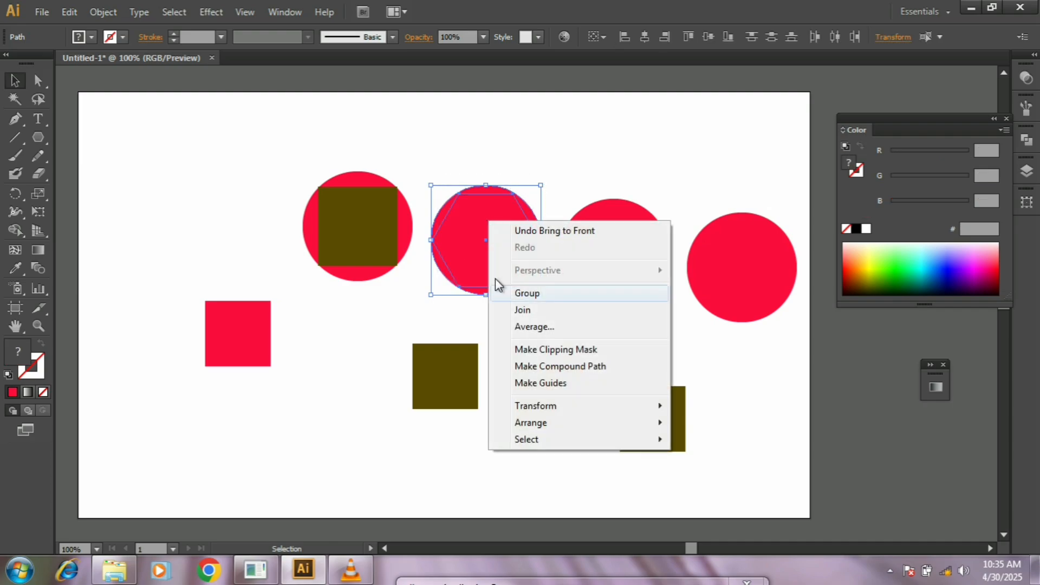
{"action": "left_click", "coordinate": [545, 350]}
{"action": "left_click", "coordinate": [618, 337]}
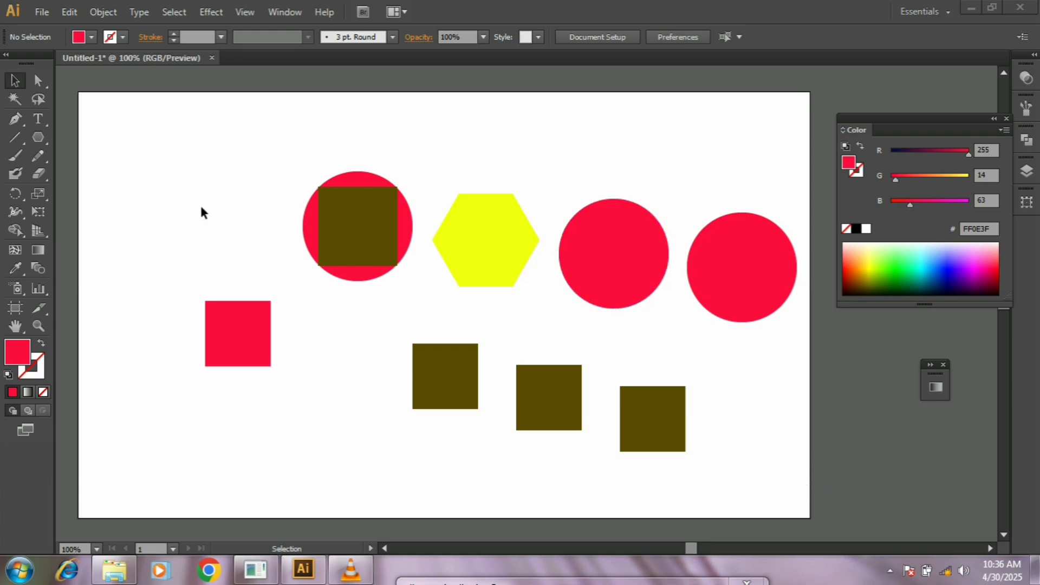
Step: Delete every shape from the artboard and draw a red square with rounded corners using the Rounded Rectangle tool
{"action": "left_click_drag", "start_coordinate": [213, 181], "coordinate": [774, 458]}
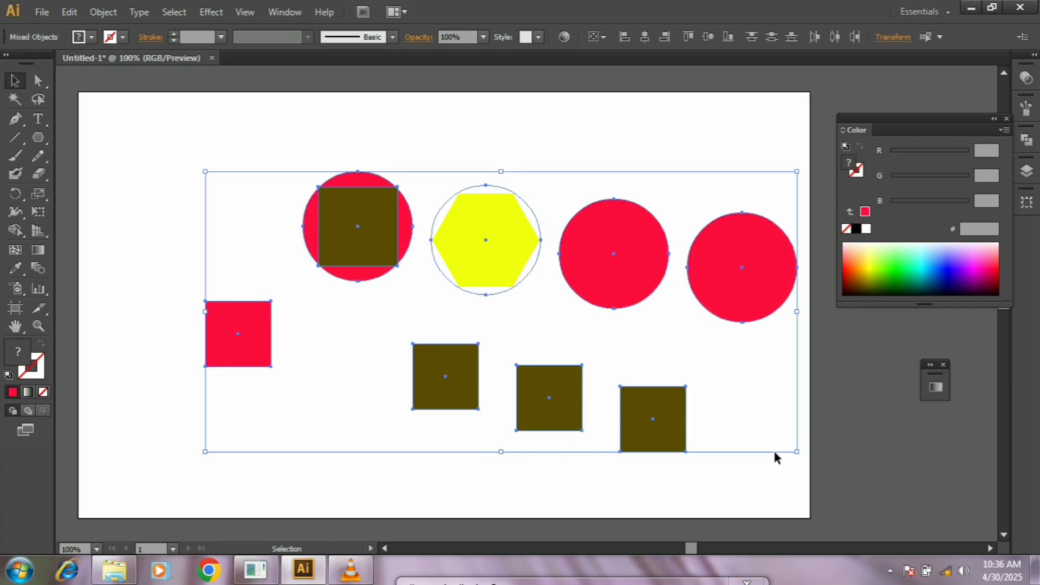
{"action": "key", "text": "Delete"}
{"action": "left_click_drag", "start_coordinate": [41, 134], "coordinate": [56, 155]}
{"action": "left_click", "coordinate": [76, 155]}
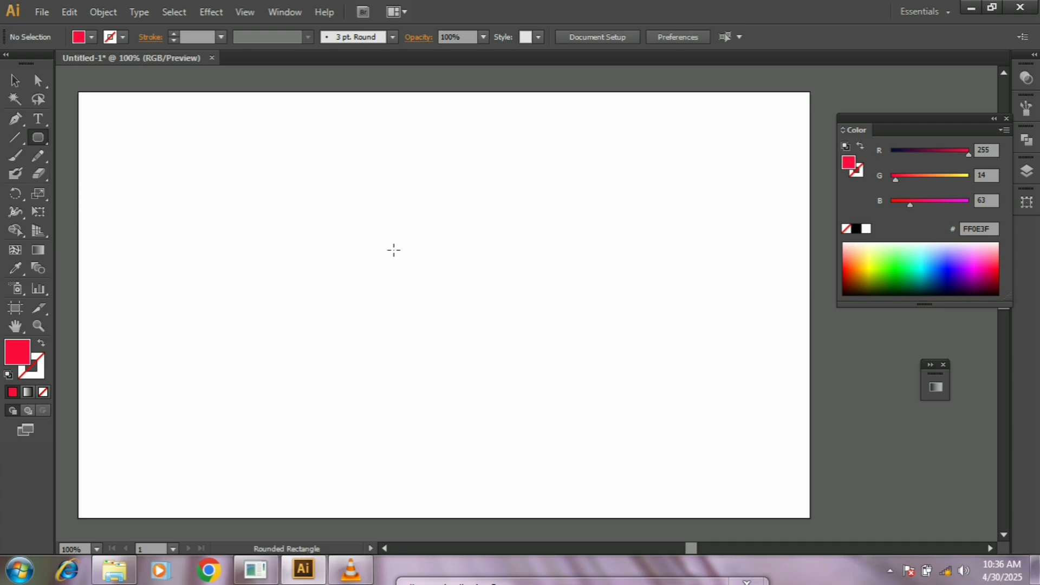
{"action": "left_click_drag", "start_coordinate": [376, 237], "coordinate": [430, 295]}
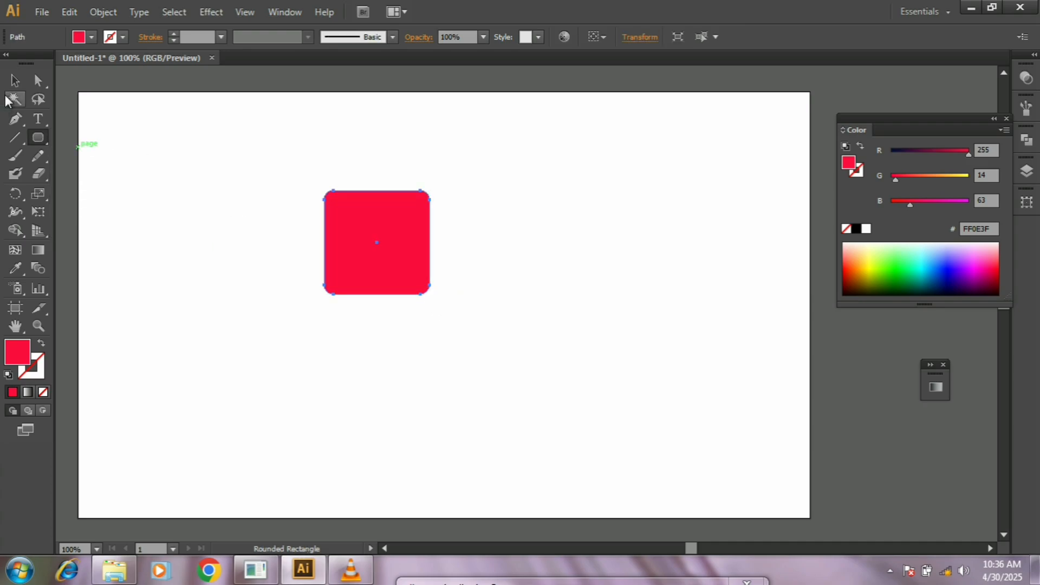
Step: Place two narrow upright copies of the red rounded shape side by side to the right of the original
{"action": "left_click", "coordinate": [14, 82]}
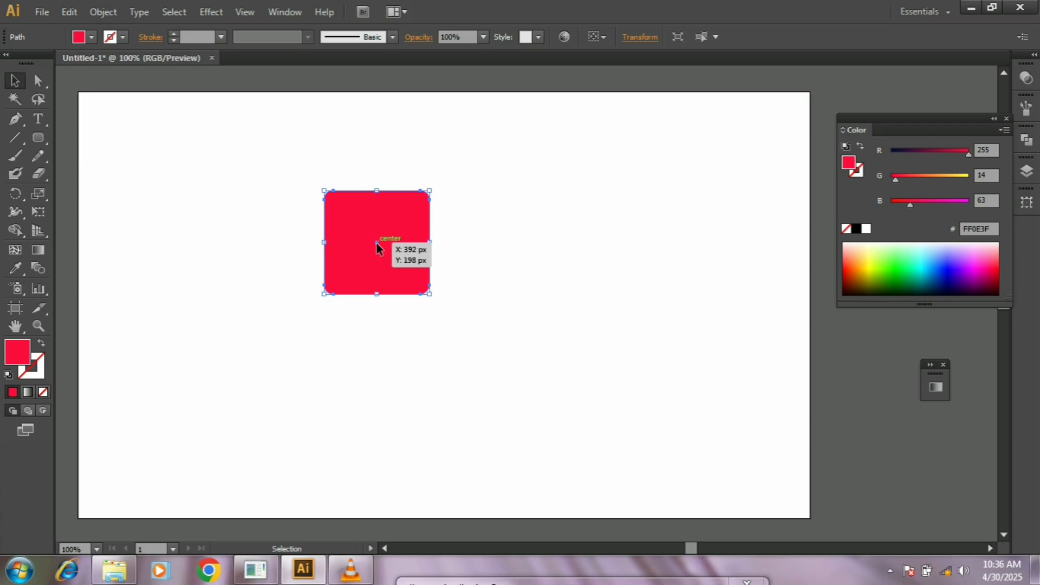
{"action": "left_click_drag", "start_coordinate": [376, 242], "coordinate": [564, 261]}
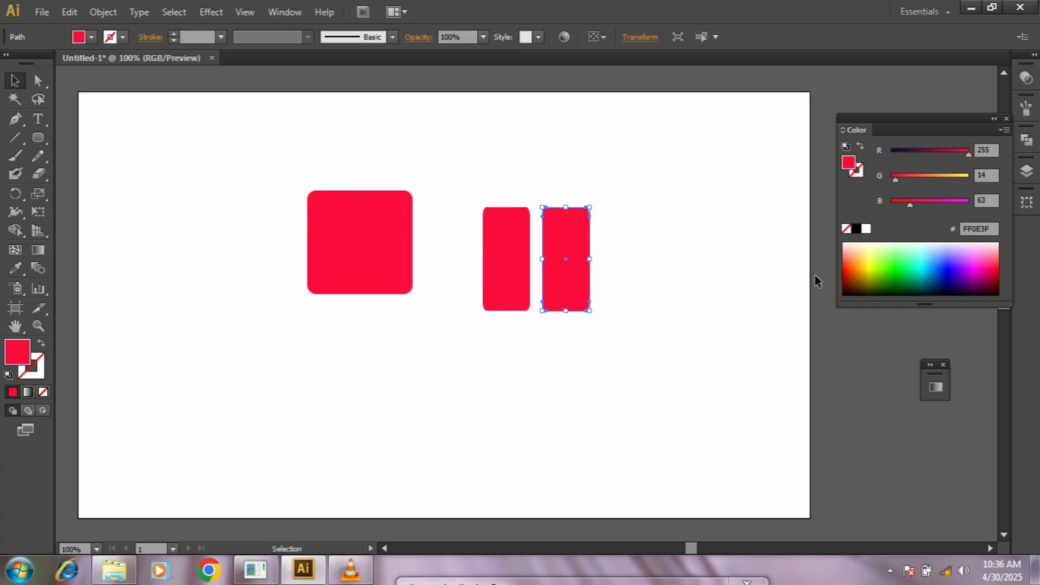
Step: Fill the rightmost narrow shape with a linear white-to-black gradient and redirect it to 90°, black at the top
{"action": "left_click", "coordinate": [933, 380]}
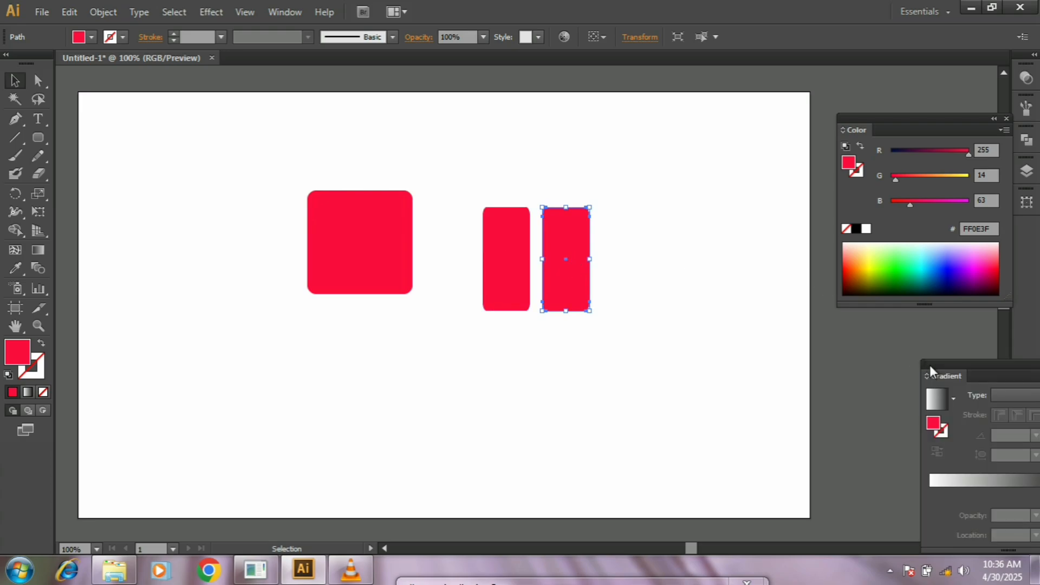
{"action": "left_click_drag", "start_coordinate": [938, 365], "coordinate": [871, 337]}
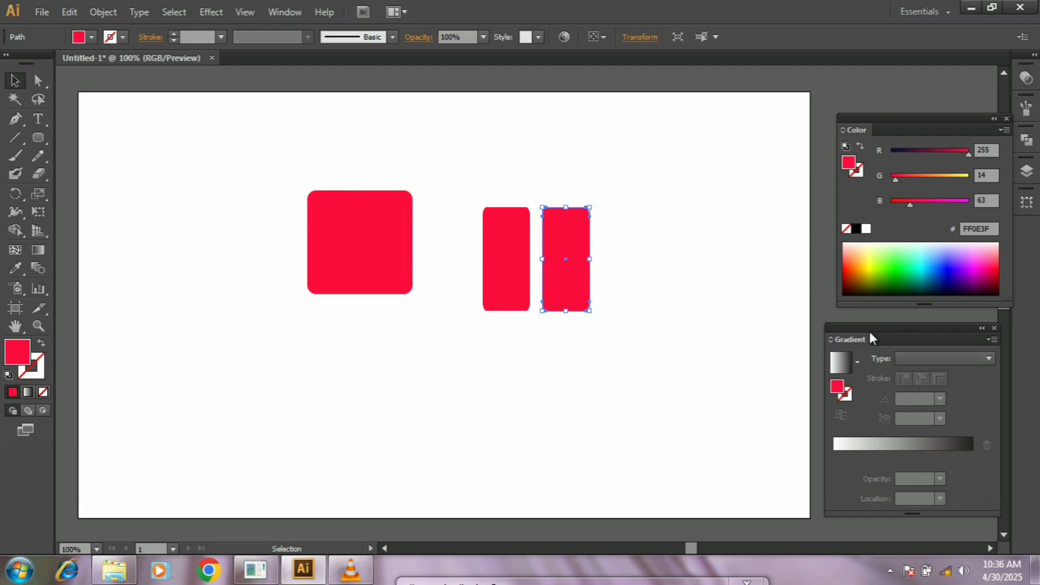
{"action": "left_click", "coordinate": [896, 449]}
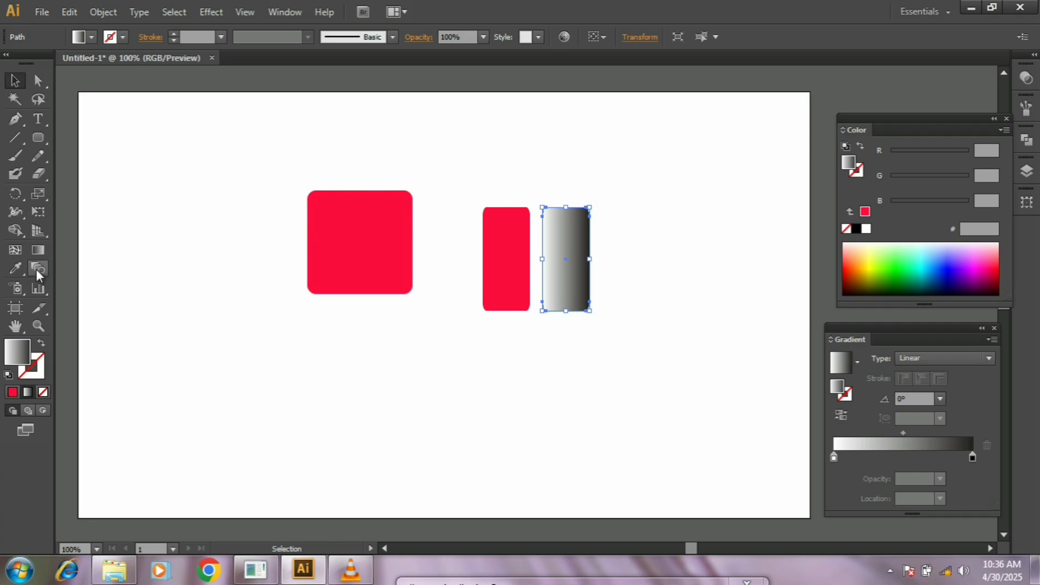
{"action": "left_click", "coordinate": [38, 250]}
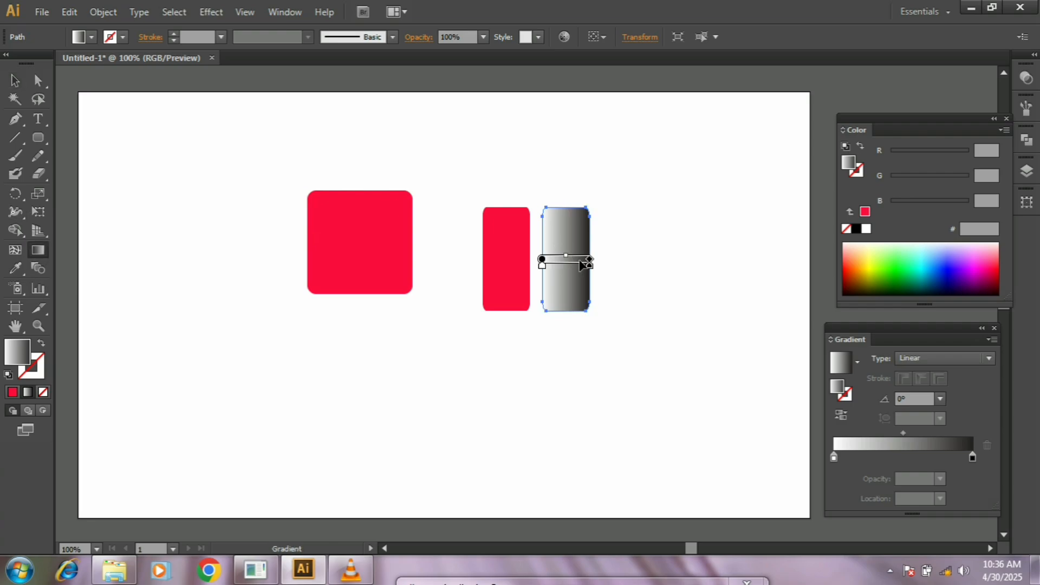
{"action": "mouse_move", "coordinate": [594, 257]}
{"action": "left_mouse_down"}
{"action": "mouse_move", "coordinate": [559, 186]}
{"action": "mouse_move", "coordinate": [538, 194]}
{"action": "mouse_move", "coordinate": [549, 195]}
{"action": "left_mouse_up"}
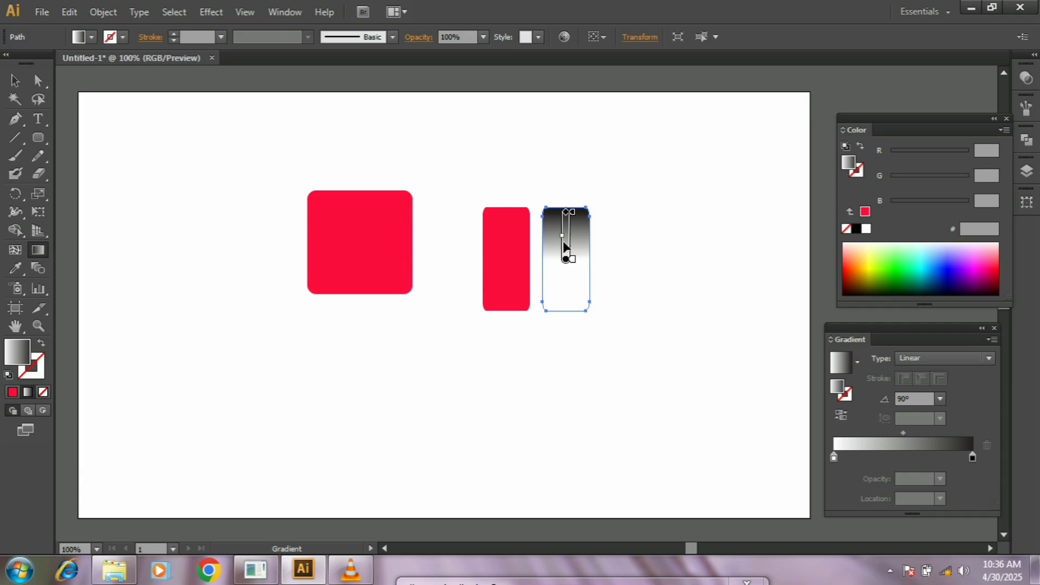
{"action": "left_click_drag", "start_coordinate": [563, 246], "coordinate": [564, 267]}
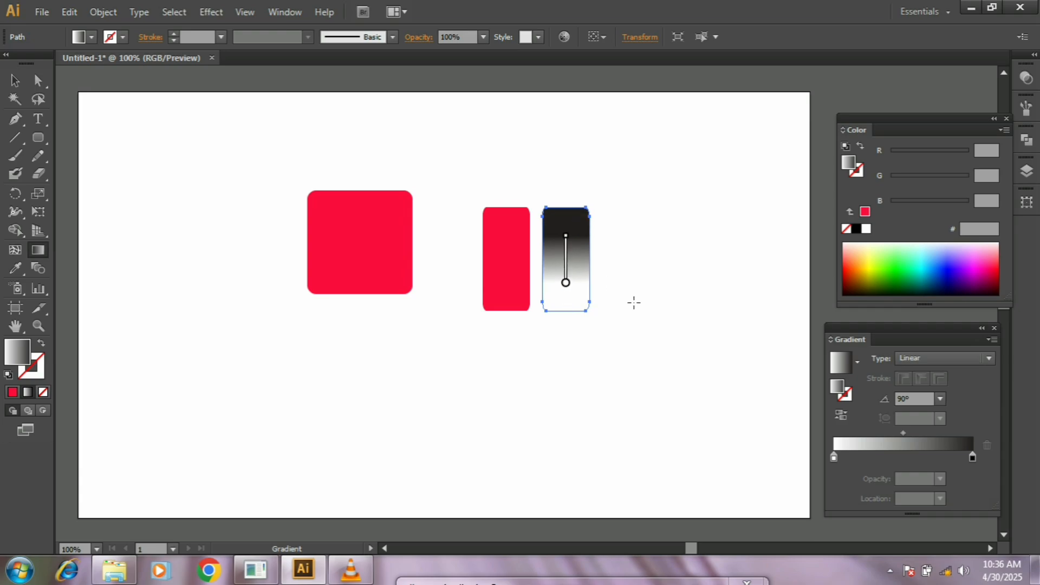
Step: Recolor the other narrow shape orange-red (FF2B07) and place the gradient shape exactly over it
{"action": "left_click", "coordinate": [15, 80]}
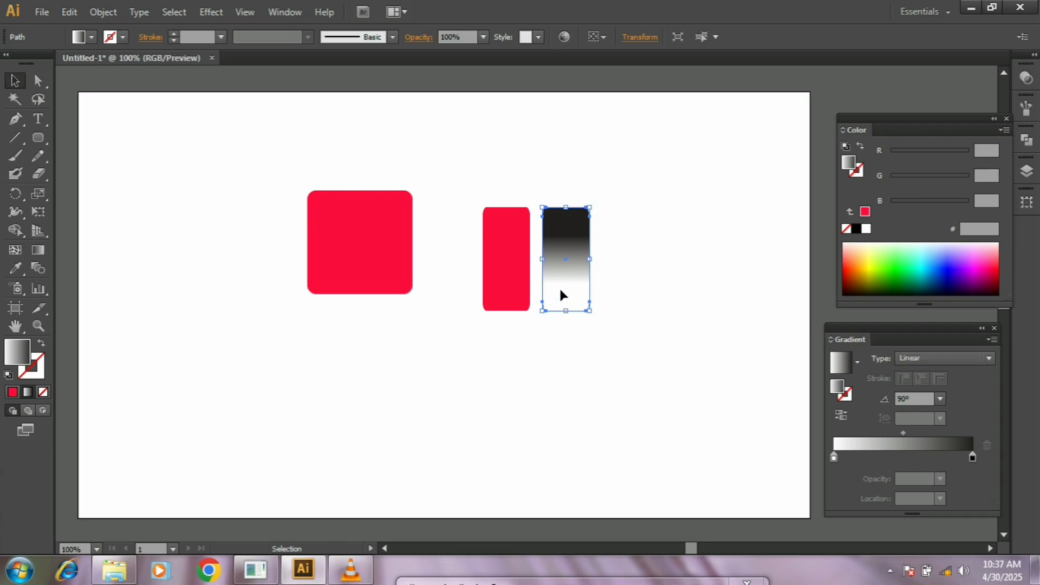
{"action": "left_click", "coordinate": [513, 290]}
{"action": "left_click", "coordinate": [845, 261]}
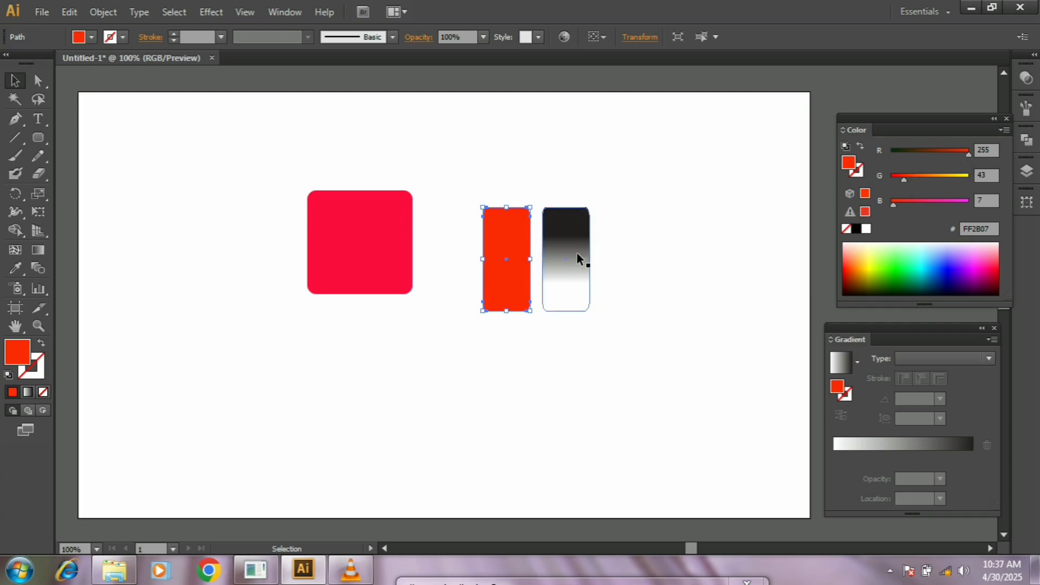
{"action": "left_click_drag", "start_coordinate": [576, 259], "coordinate": [517, 254]}
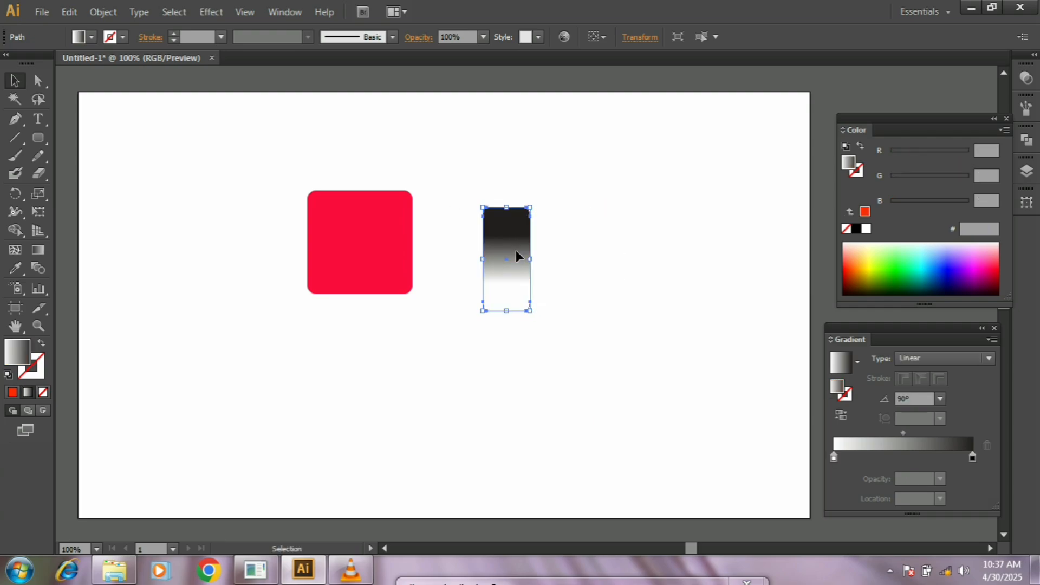
Step: Move the stacked gradient and orange-red shapes together onto the middle of the red rounded square
{"action": "left_click", "coordinate": [620, 329]}
{"action": "left_click_drag", "start_coordinate": [455, 190], "coordinate": [607, 328]}
{"action": "left_click_drag", "start_coordinate": [534, 287], "coordinate": [369, 259]}
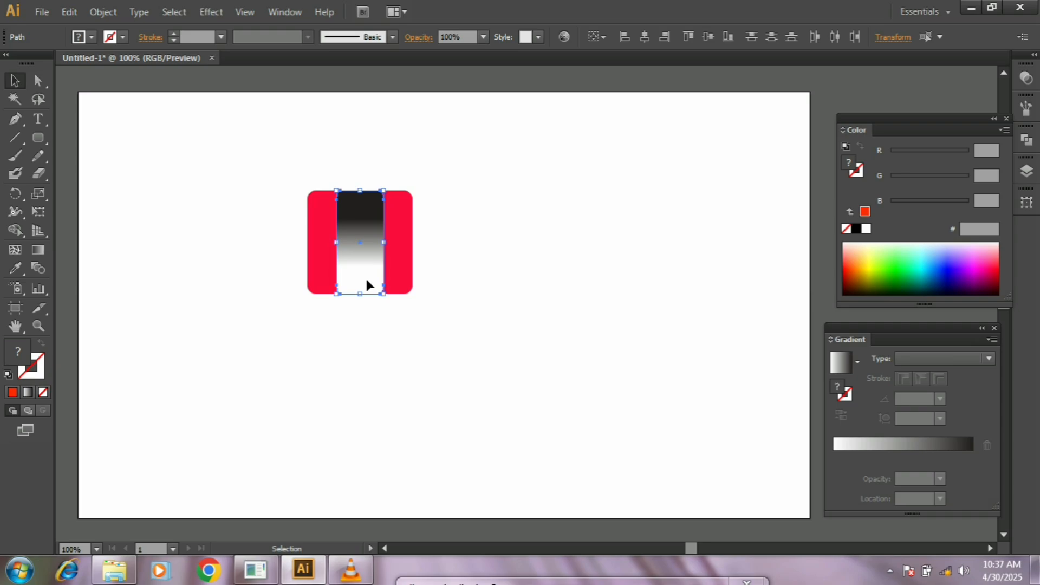
{"action": "left_click_drag", "start_coordinate": [273, 180], "coordinate": [232, 238]}
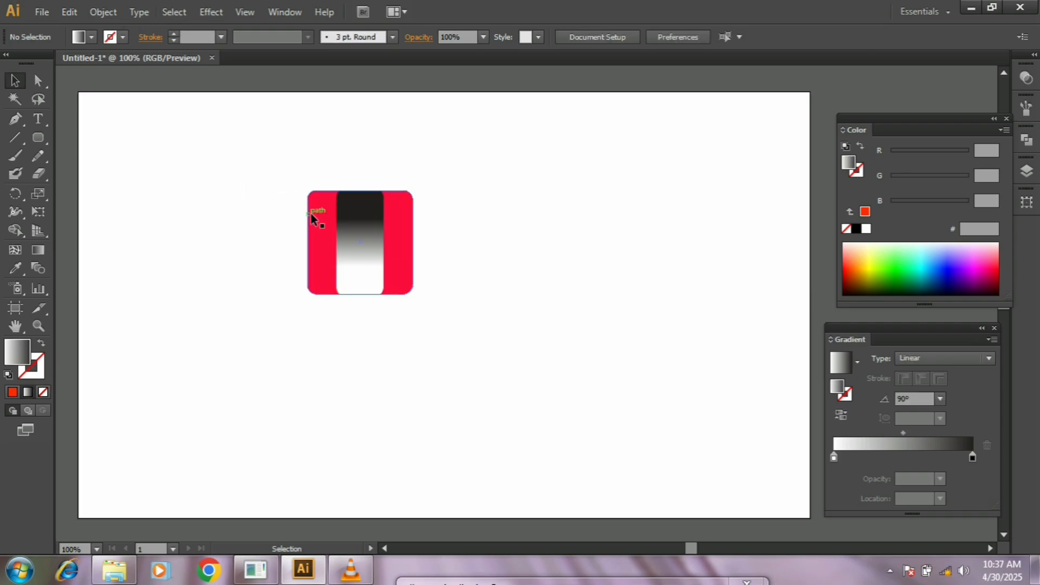
Step: Shift the gradient shape aside, align it centrally with the orange-red shape both ways, and reposition the pair mid-square
{"action": "mouse_move", "coordinate": [362, 231]}
{"action": "left_mouse_down"}
{"action": "mouse_move", "coordinate": [391, 242]}
{"action": "mouse_move", "coordinate": [364, 247]}
{"action": "left_mouse_up"}
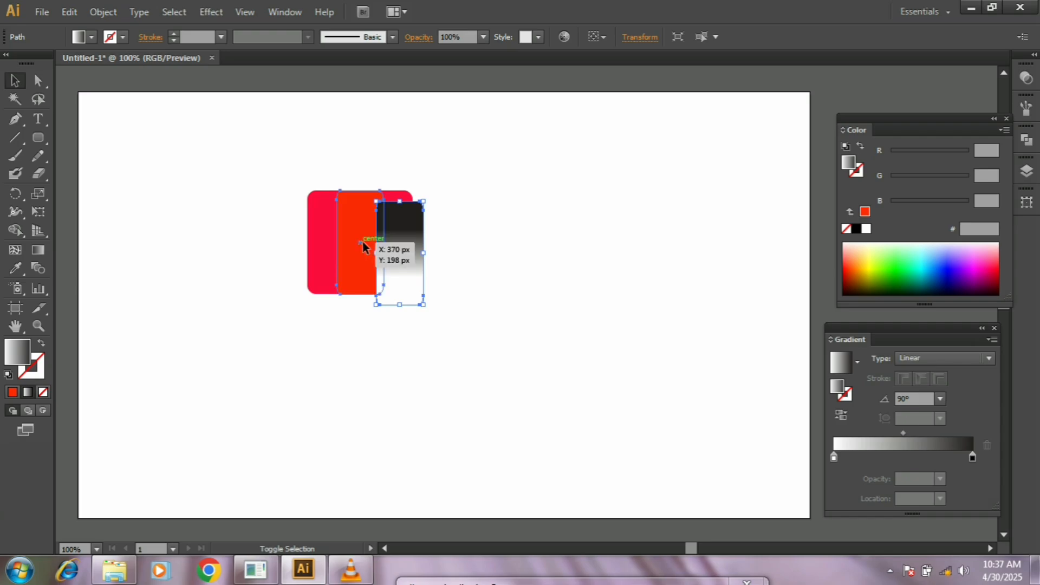
{"action": "left_click", "coordinate": [363, 242], "text": "shift"}
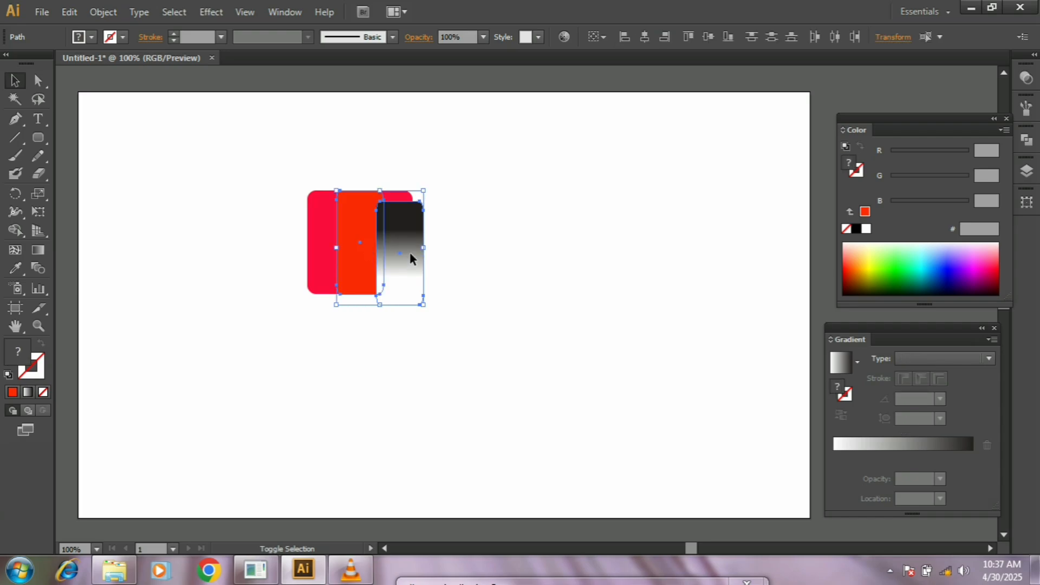
{"action": "left_click", "coordinate": [644, 37]}
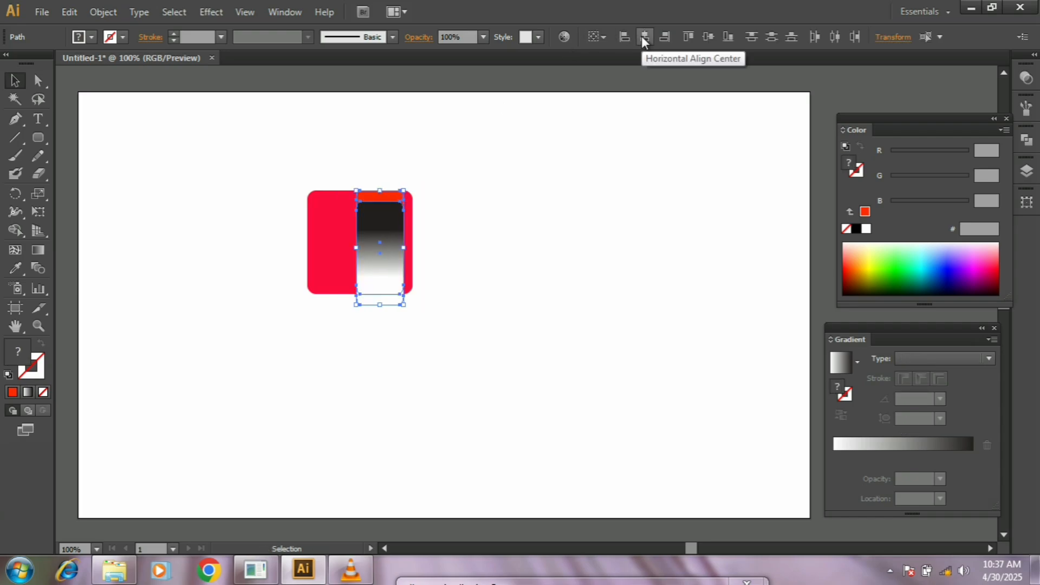
{"action": "left_click", "coordinate": [707, 37]}
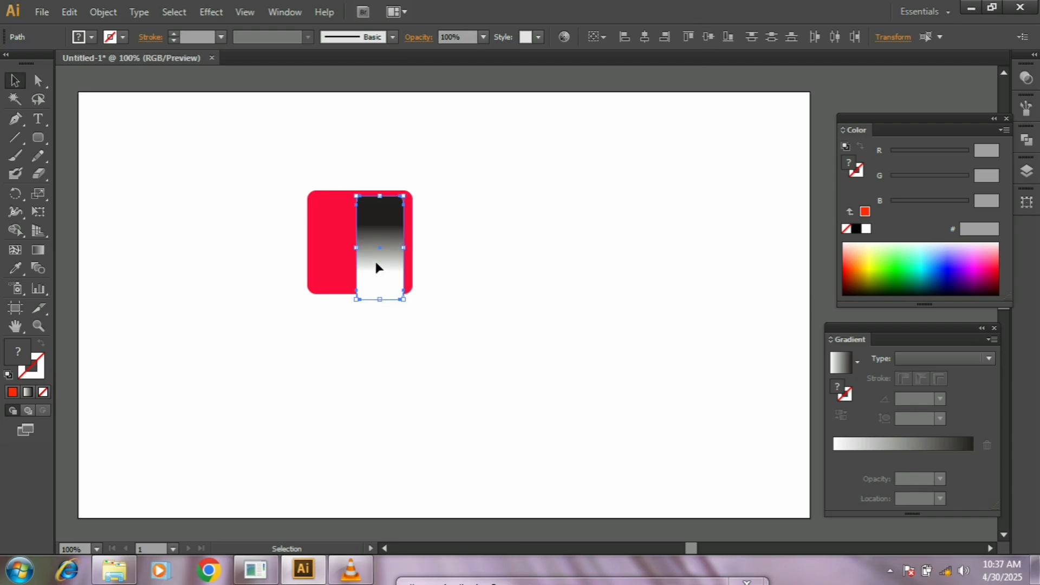
{"action": "left_click_drag", "start_coordinate": [374, 265], "coordinate": [362, 261]}
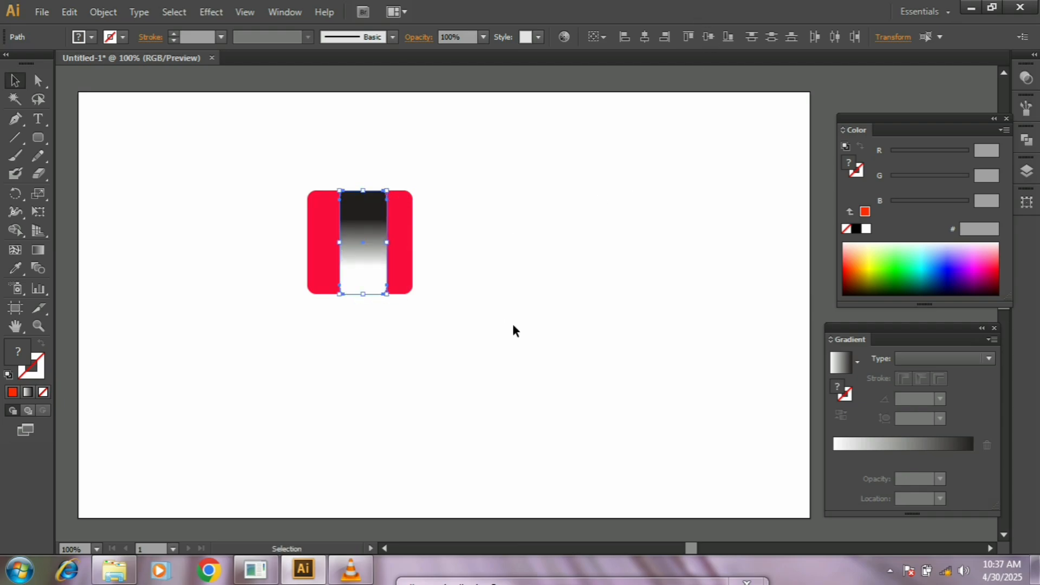
Step: Make an opacity mask on the orange-red shape from the gradient shape stacked over it
{"action": "left_click", "coordinate": [994, 118]}
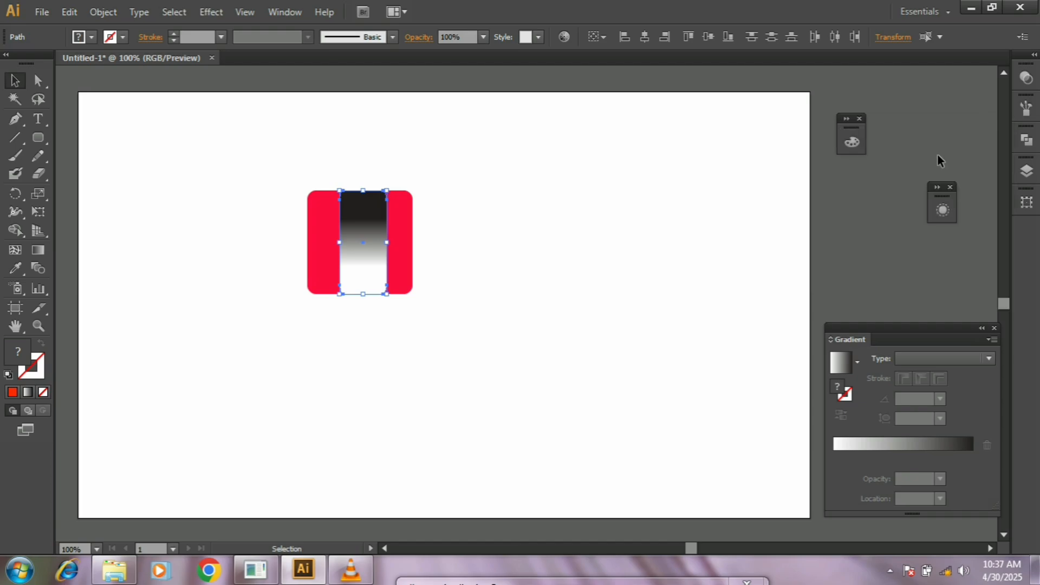
{"action": "left_click", "coordinate": [941, 198]}
{"action": "left_click_drag", "start_coordinate": [982, 188], "coordinate": [886, 179]}
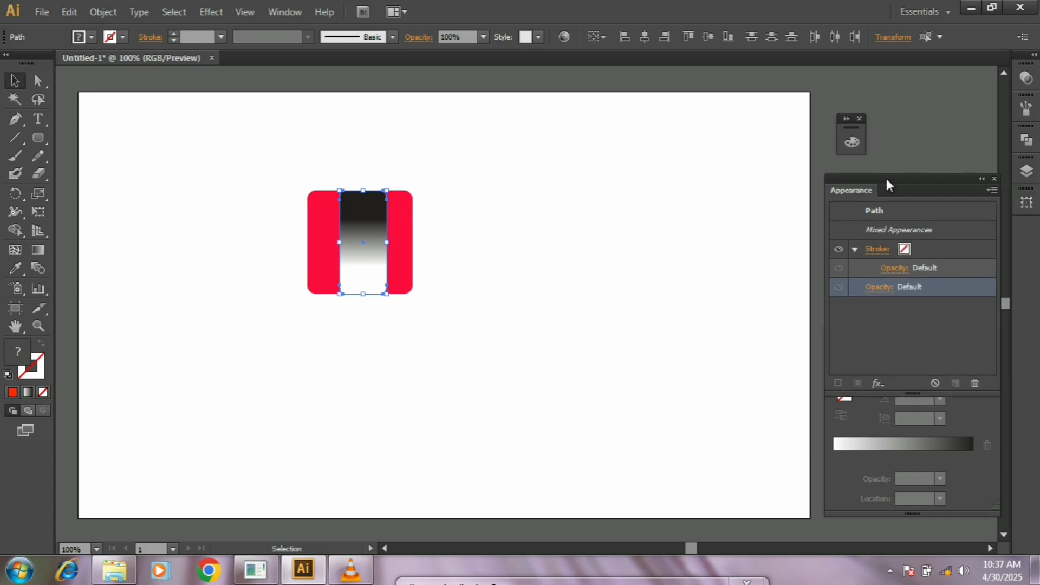
{"action": "left_click", "coordinate": [878, 285]}
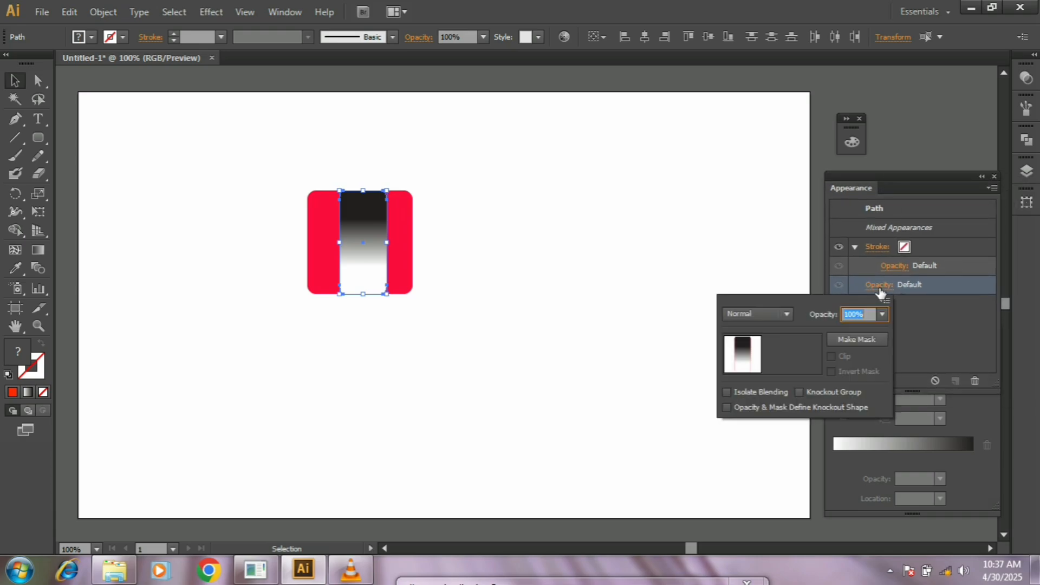
{"action": "left_click", "coordinate": [849, 338]}
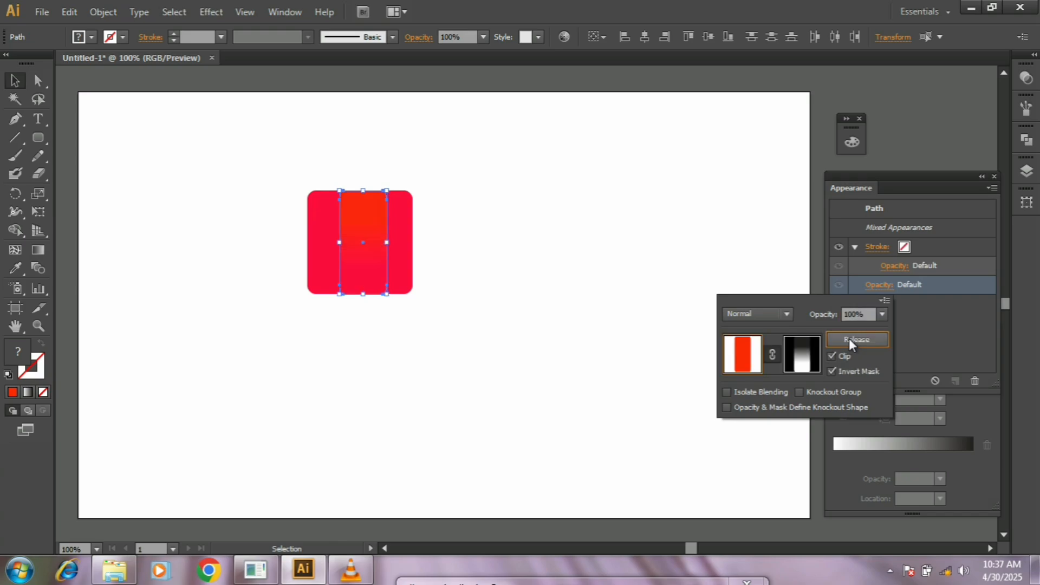
{"action": "left_click", "coordinate": [529, 335]}
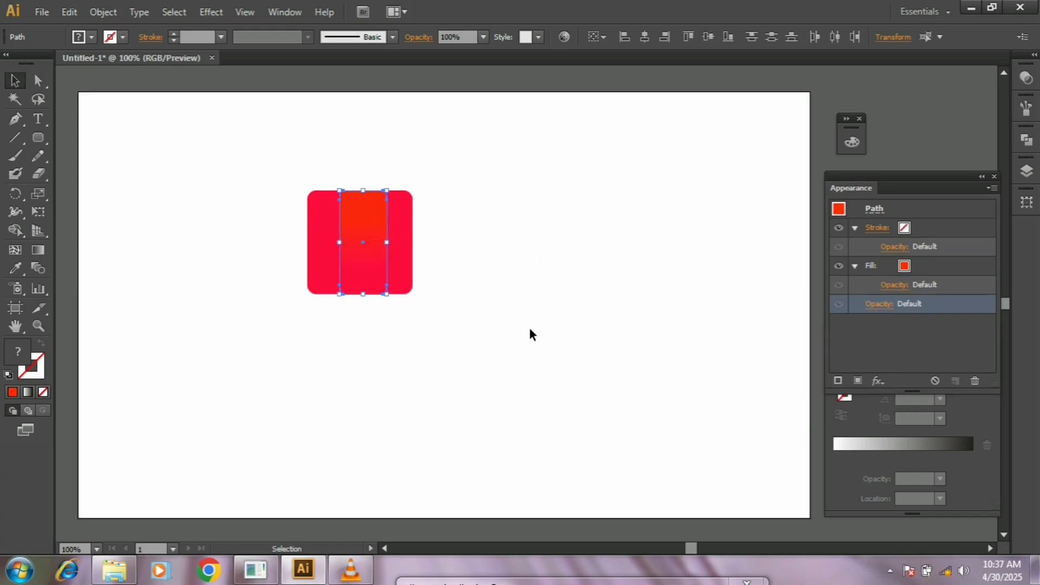
Step: Examine up close how the masked orange-red strip fades into the red rounded square
{"action": "left_click_drag", "start_coordinate": [241, 165], "coordinate": [463, 328]}
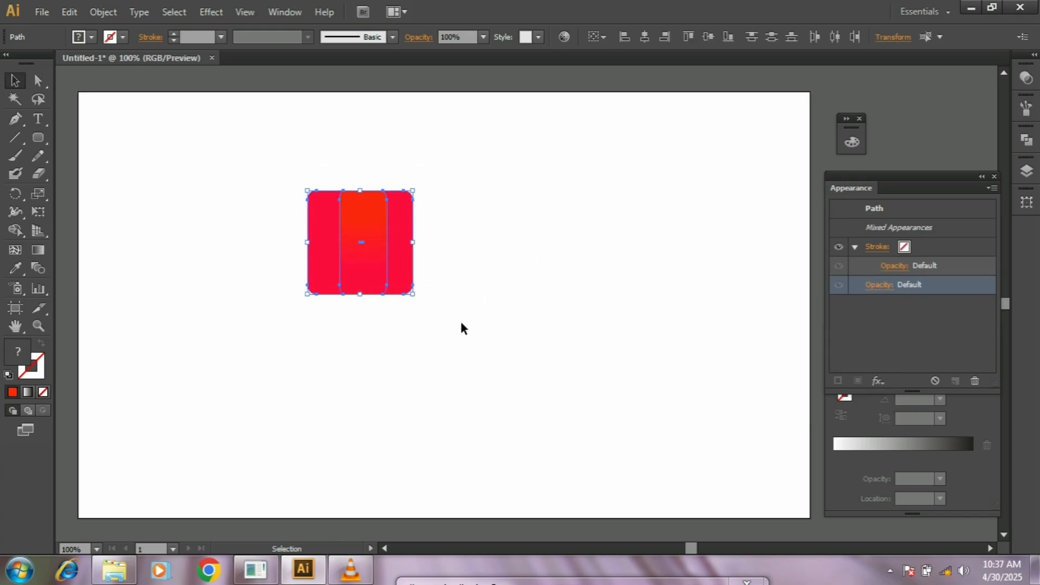
{"action": "left_click", "coordinate": [39, 326]}
{"action": "left_click", "coordinate": [349, 269]}
{"action": "left_click", "coordinate": [574, 303]}
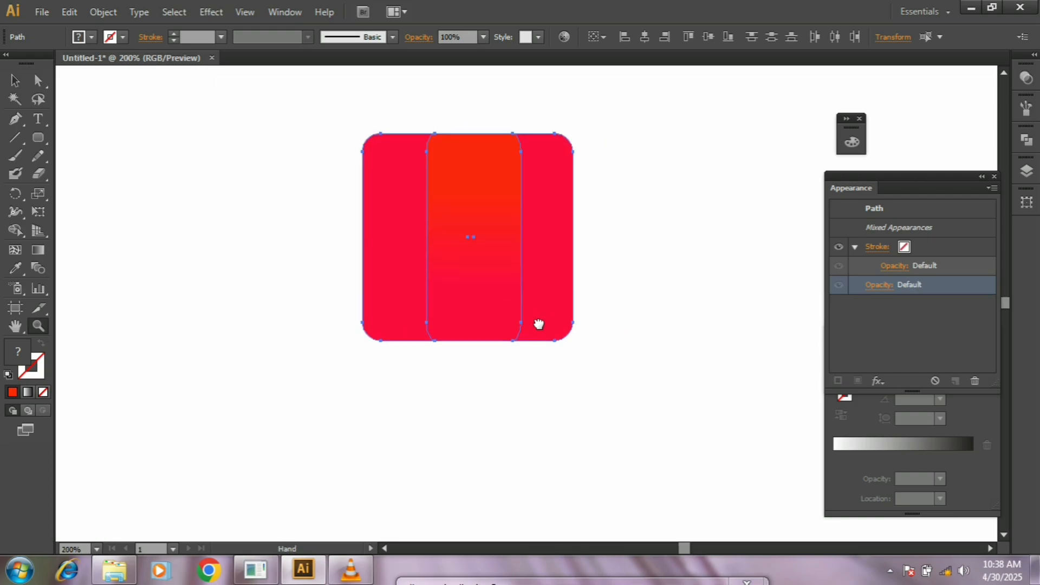
{"action": "left_click_drag", "start_coordinate": [538, 324], "coordinate": [506, 322]}
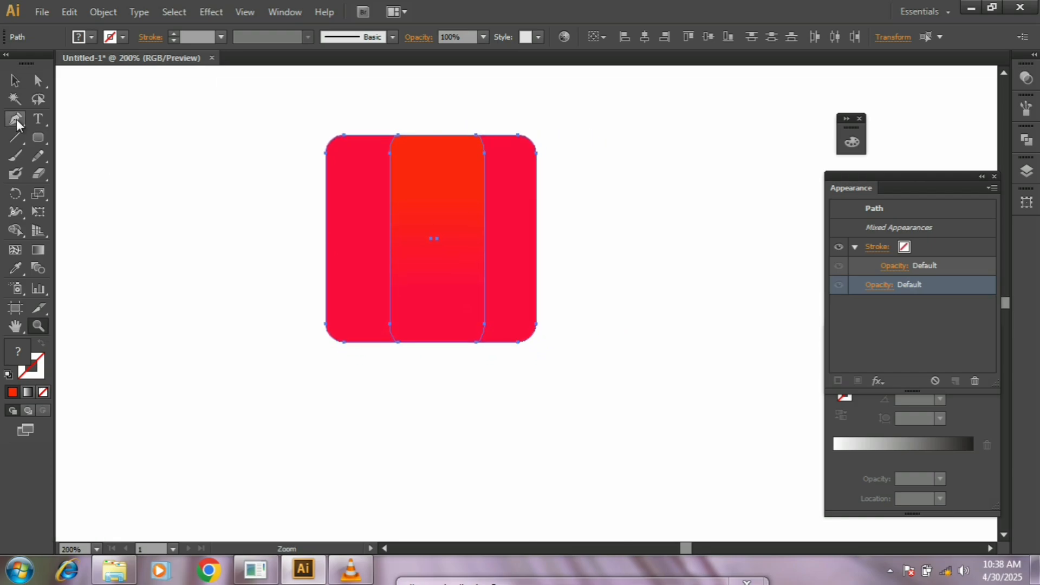
{"action": "left_click", "coordinate": [14, 80]}
{"action": "left_click", "coordinate": [273, 263]}
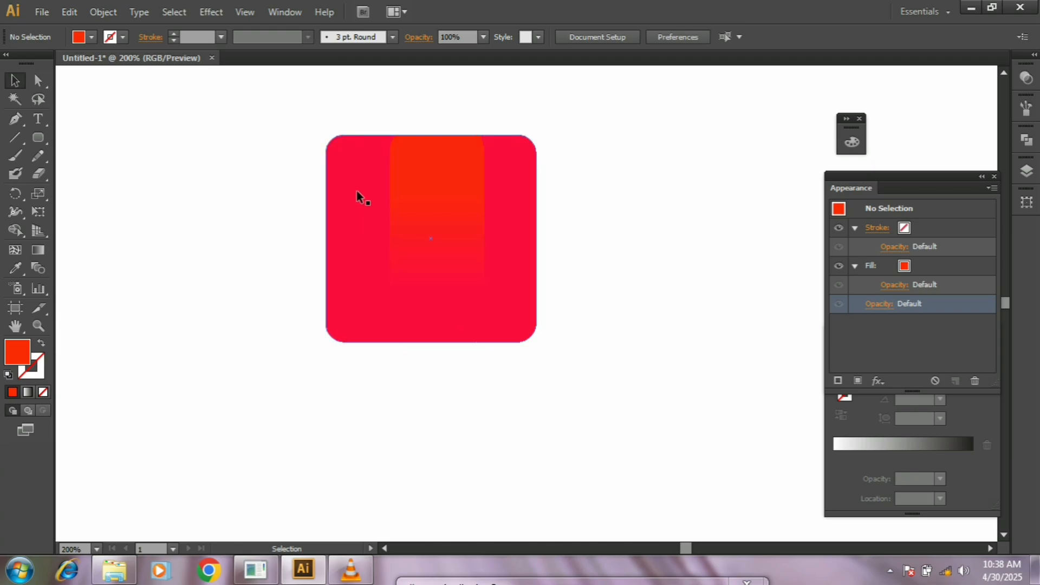
{"action": "left_click_drag", "start_coordinate": [261, 131], "coordinate": [707, 380]}
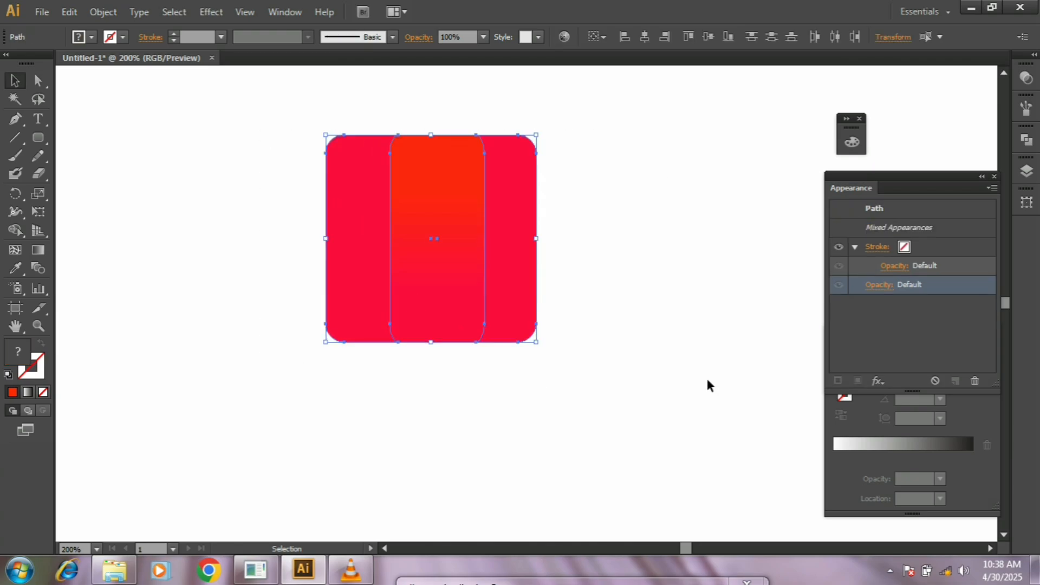
{"action": "left_click", "coordinate": [38, 325]}
{"action": "left_click", "coordinate": [491, 303], "text": "alt"}
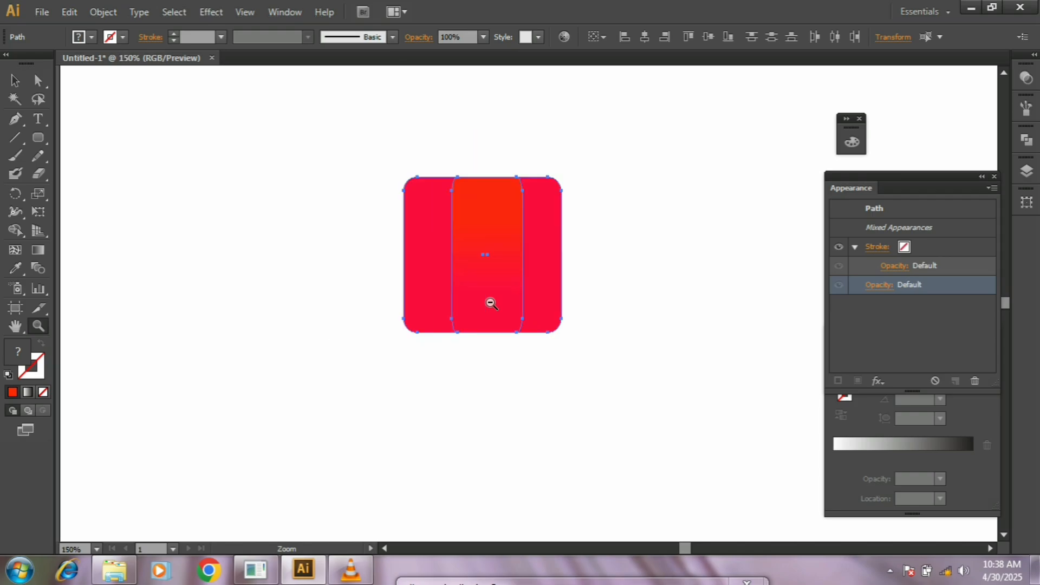
{"action": "left_click", "coordinate": [564, 338], "text": "alt"}
{"action": "left_click_drag", "start_coordinate": [535, 335], "coordinate": [502, 325]}
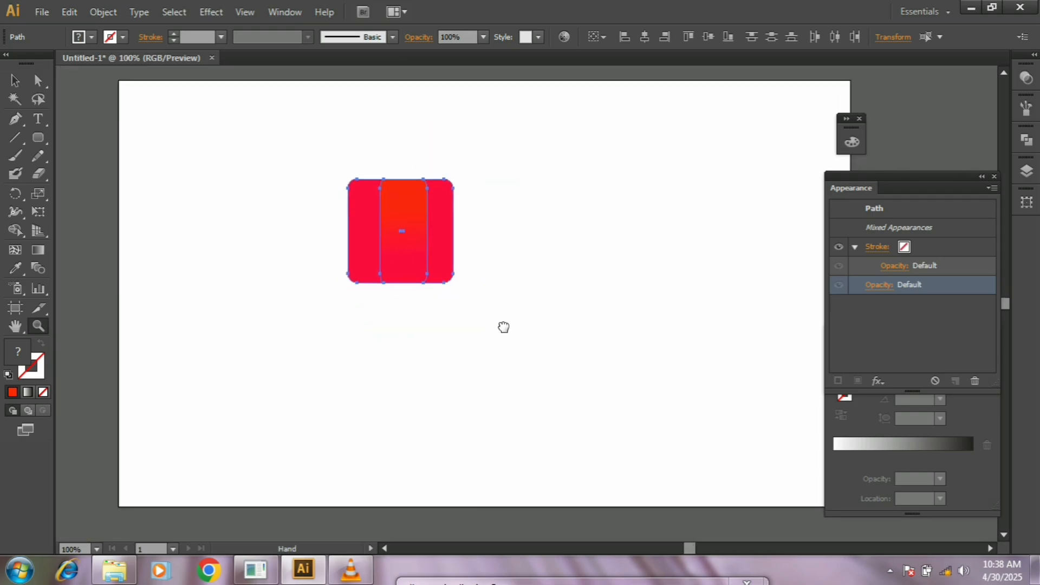
Step: Delete the red rounded square and the masked strip from the artboard
{"action": "left_click", "coordinate": [15, 82]}
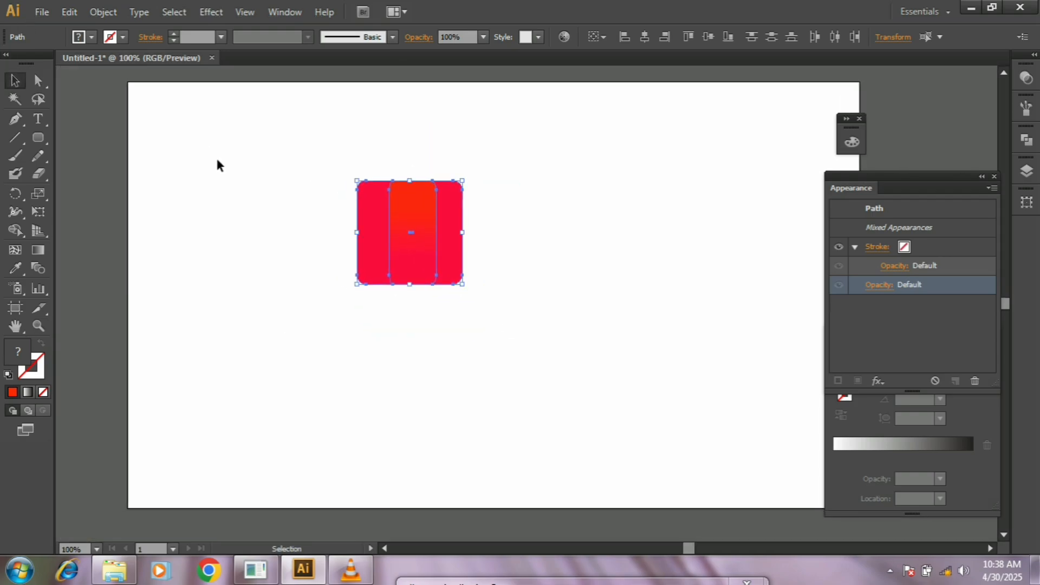
{"action": "left_click_drag", "start_coordinate": [269, 158], "coordinate": [628, 347]}
{"action": "key", "text": "Delete"}
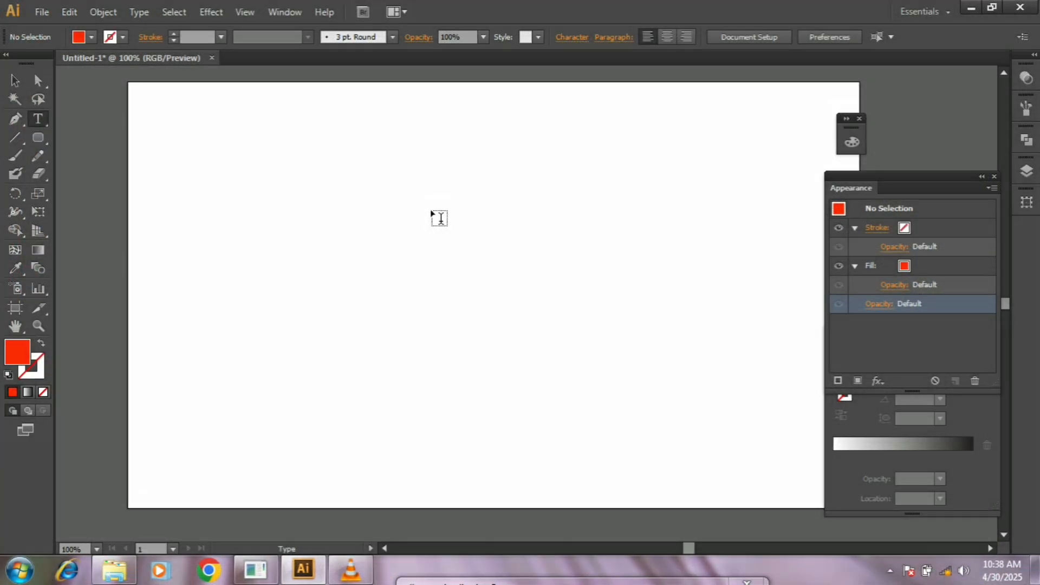
Step: Add the text "ALLHA", enlarged to about 141 pt, in the upper right area of the artboard
{"action": "key", "text": "t"}
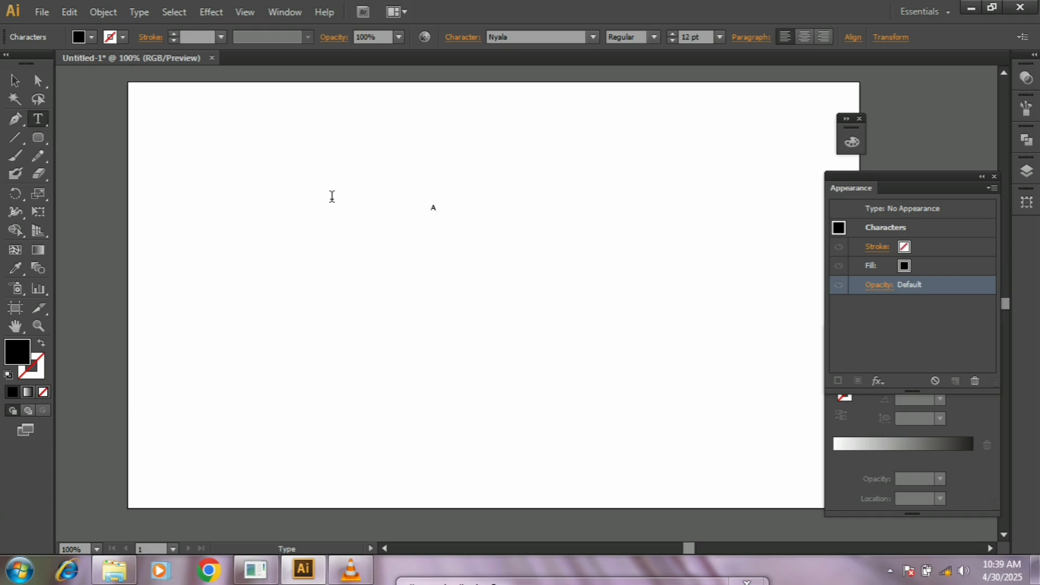
{"action": "type", "text": "L"}
{"action": "type", "text": "I"}
{"action": "key", "text": "ctrl"}
{"action": "type", "text": "HA"}
{"action": "key", "text": "Escape"}
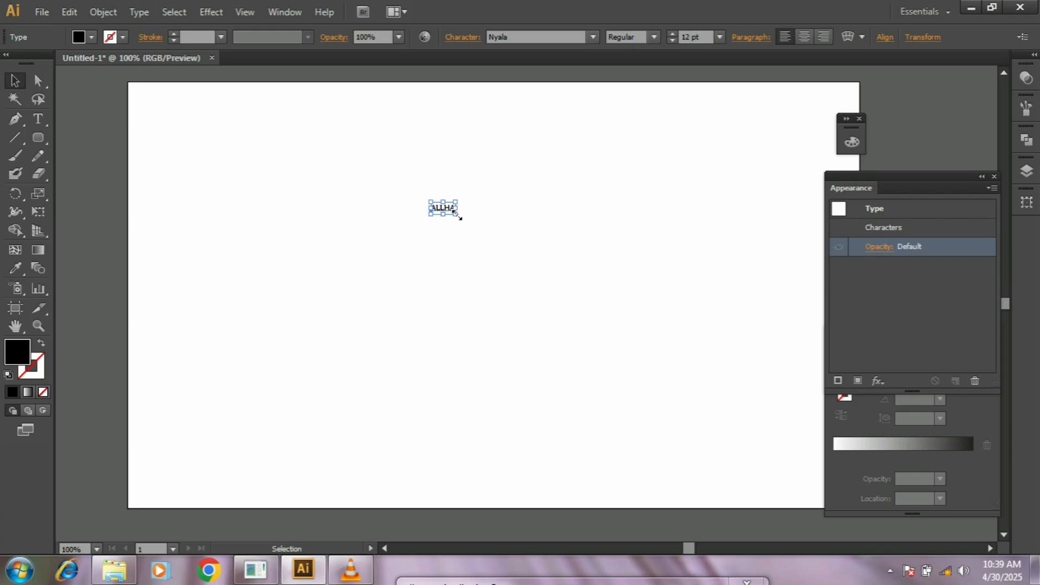
{"action": "left_click_drag", "start_coordinate": [455, 214], "coordinate": [583, 343]}
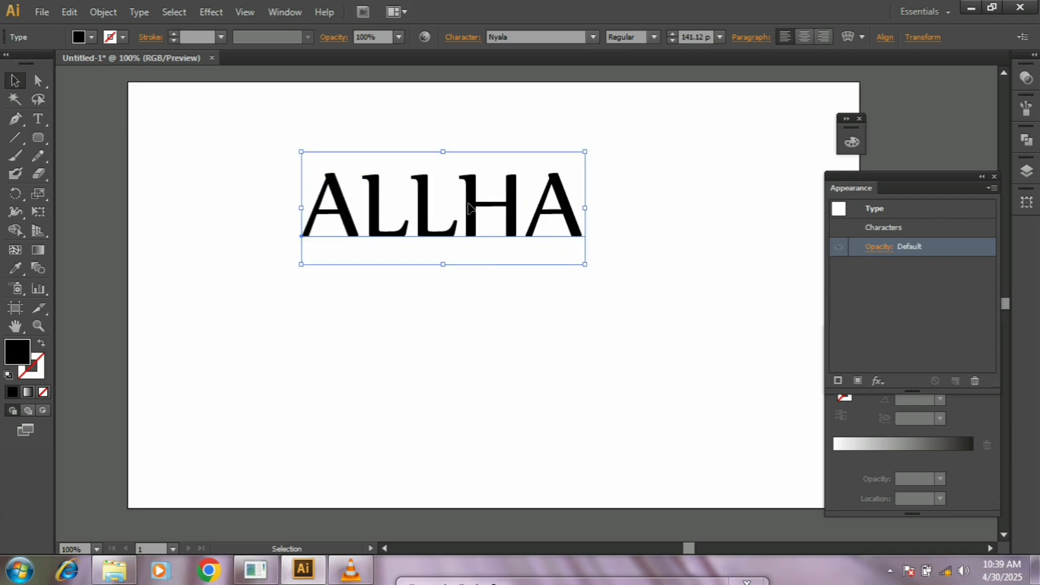
{"action": "left_click_drag", "start_coordinate": [472, 211], "coordinate": [691, 146]}
Step: Draw a wide black rounded rectangle below and to the left of the ALLHA text
{"action": "left_click", "coordinate": [41, 136]}
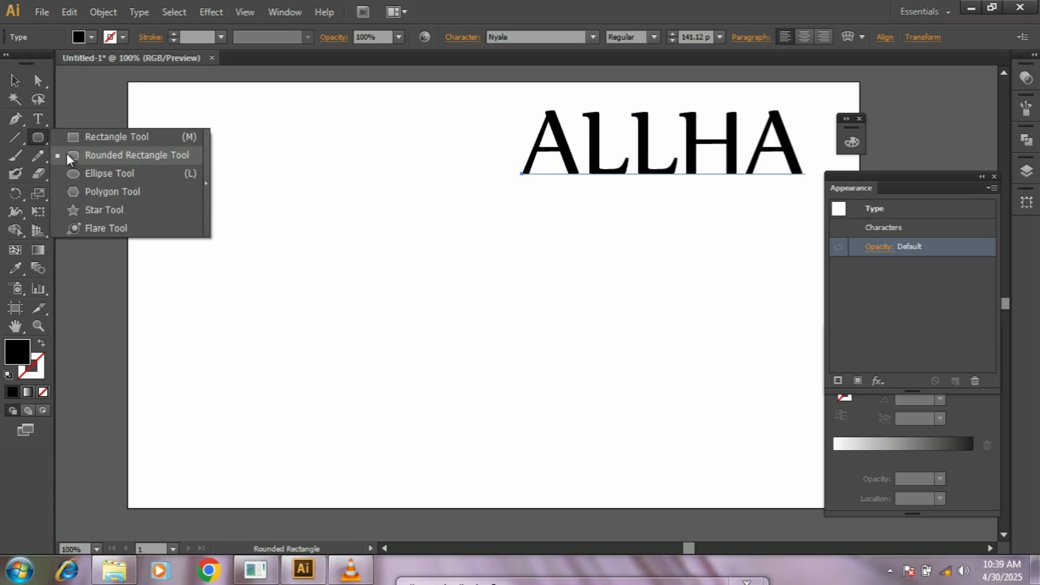
{"action": "left_click", "coordinate": [89, 154]}
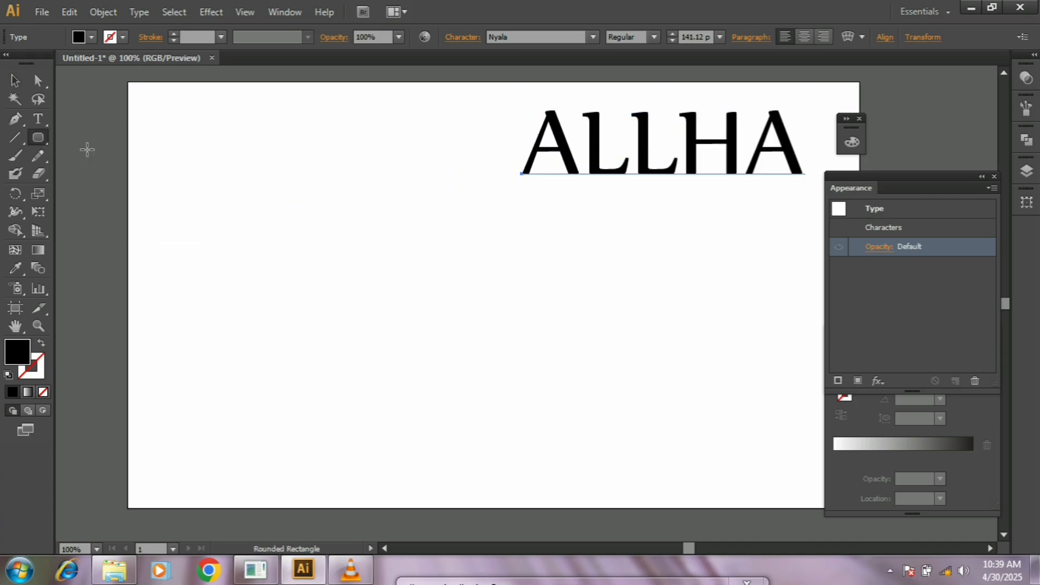
{"action": "left_click_drag", "start_coordinate": [412, 264], "coordinate": [496, 282]}
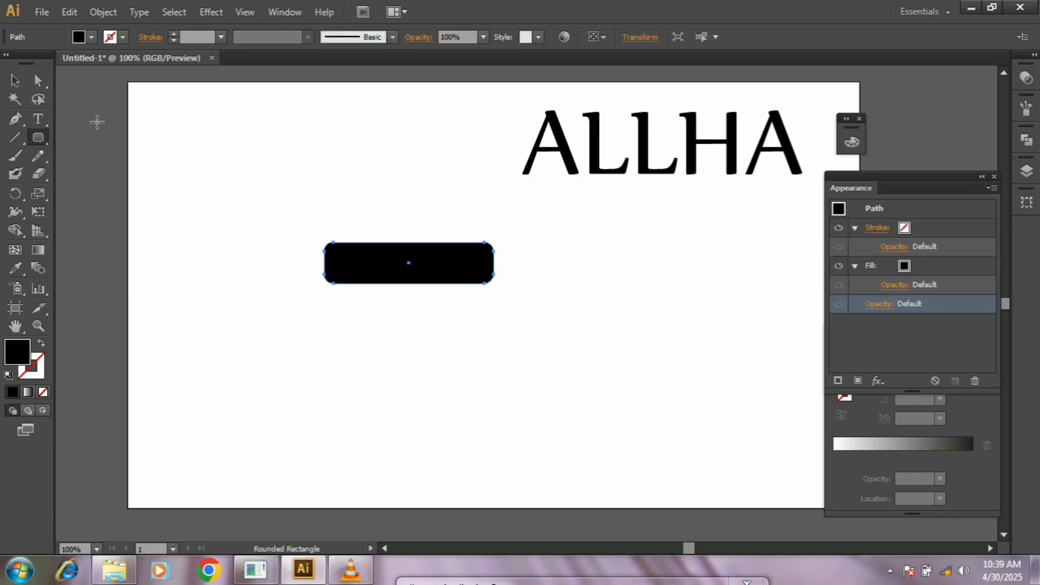
Step: Stack two copies of the black bar straight beneath it, each offset 54 px so the edges touch
{"action": "left_click", "coordinate": [15, 81]}
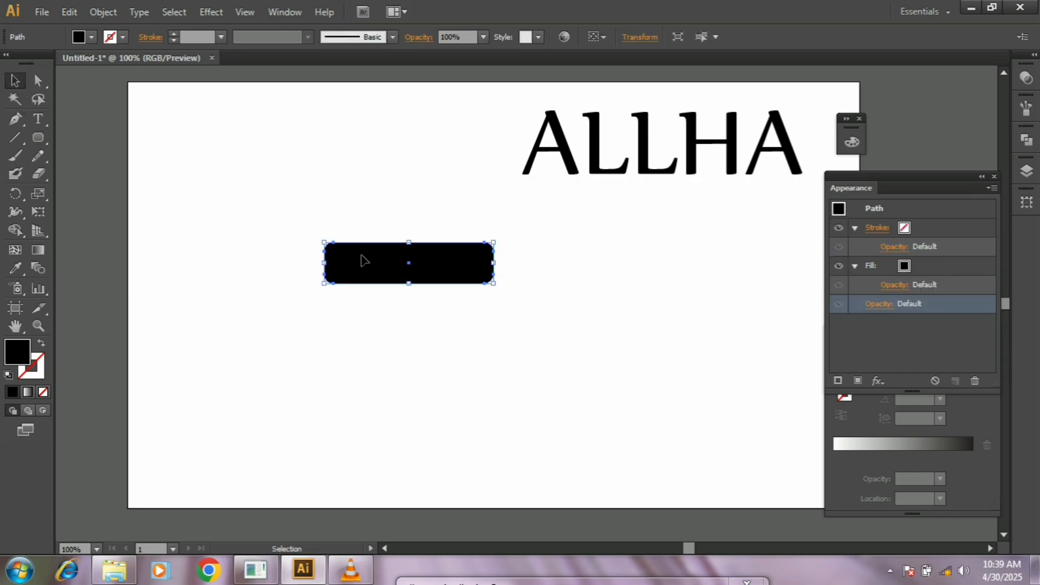
{"action": "left_click_drag", "start_coordinate": [410, 265], "coordinate": [411, 307]}
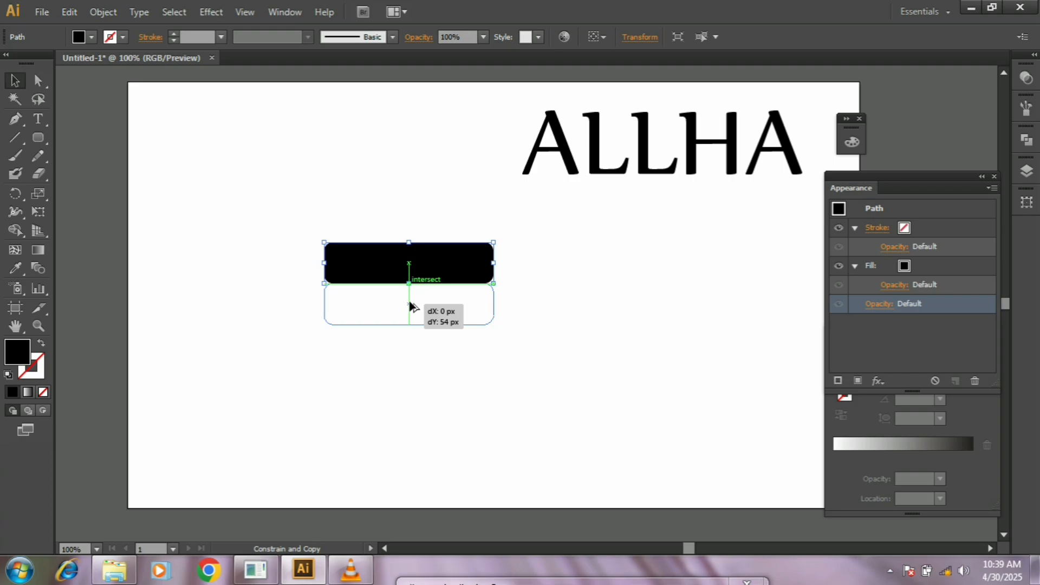
{"action": "left_click_drag", "start_coordinate": [410, 307], "coordinate": [410, 307]}
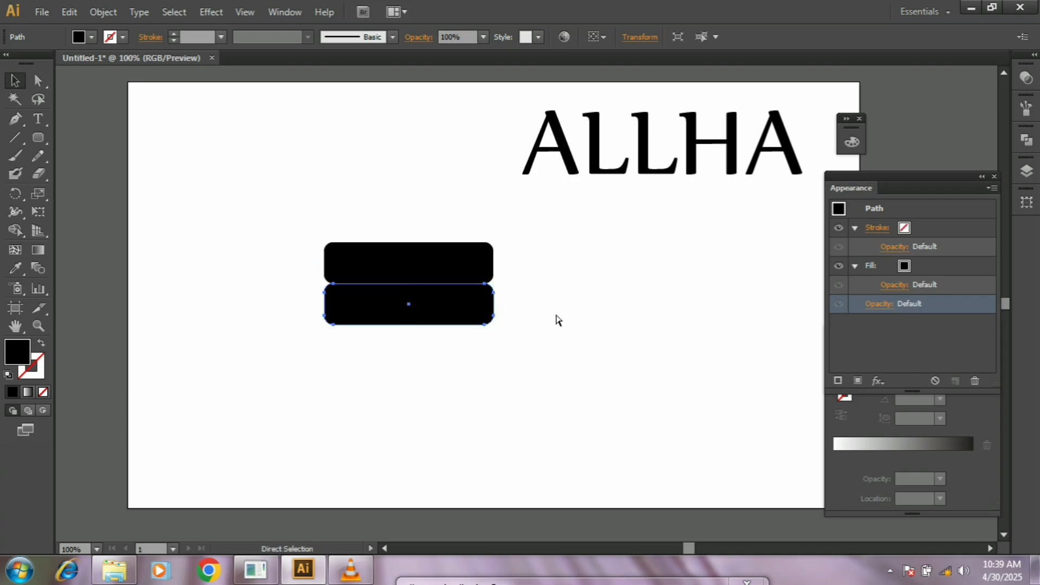
{"action": "key", "text": "ctrl+d"}
Step: Fill the top bar with solid dark red 520000
{"action": "left_click", "coordinate": [425, 264]}
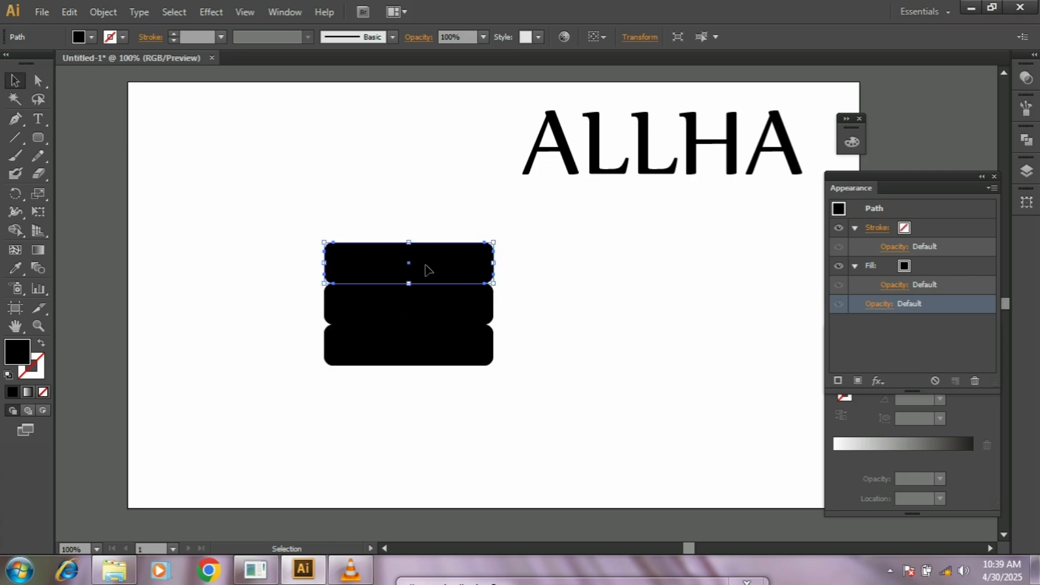
{"action": "left_click", "coordinate": [931, 445]}
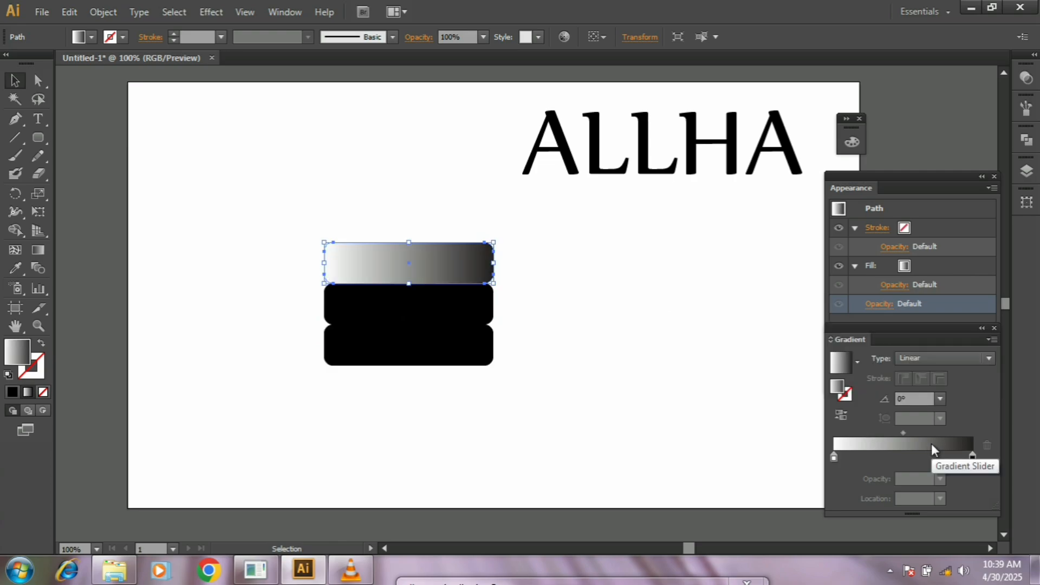
{"action": "left_click", "coordinate": [14, 394]}
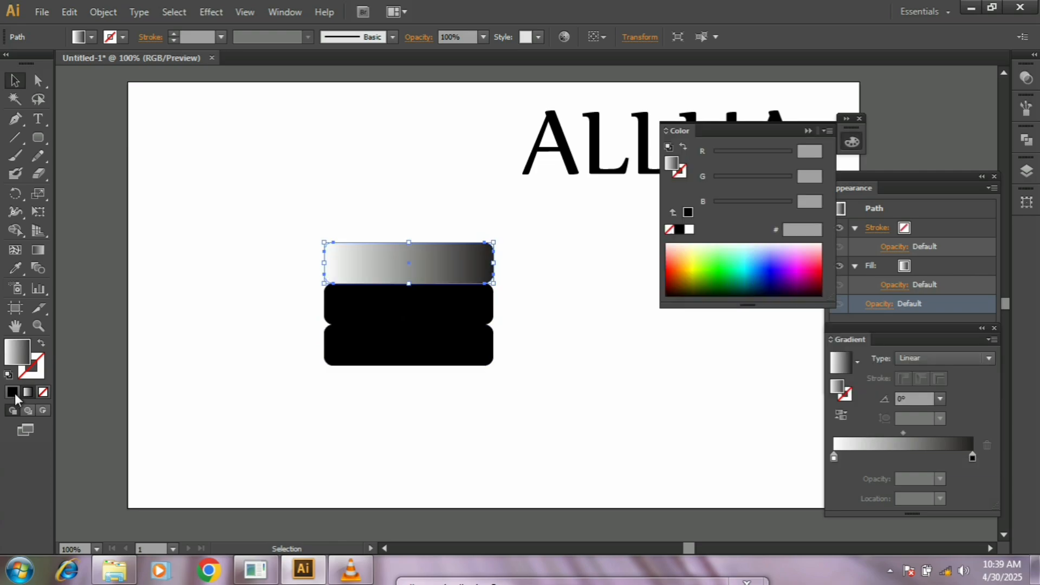
{"action": "left_click", "coordinate": [14, 395]}
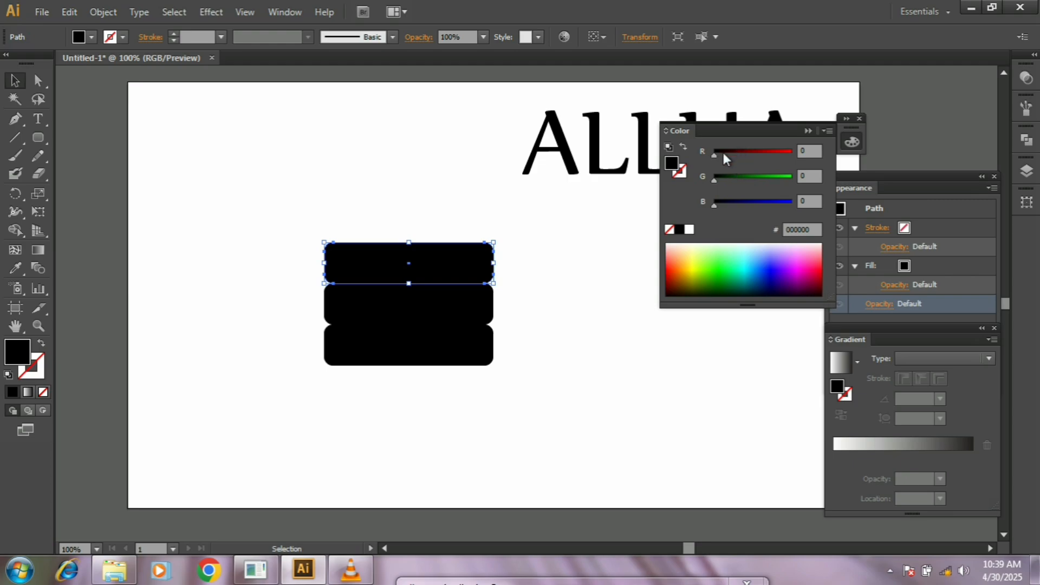
{"action": "left_click_drag", "start_coordinate": [723, 154], "coordinate": [739, 154]}
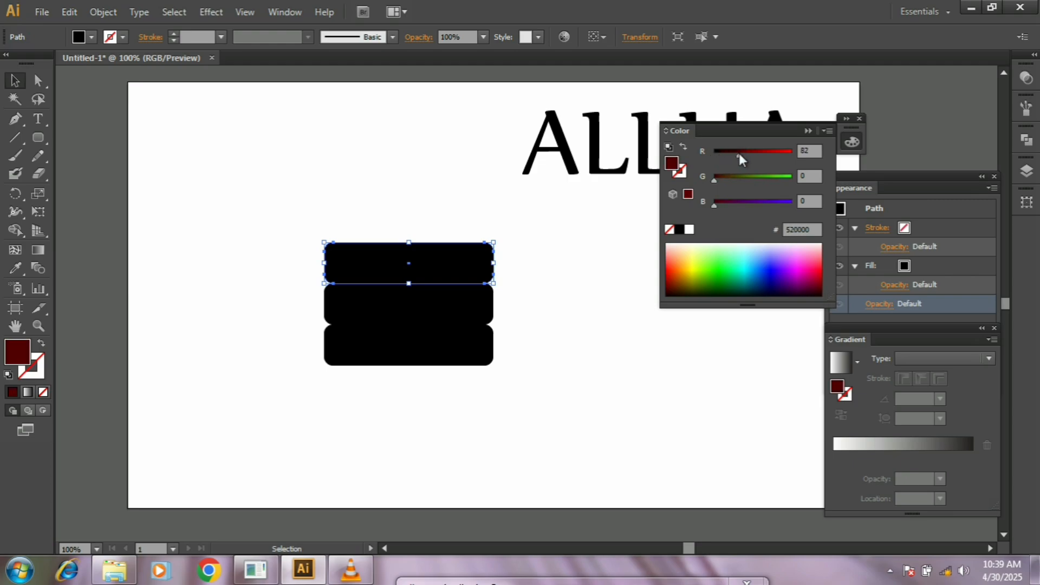
Step: Fill the middle bar with red BC0000 and the bottom bar with orange FF5300
{"action": "left_click", "coordinate": [447, 318]}
{"action": "left_click_drag", "start_coordinate": [716, 154], "coordinate": [774, 151]}
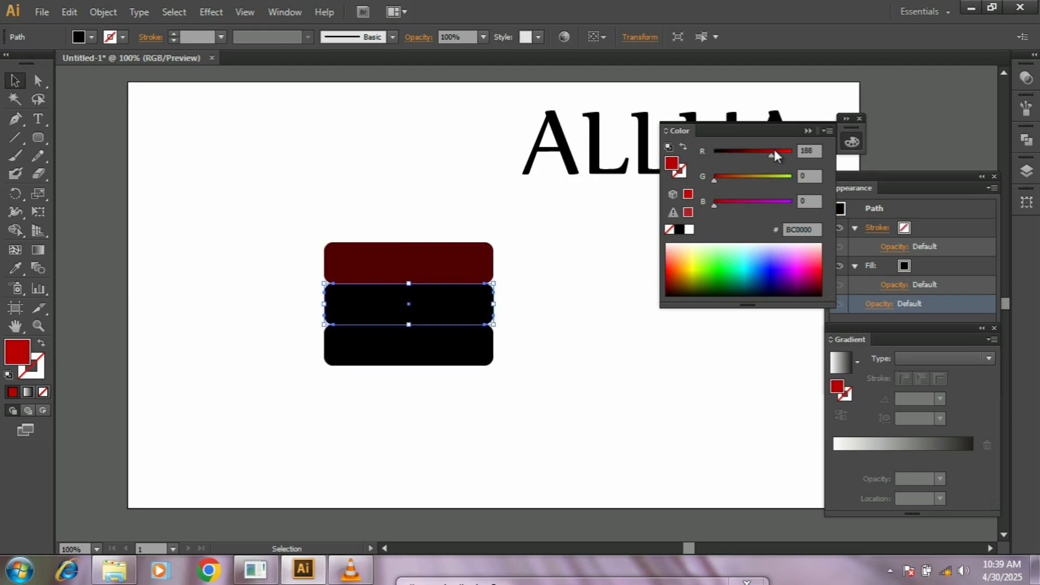
{"action": "left_click", "coordinate": [447, 357]}
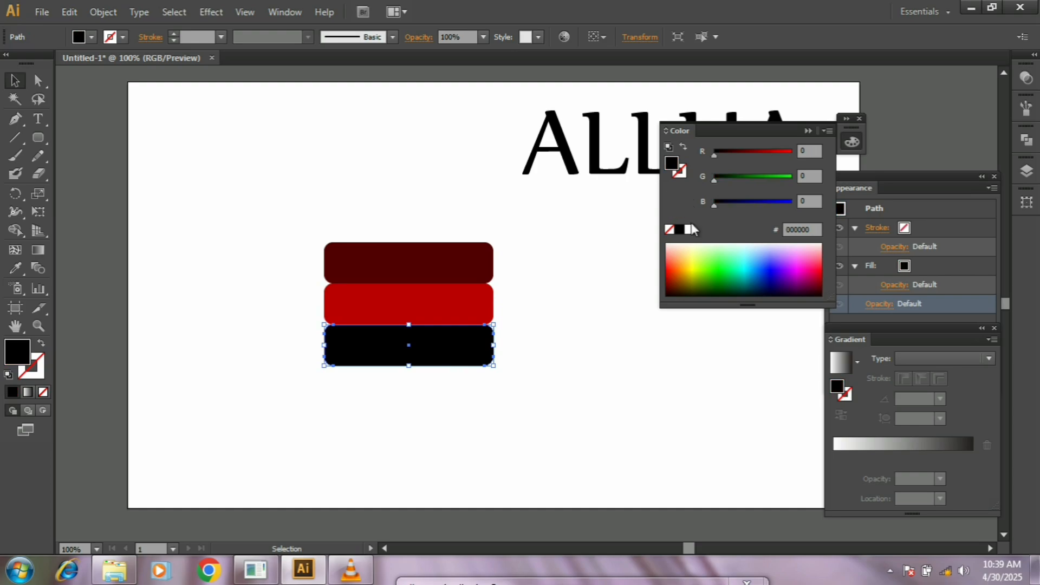
{"action": "left_click_drag", "start_coordinate": [729, 159], "coordinate": [804, 157]}
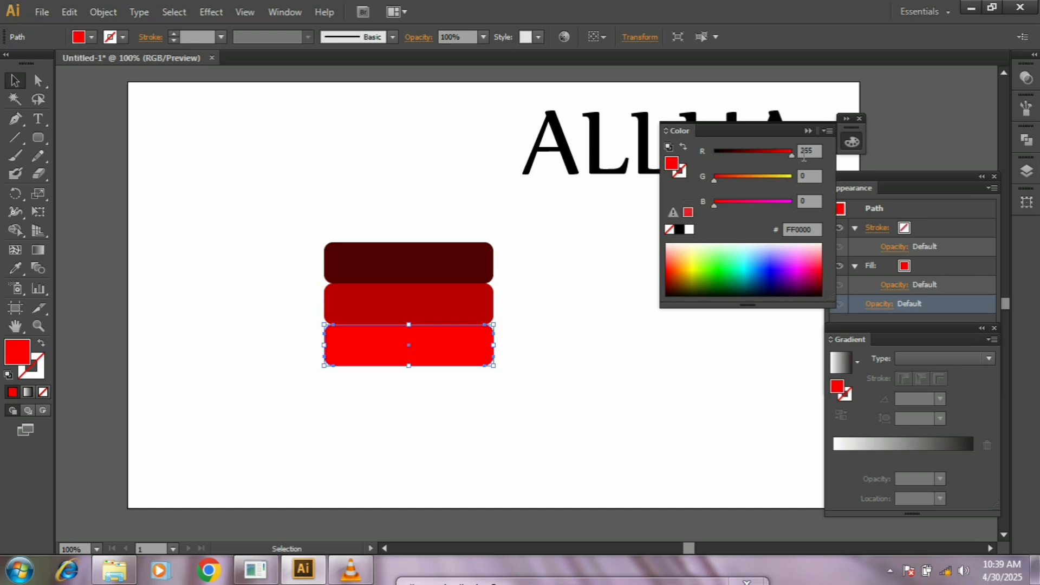
{"action": "left_click_drag", "start_coordinate": [716, 183], "coordinate": [743, 182]}
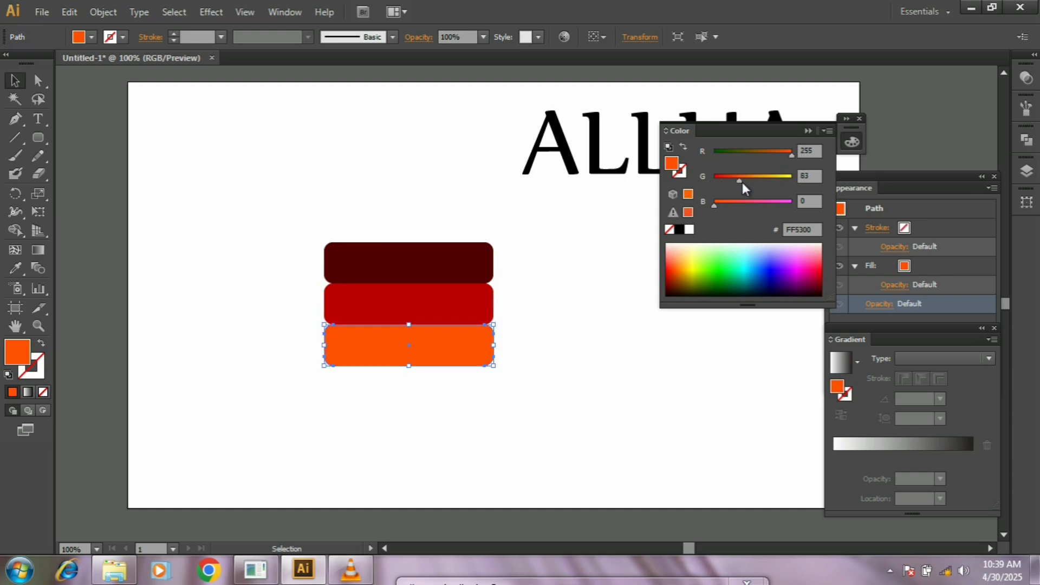
Step: Darken the middle bar's fill to 920000 and deselect it
{"action": "left_click", "coordinate": [482, 304]}
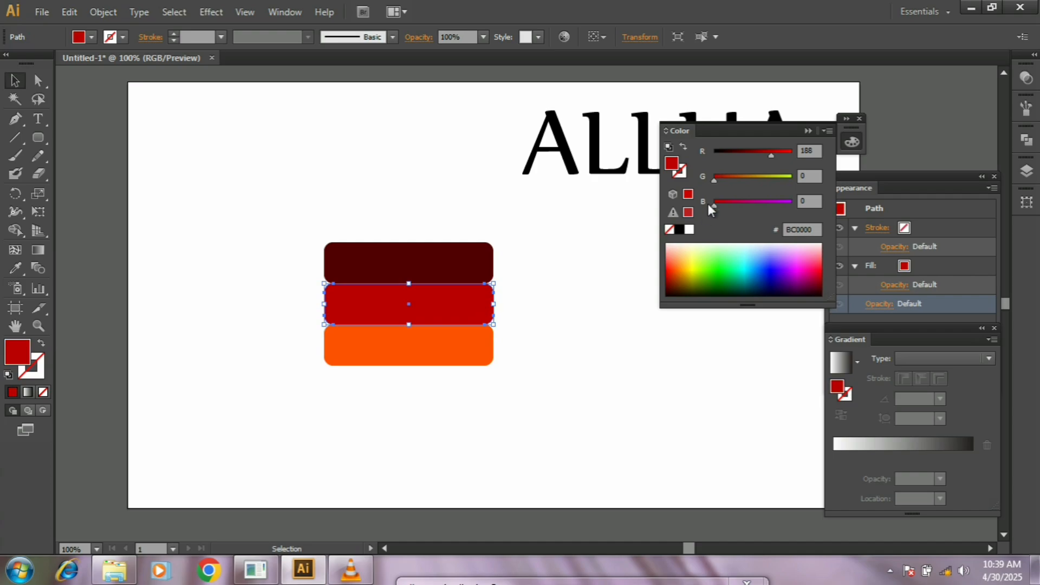
{"action": "left_click_drag", "start_coordinate": [770, 158], "coordinate": [931, 200]}
{"action": "left_click", "coordinate": [613, 242]}
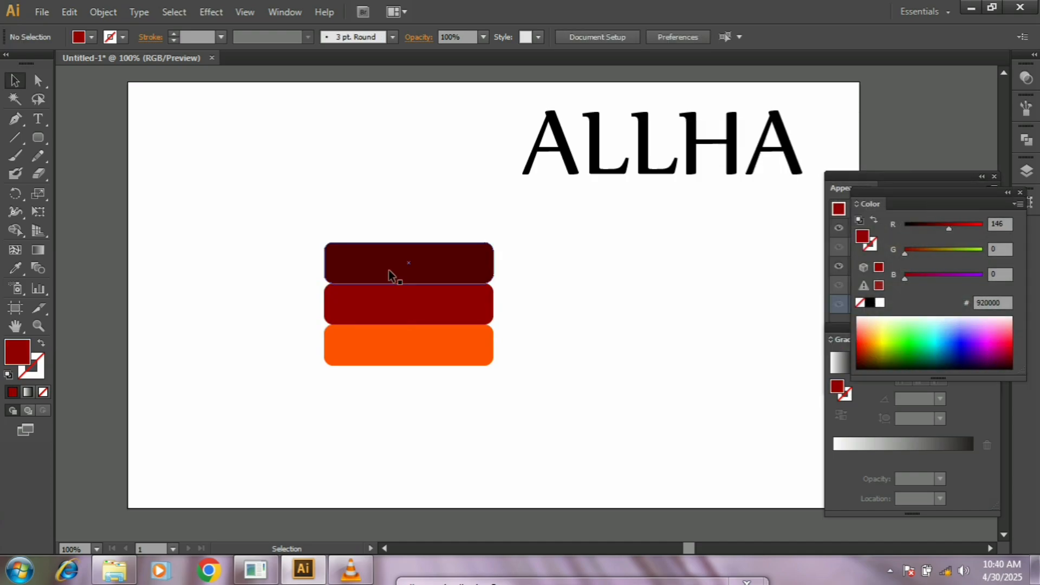
Step: Group the three coloured bars and shift the ALLHA text slightly down and to the left
{"action": "left_click_drag", "start_coordinate": [296, 233], "coordinate": [485, 372]}
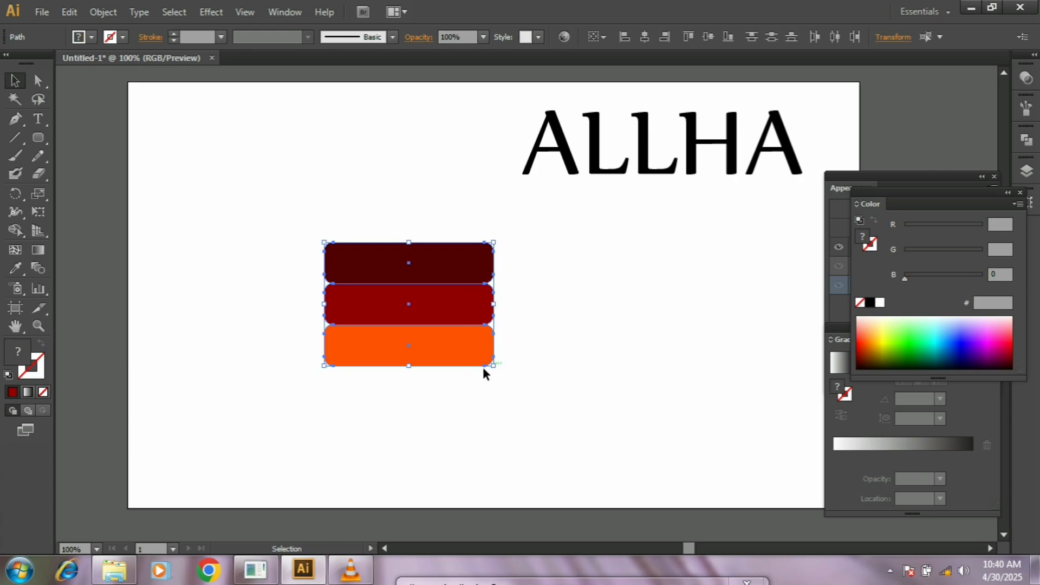
{"action": "right_click", "coordinate": [403, 283]}
{"action": "left_click", "coordinate": [456, 358]}
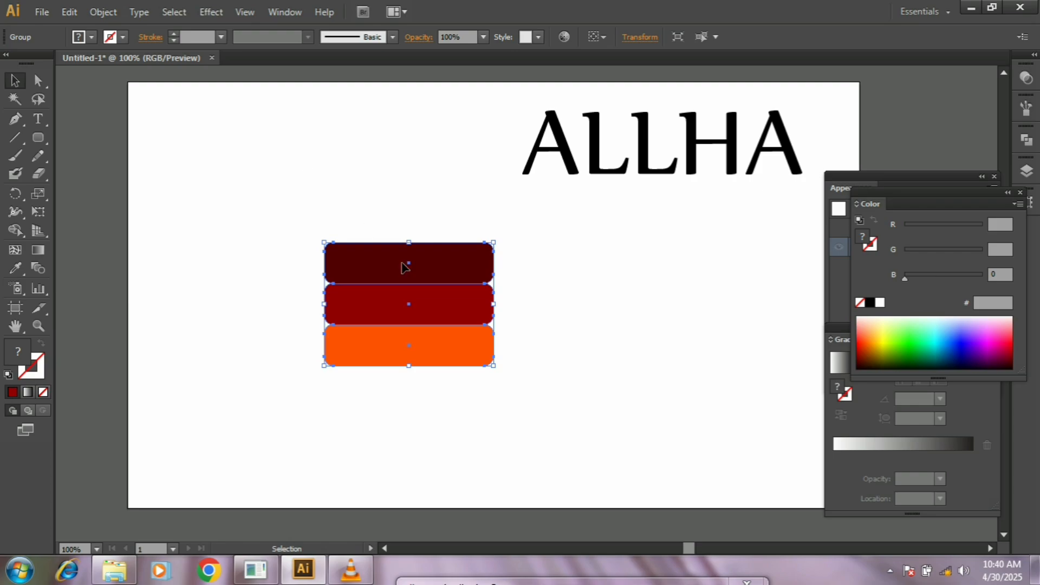
{"action": "left_click_drag", "start_coordinate": [681, 166], "coordinate": [632, 192]}
Step: Start a horizontal Wave warp effect on the grouped bars with a live preview
{"action": "left_click_drag", "start_coordinate": [278, 236], "coordinate": [509, 374]}
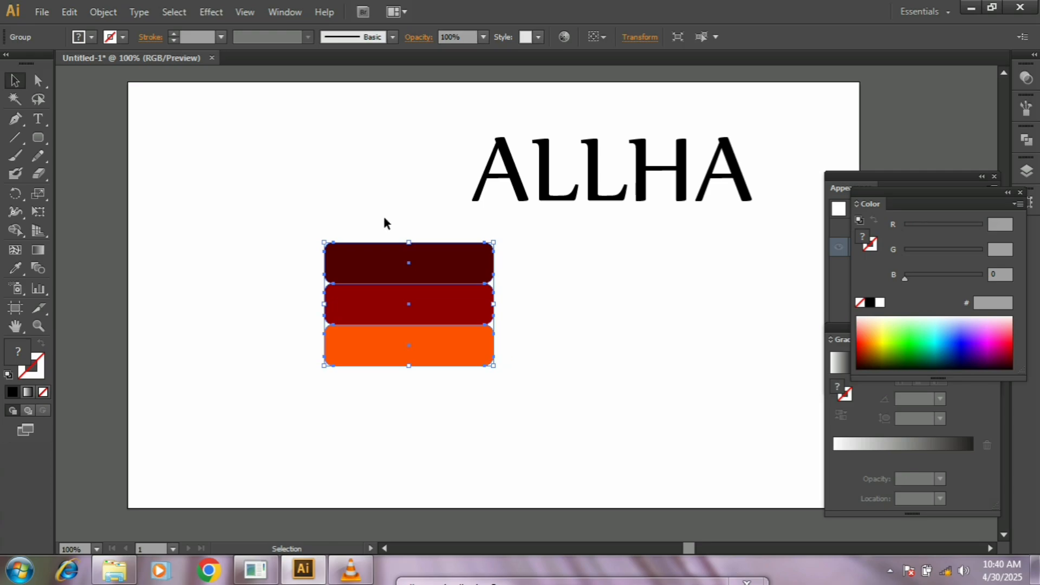
{"action": "left_click", "coordinate": [210, 11]}
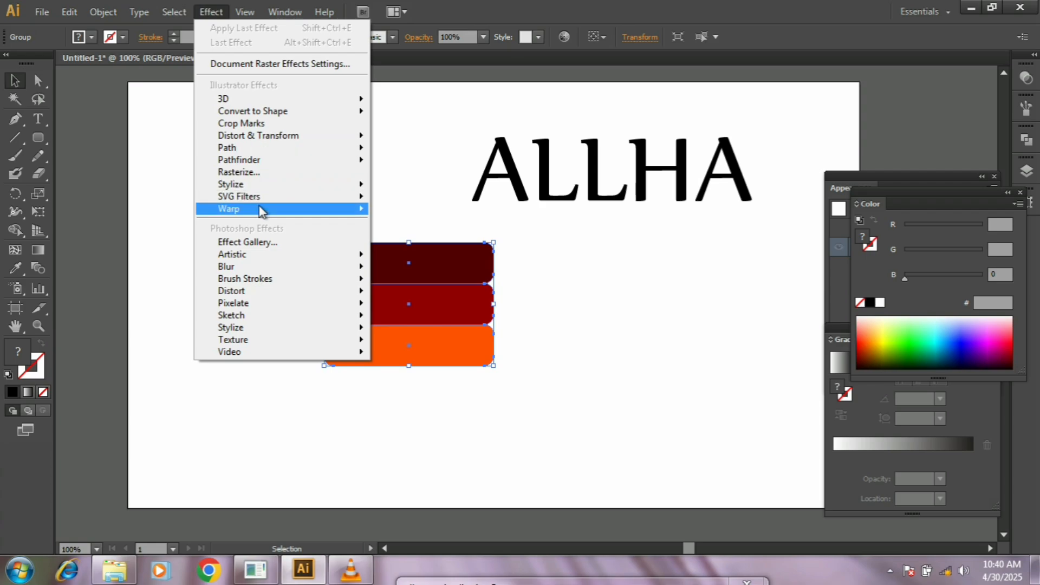
{"action": "mouse_move", "coordinate": [261, 213]}
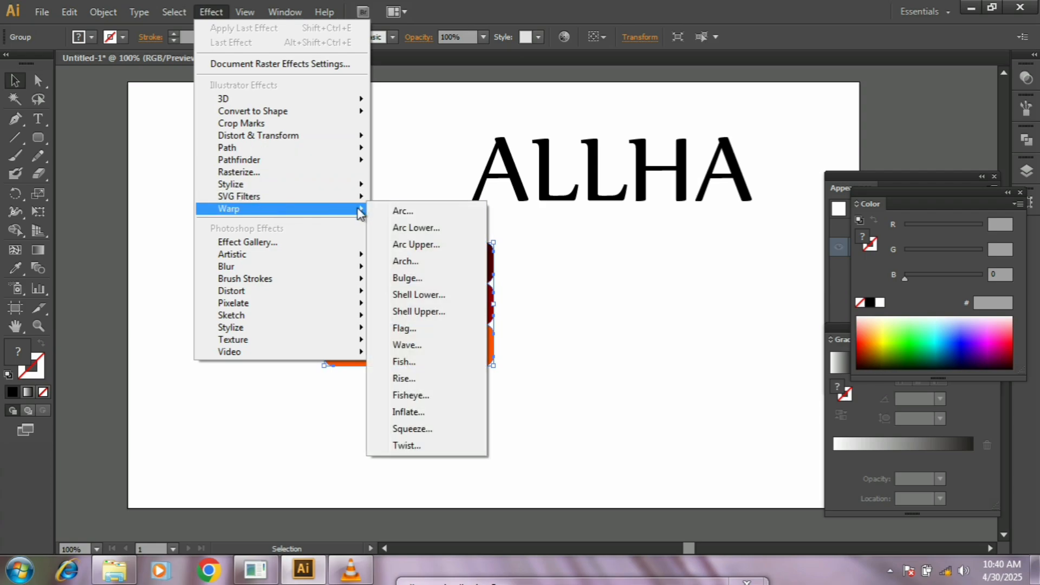
{"action": "left_click", "coordinate": [428, 345]}
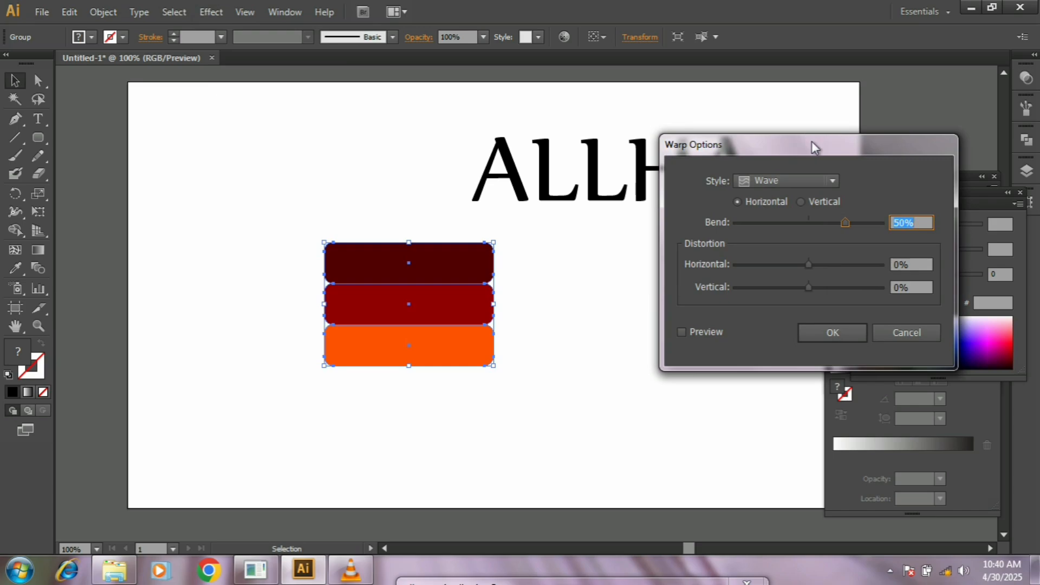
{"action": "left_click_drag", "start_coordinate": [811, 141], "coordinate": [824, 132]}
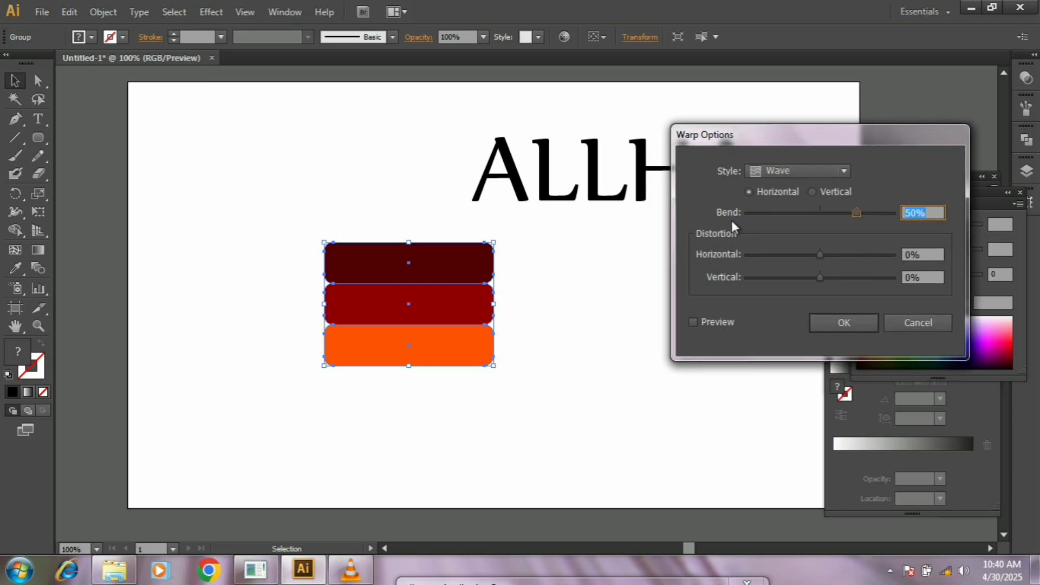
{"action": "left_click", "coordinate": [709, 322]}
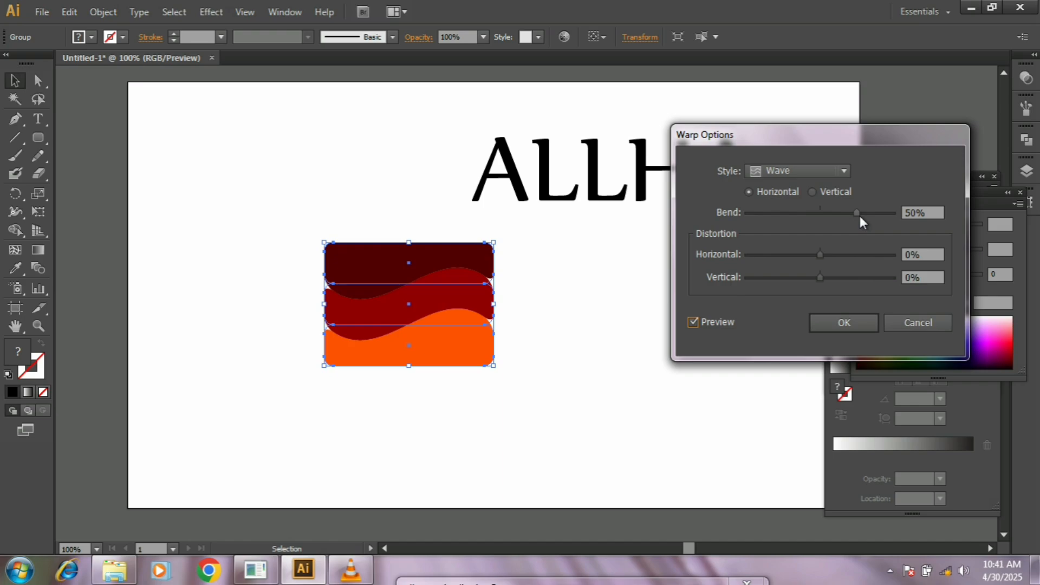
Step: Apply the Wave warp with a 29% bend and 0% horizontal distortion after trying negative values for both
{"action": "left_click_drag", "start_coordinate": [858, 213], "coordinate": [788, 218]}
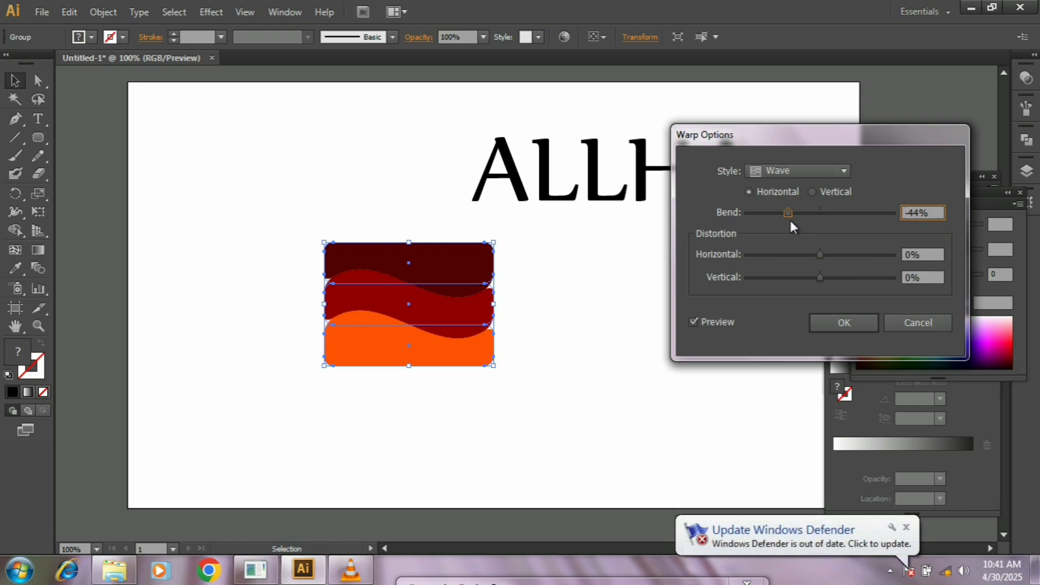
{"action": "left_click_drag", "start_coordinate": [788, 213], "coordinate": [840, 219]}
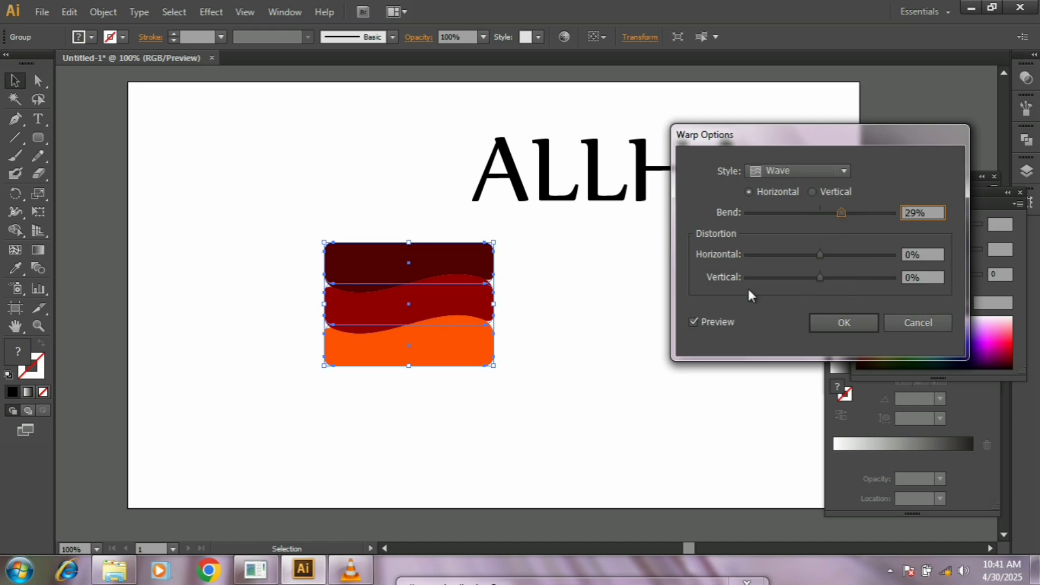
{"action": "left_click_drag", "start_coordinate": [819, 256], "coordinate": [772, 257]}
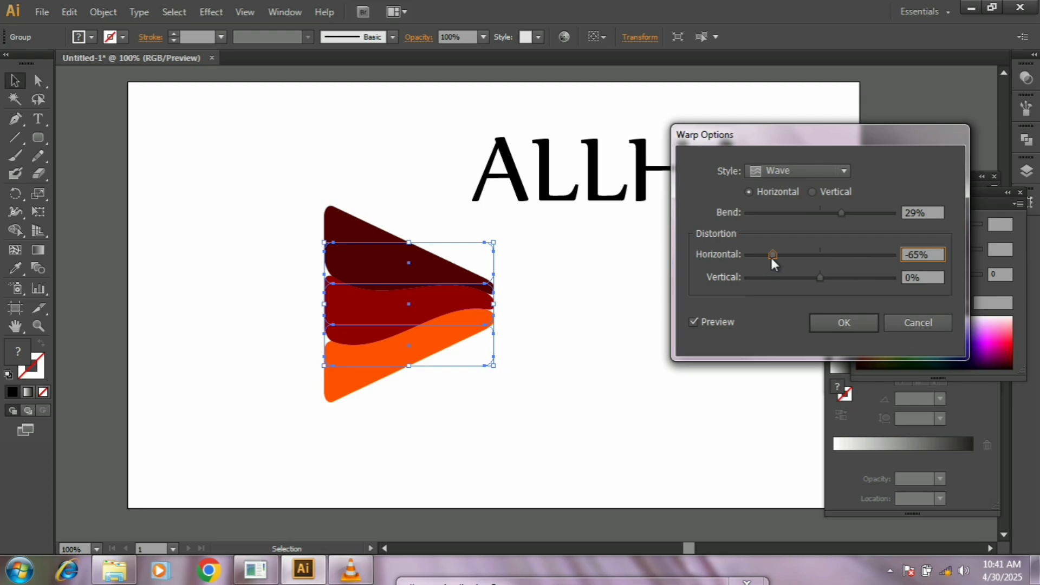
{"action": "left_click_drag", "start_coordinate": [772, 258], "coordinate": [818, 258]}
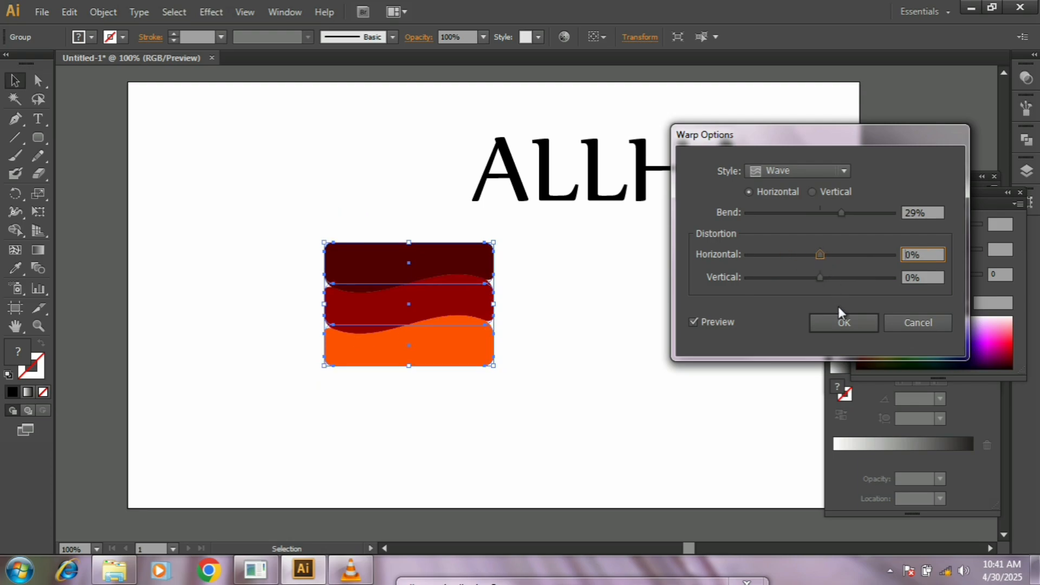
{"action": "left_click", "coordinate": [844, 324]}
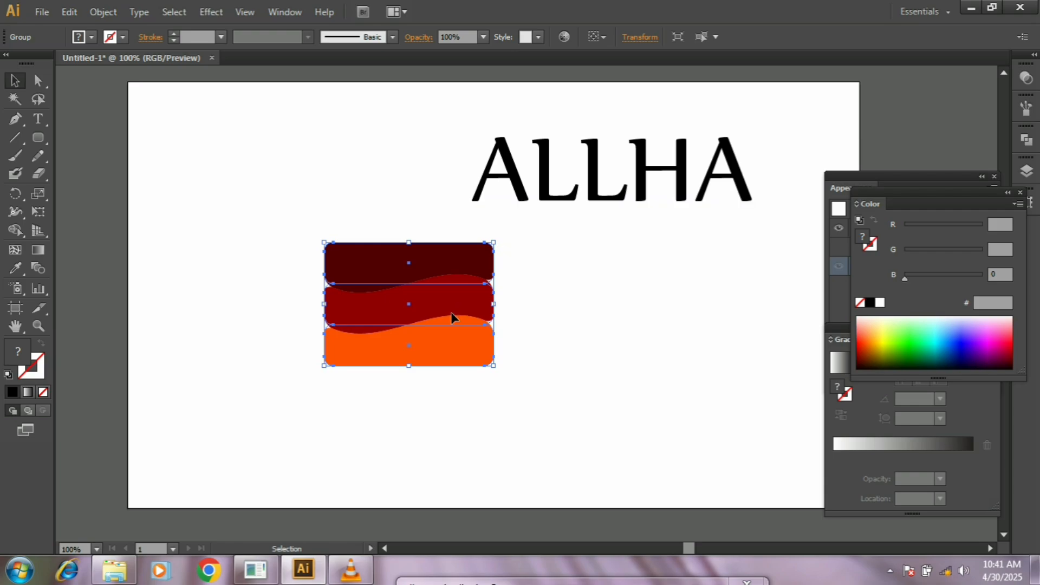
Step: Widen the warped bars to about double from their centre and place the ALLHA text in front, enlarged to about 170 pt
{"action": "left_click_drag", "start_coordinate": [494, 304], "coordinate": [590, 309]}
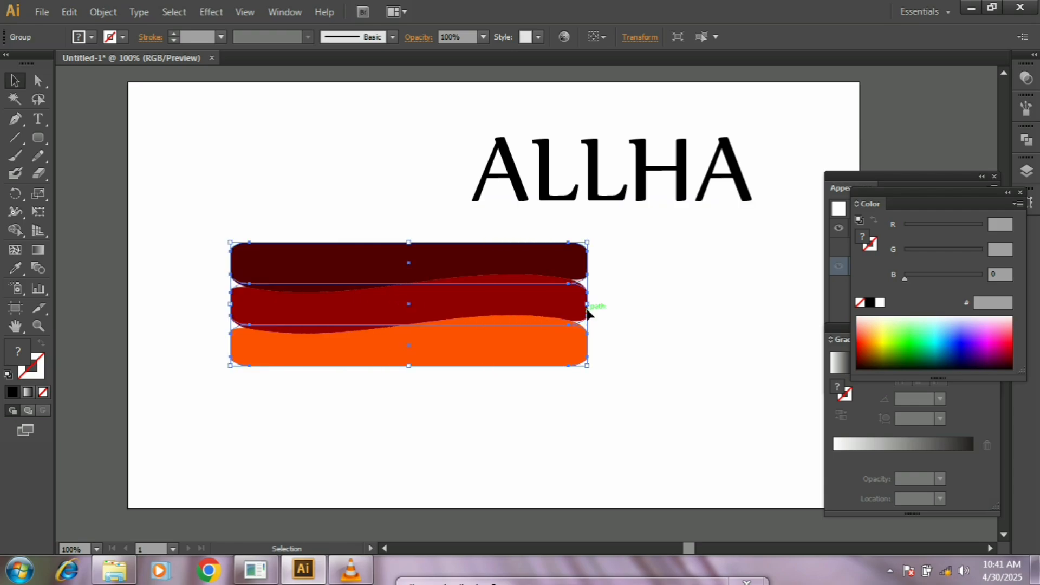
{"action": "left_click_drag", "start_coordinate": [592, 203], "coordinate": [441, 307]}
{"action": "right_click", "coordinate": [447, 309]}
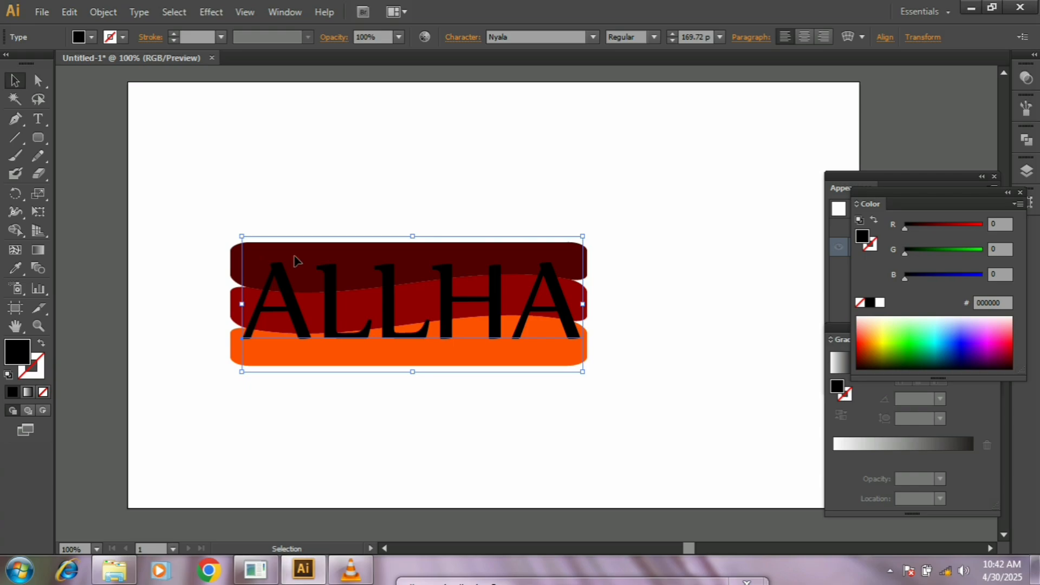
Step: Make a clipping mask from the ALLHA text over the warped bars and enlarge the result to about 635 by 253 px
{"action": "left_click_drag", "start_coordinate": [221, 230], "coordinate": [620, 395]}
{"action": "right_click", "coordinate": [465, 301]}
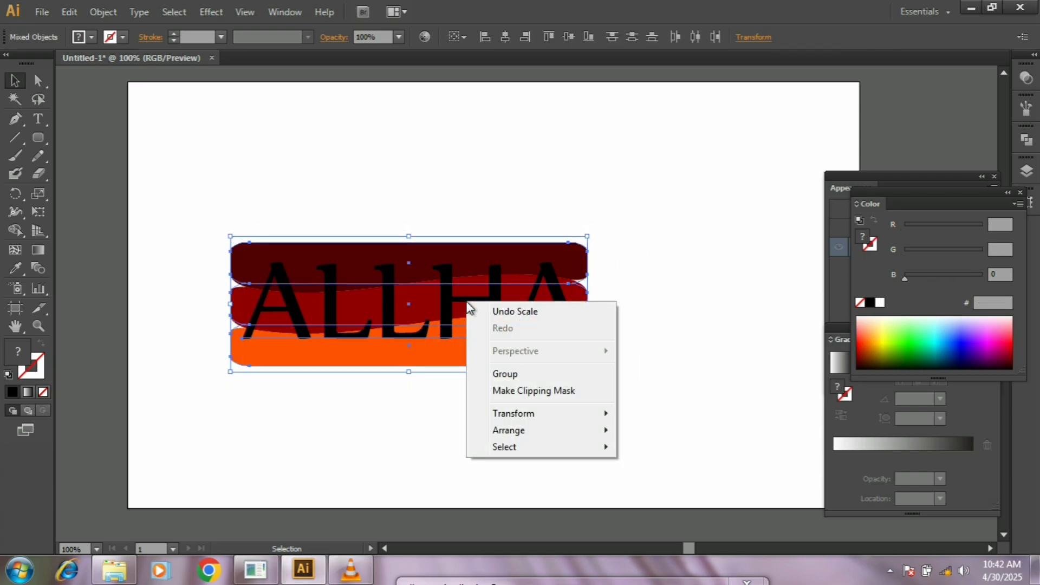
{"action": "left_click", "coordinate": [528, 392]}
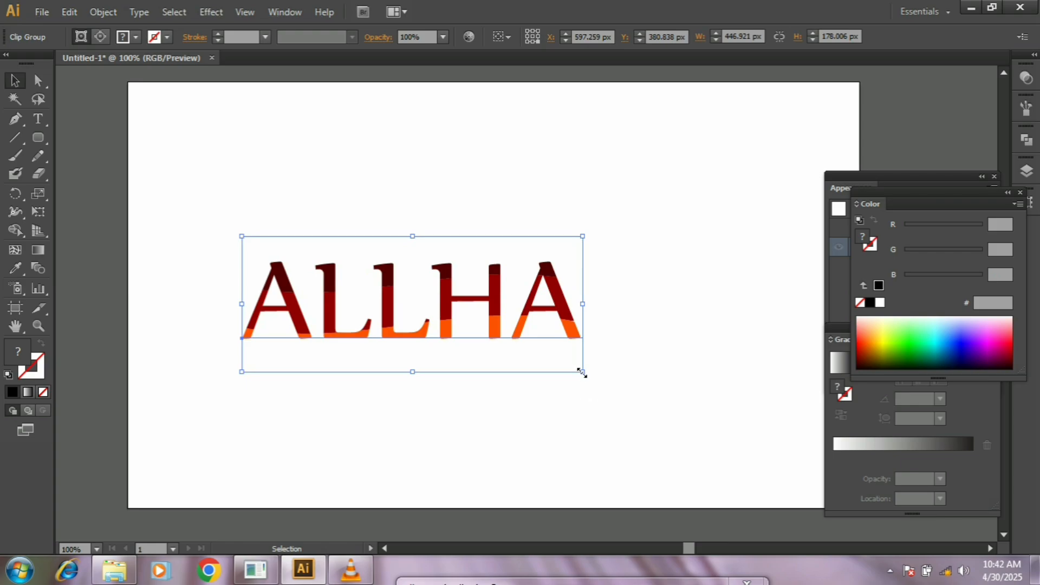
{"action": "left_click_drag", "start_coordinate": [581, 372], "coordinate": [655, 403]}
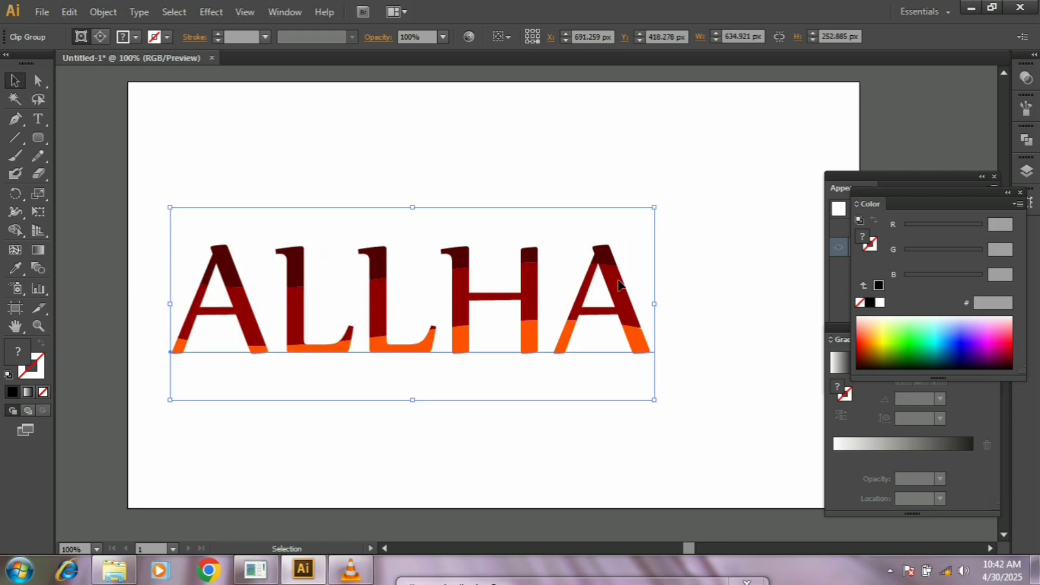
Step: Delete the clipped ALLHA artwork from the artboard
{"action": "left_click_drag", "start_coordinate": [537, 294], "coordinate": [562, 275]}
{"action": "left_click", "coordinate": [554, 416]}
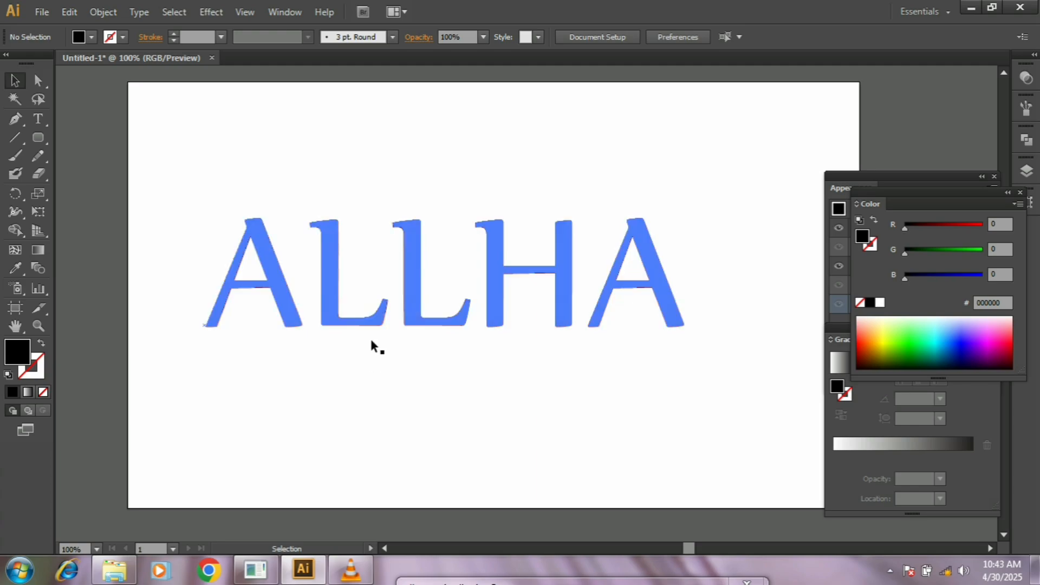
{"action": "left_click", "coordinate": [343, 319]}
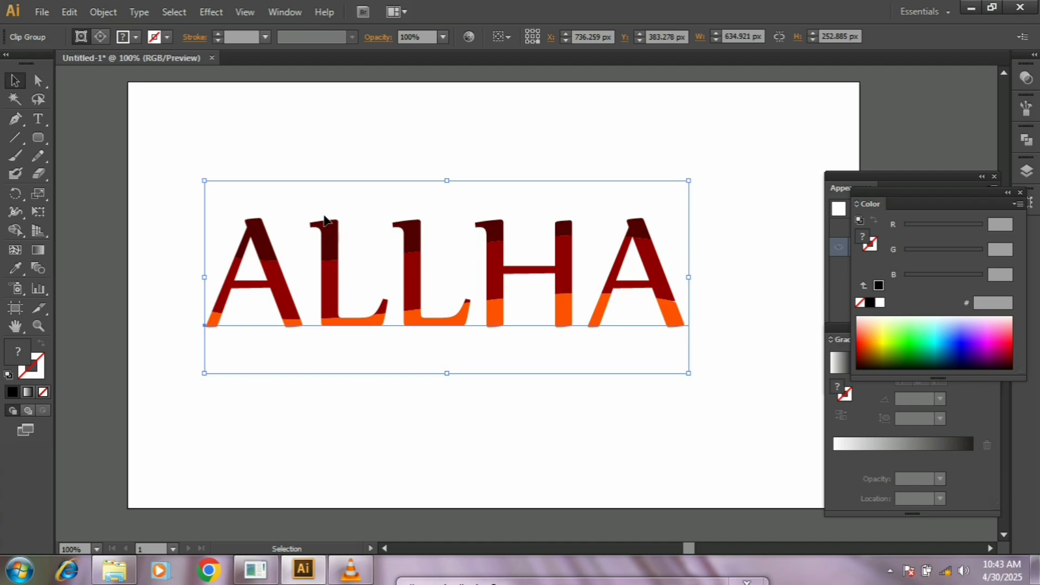
{"action": "key", "text": "Delete"}
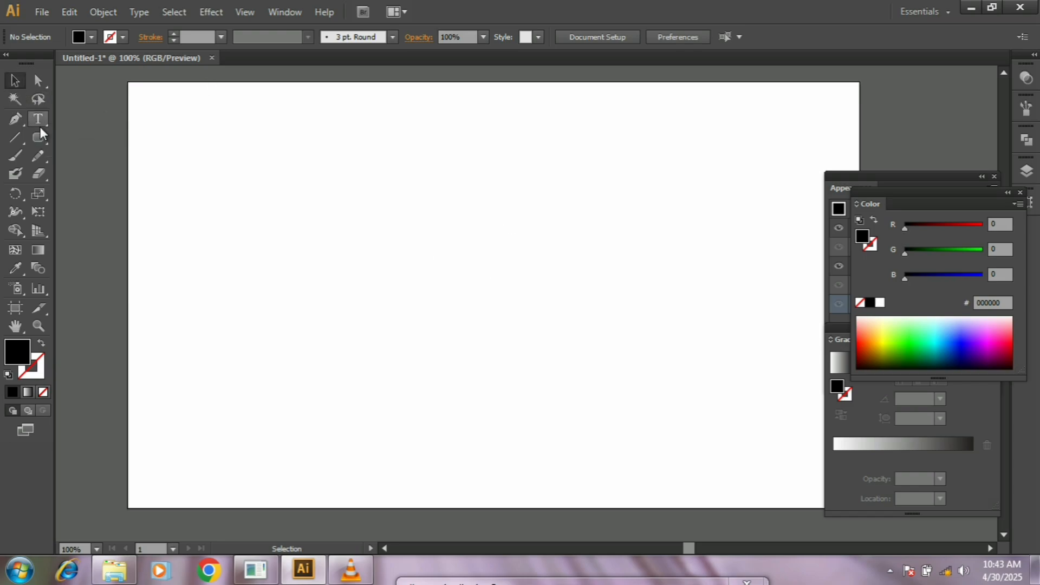
Step: Add a text letter D, enlarge it to about 282 pt and place it near the middle of the artboard
{"action": "left_click", "coordinate": [39, 118]}
{"action": "left_click", "coordinate": [491, 213]}
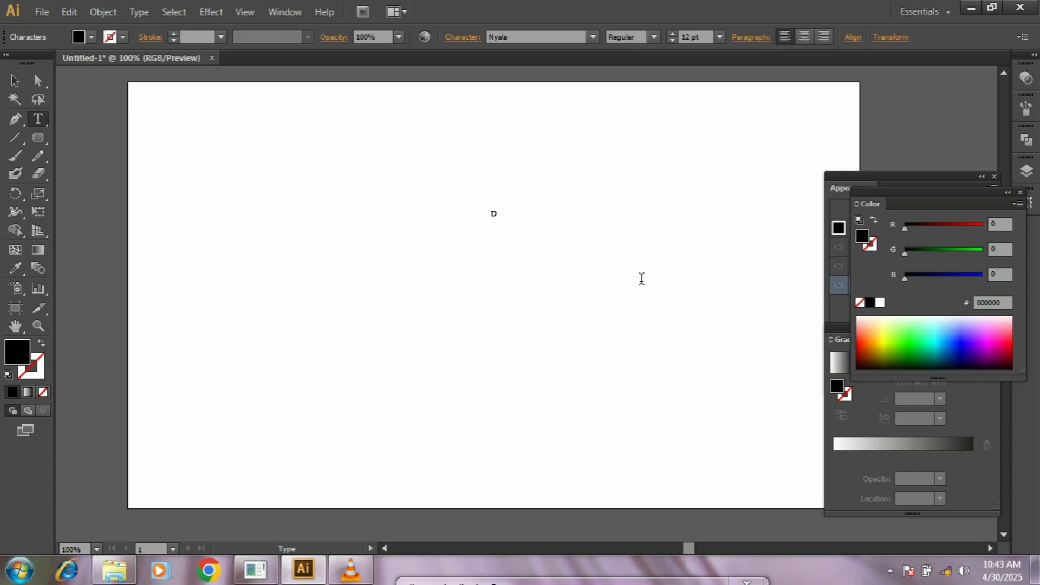
{"action": "left_click", "coordinate": [15, 80]}
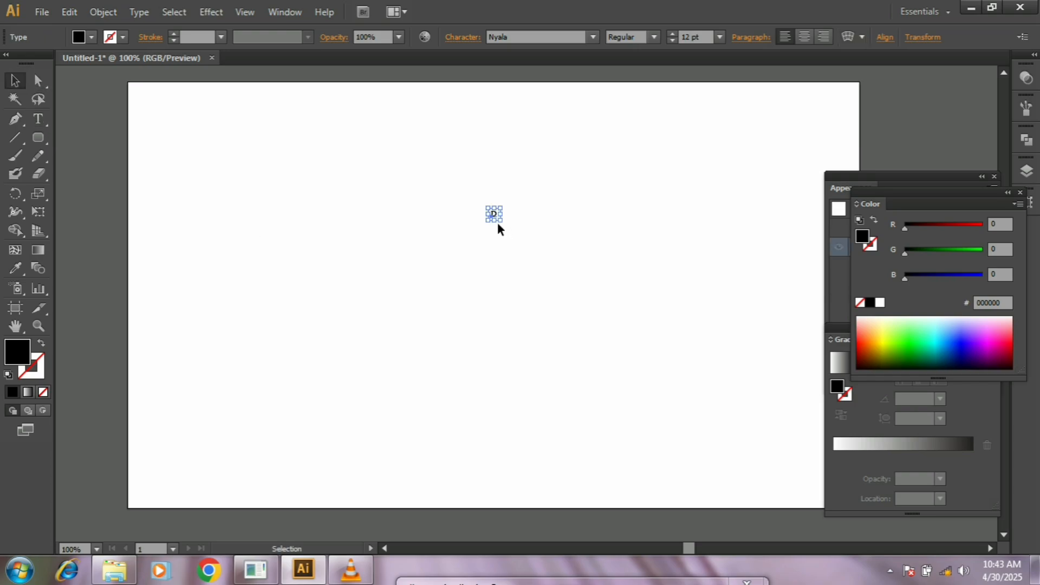
{"action": "left_click_drag", "start_coordinate": [501, 221], "coordinate": [672, 338]}
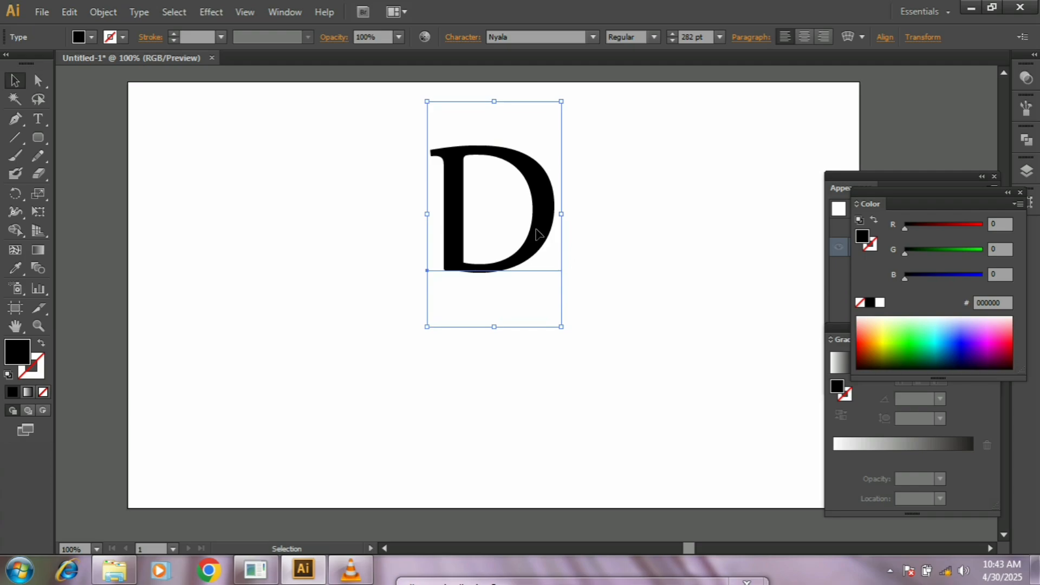
{"action": "left_click_drag", "start_coordinate": [538, 234], "coordinate": [537, 311]}
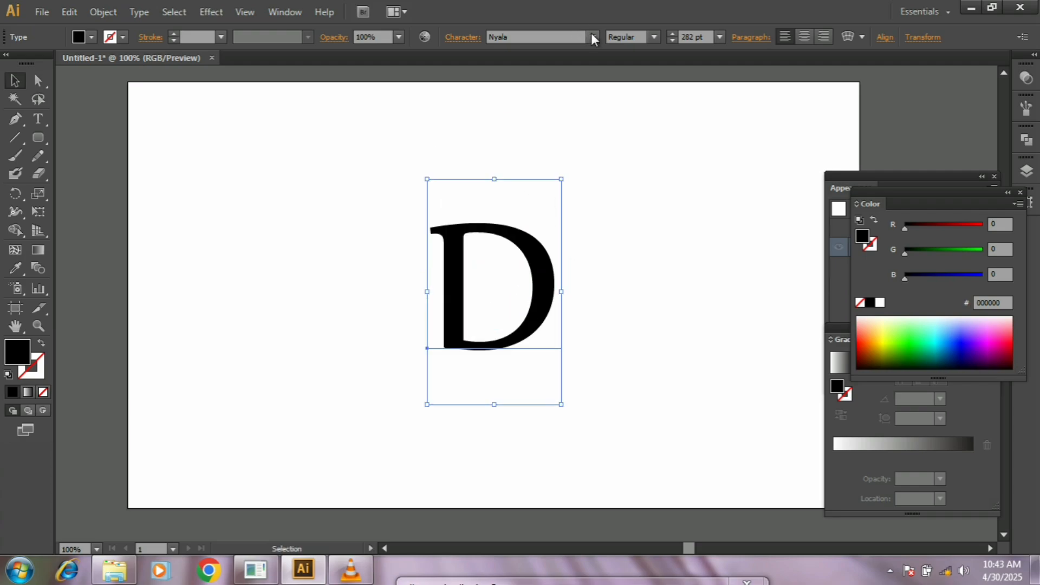
Step: Change the font of the letter D to Arial after trying Aparajita
{"action": "left_click", "coordinate": [593, 36]}
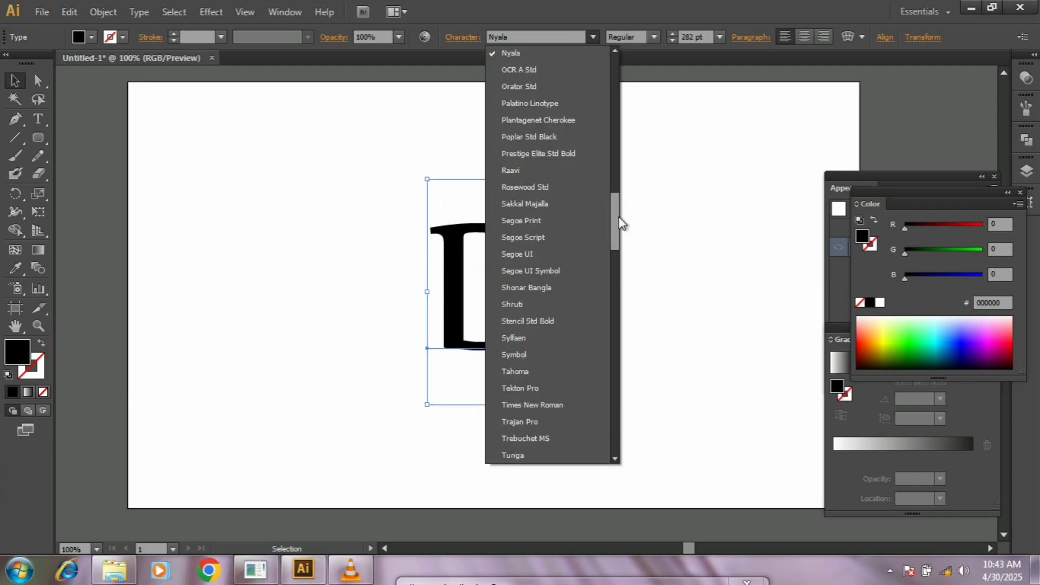
{"action": "left_click_drag", "start_coordinate": [622, 223], "coordinate": [610, 67]}
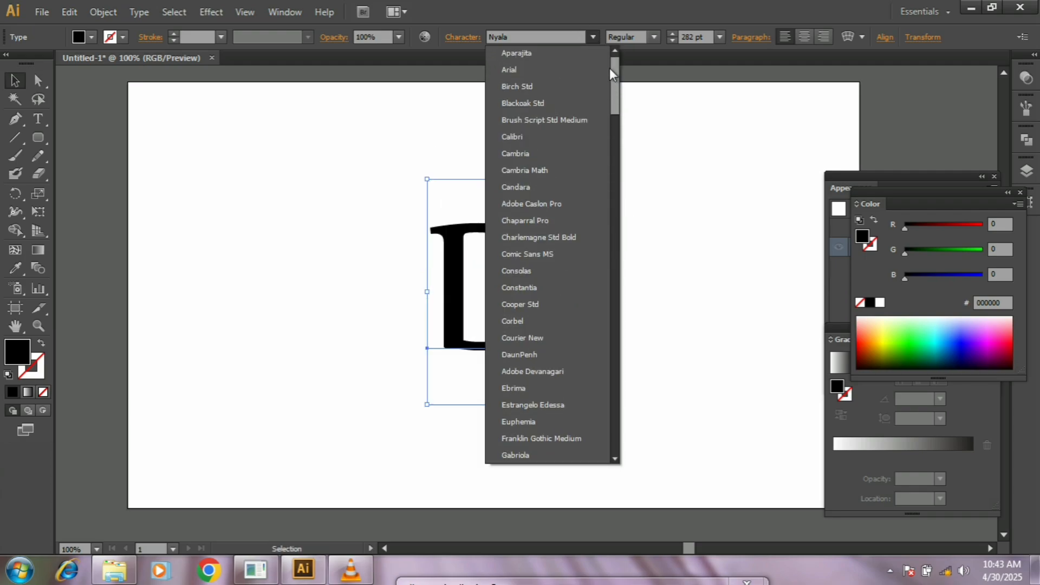
{"action": "left_click", "coordinate": [541, 54]}
{"action": "left_click", "coordinate": [594, 37]}
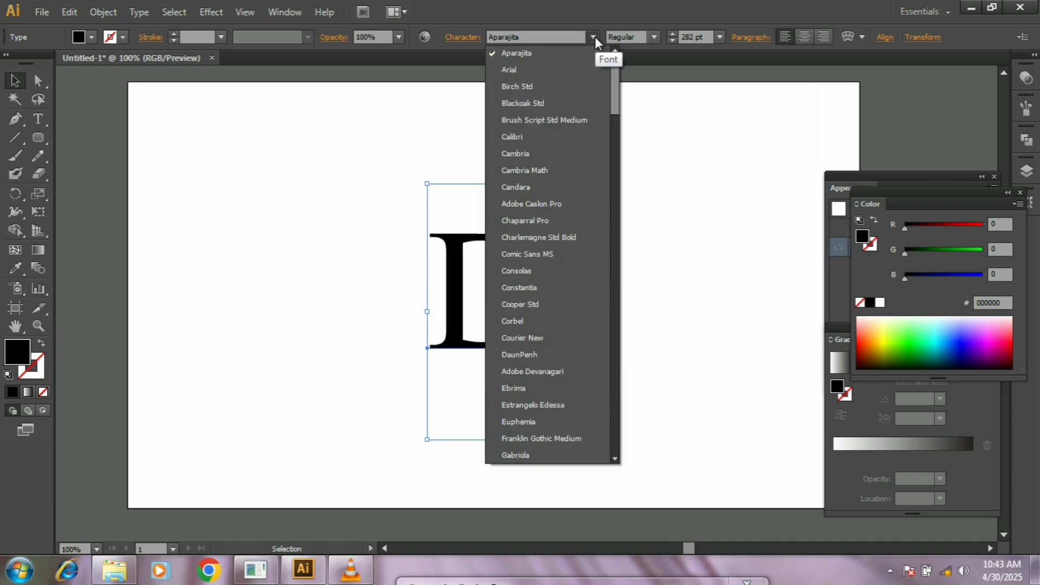
{"action": "left_click", "coordinate": [576, 71]}
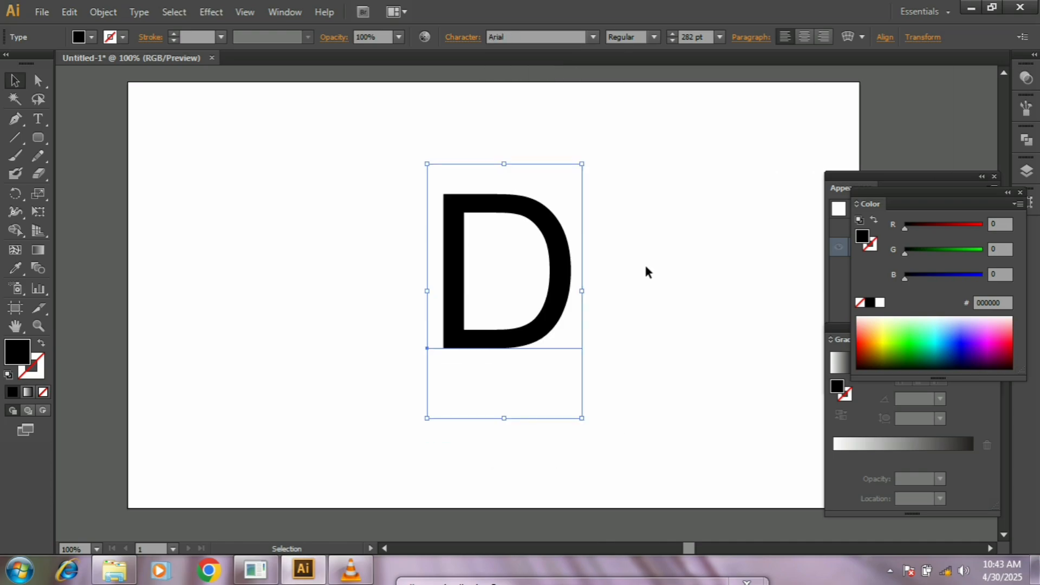
Step: Convert the letter D to outlines and deselect it
{"action": "left_click", "coordinate": [654, 293]}
{"action": "left_click", "coordinate": [555, 292]}
{"action": "right_click", "coordinate": [558, 295]}
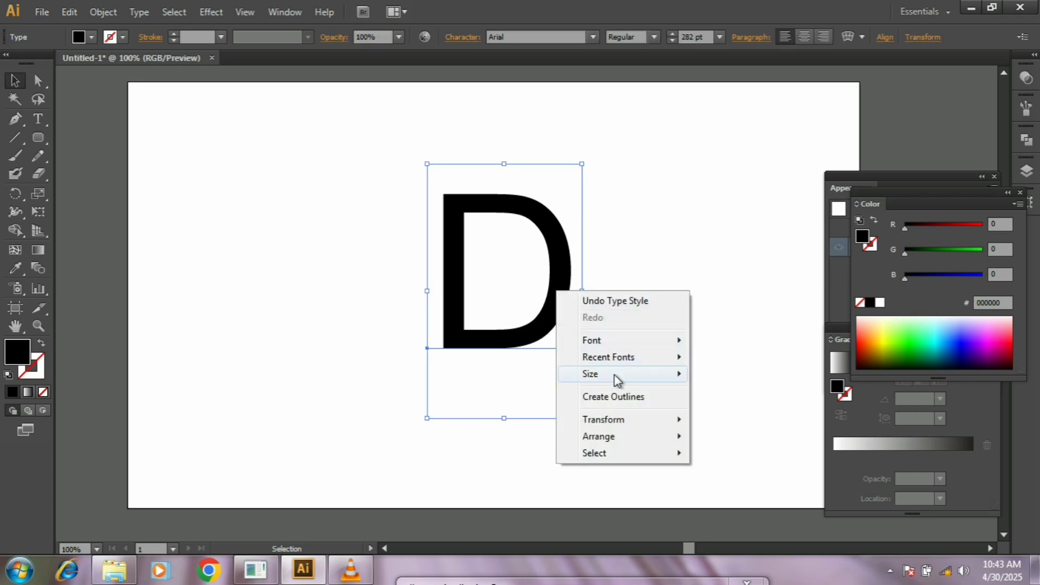
{"action": "left_click", "coordinate": [620, 400]}
{"action": "left_click", "coordinate": [621, 262]}
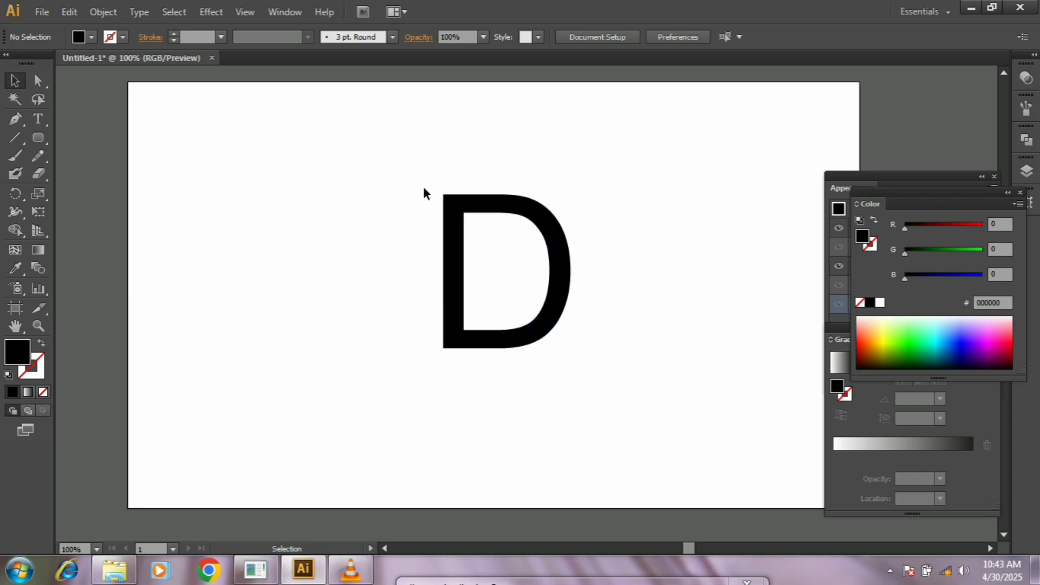
Step: Widen the D's stem by moving its two outer left corner anchors about 67 px outward
{"action": "left_click_drag", "start_coordinate": [424, 193], "coordinate": [573, 355]}
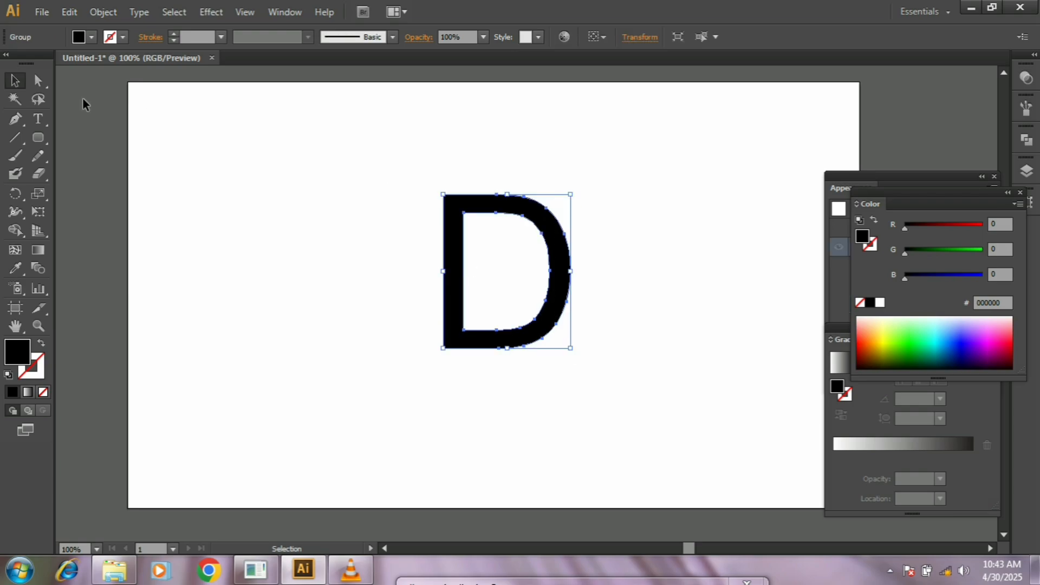
{"action": "left_click", "coordinate": [38, 80]}
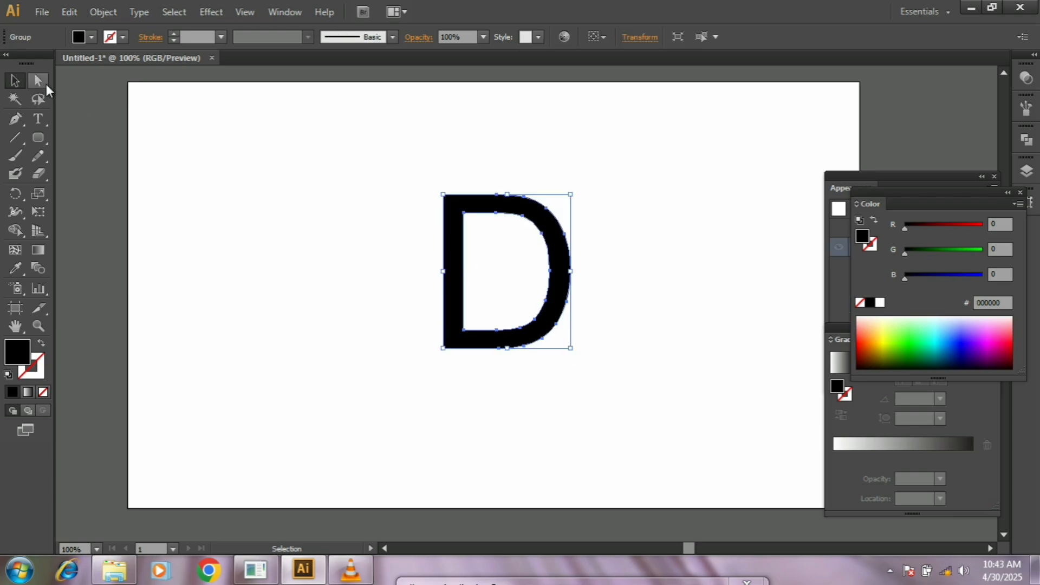
{"action": "left_click", "coordinate": [409, 166]}
{"action": "left_click", "coordinate": [444, 194]}
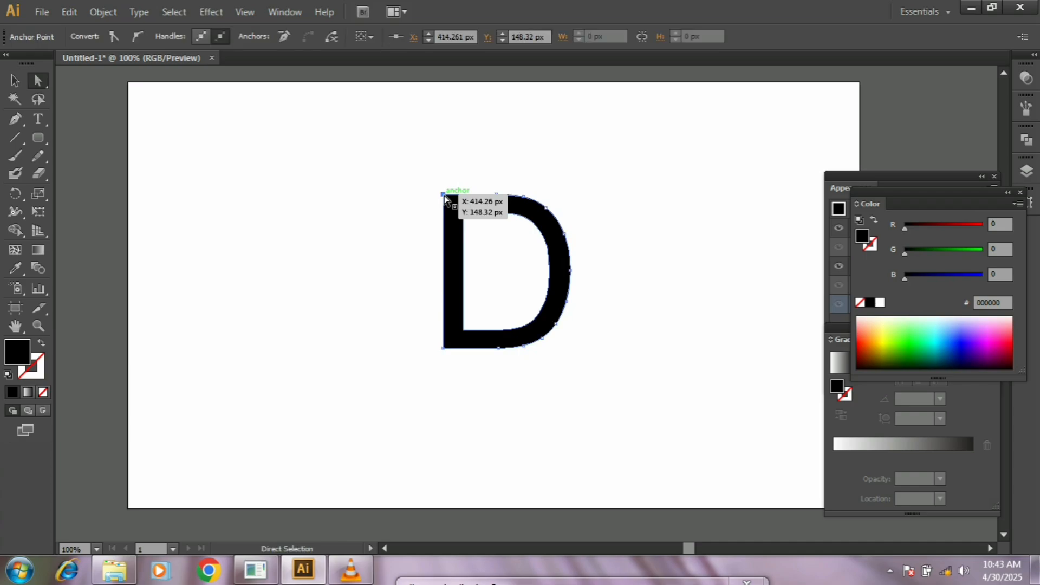
{"action": "left_click", "coordinate": [443, 348], "text": "shift"}
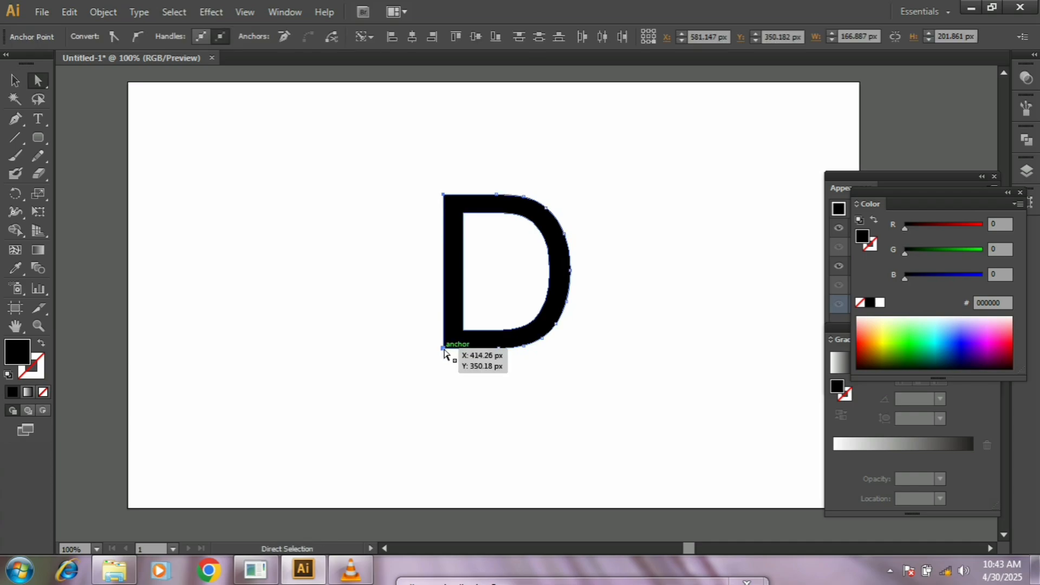
{"action": "left_click_drag", "start_coordinate": [443, 349], "coordinate": [391, 355]}
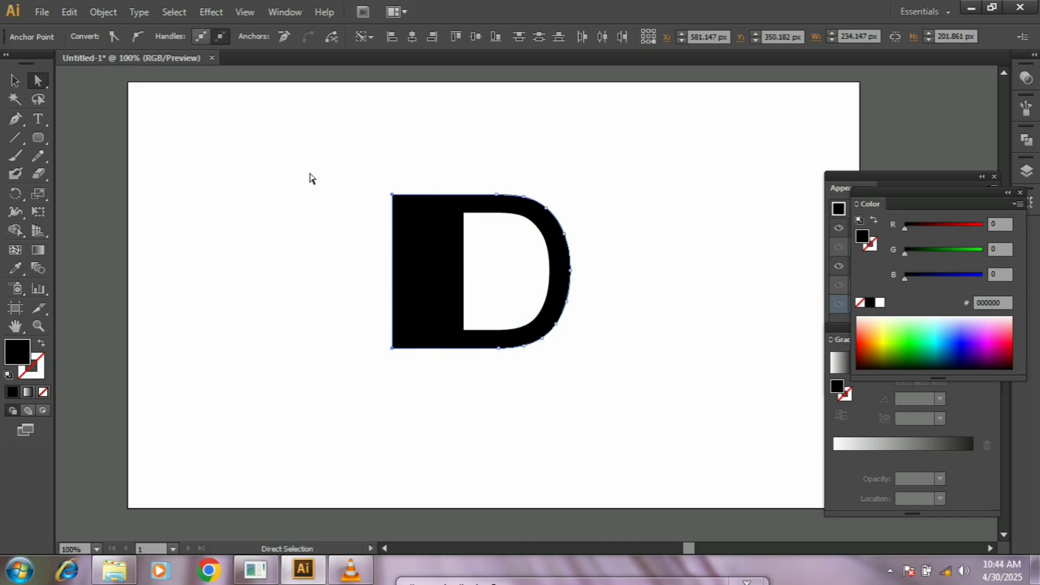
{"action": "mouse_move", "coordinate": [311, 178]}
{"action": "left_mouse_down"}
{"action": "mouse_move", "coordinate": [424, 311]}
{"action": "mouse_move", "coordinate": [611, 385]}
{"action": "left_mouse_up"}
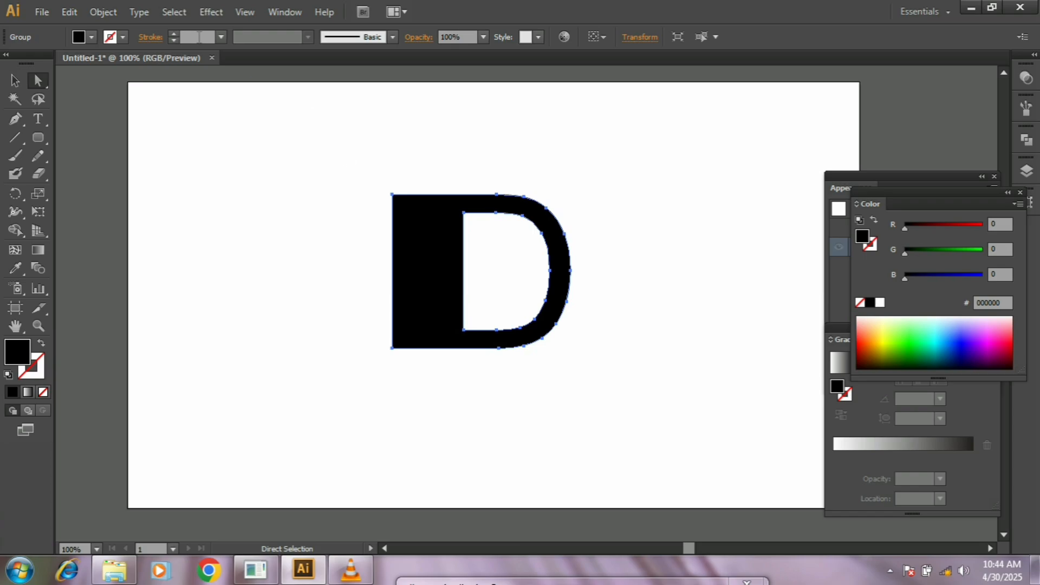
{"action": "left_click", "coordinate": [222, 13]}
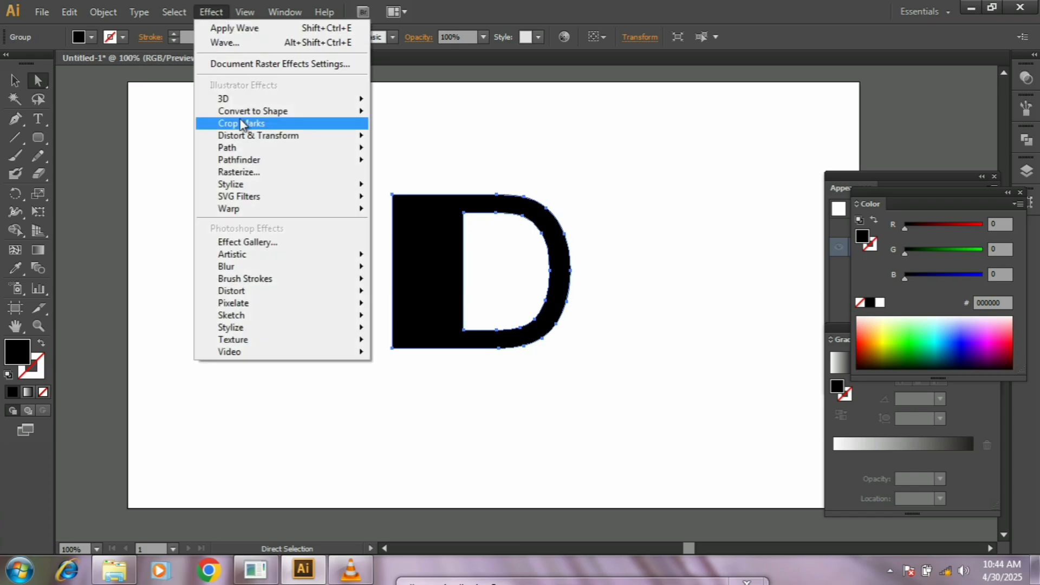
{"action": "mouse_move", "coordinate": [264, 303]}
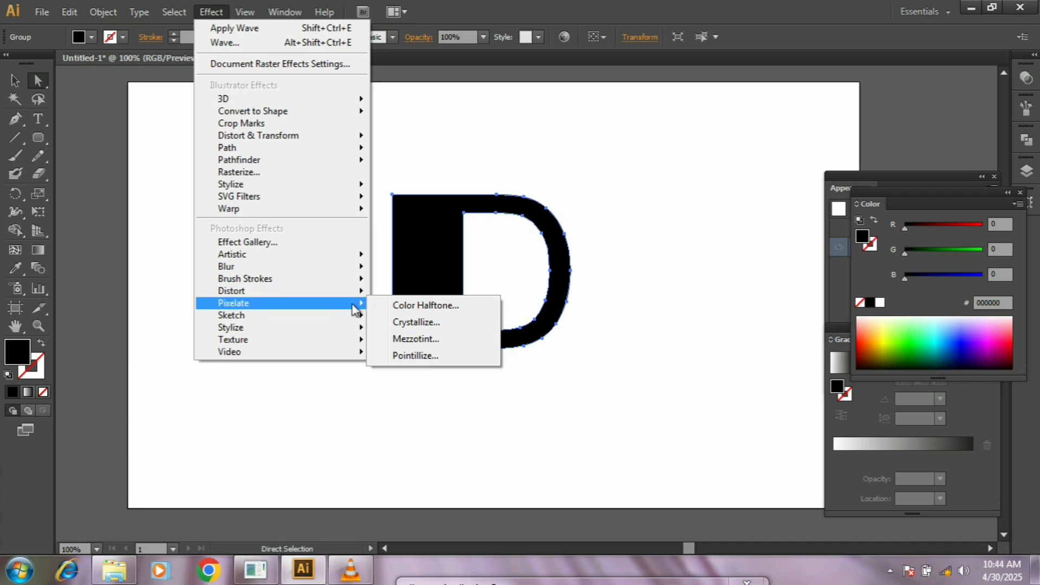
{"action": "left_click", "coordinate": [441, 340]}
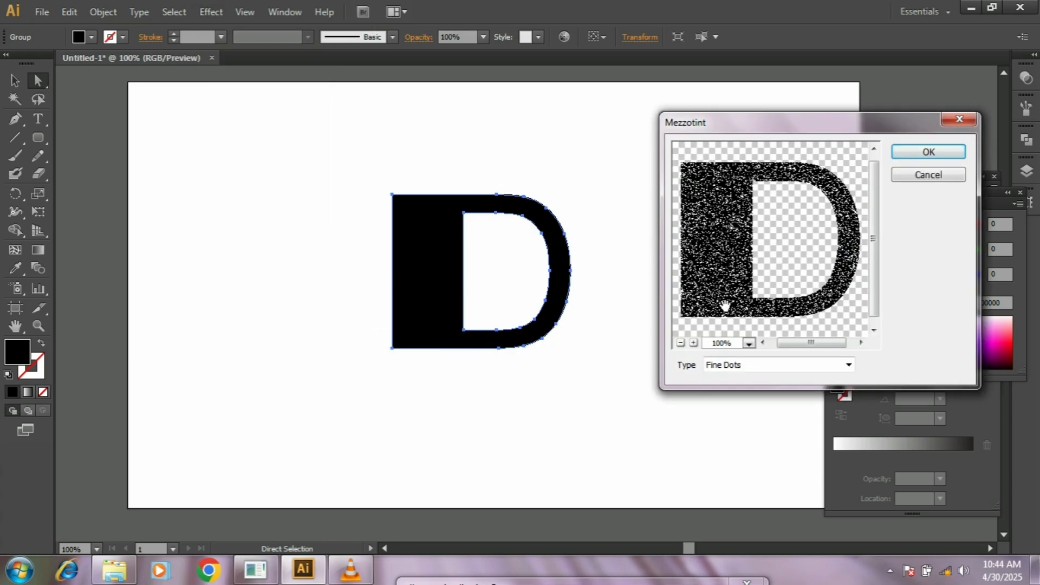
{"action": "left_click_drag", "start_coordinate": [834, 133], "coordinate": [834, 121]}
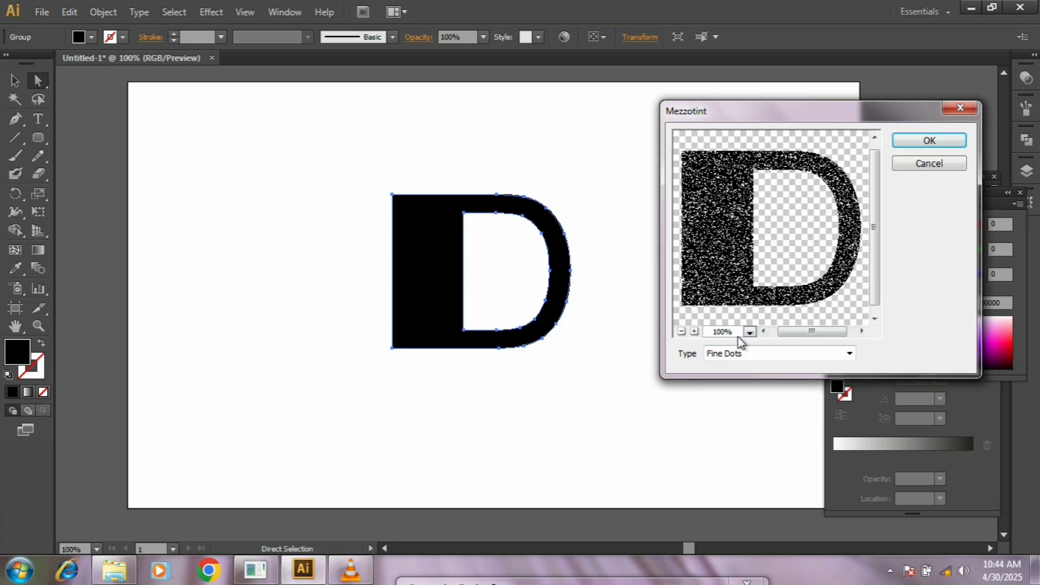
{"action": "left_click", "coordinate": [681, 332]}
{"action": "left_click", "coordinate": [681, 332]}
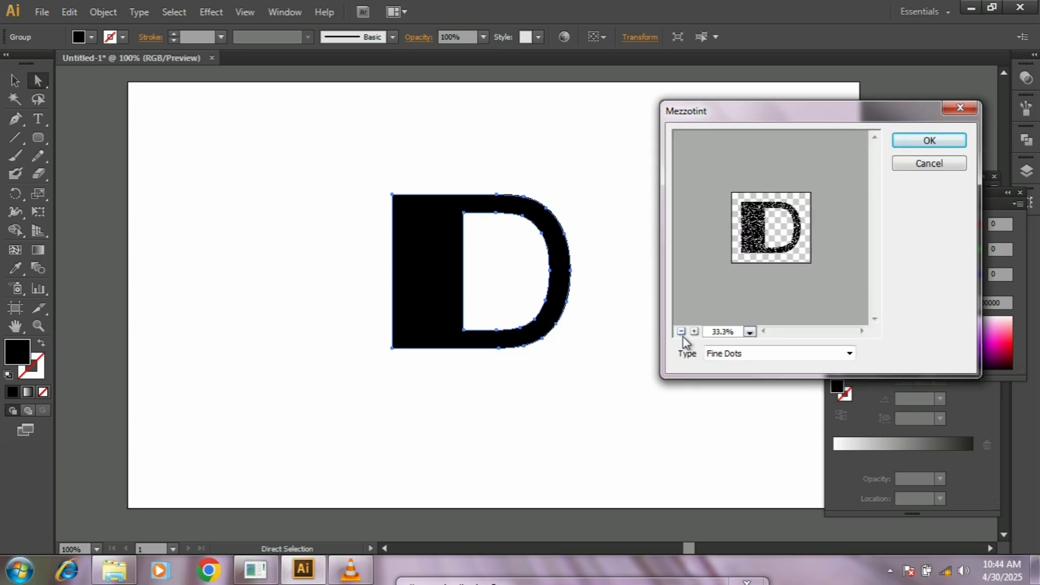
{"action": "left_click", "coordinate": [766, 264]}
{"action": "left_click", "coordinate": [849, 353]}
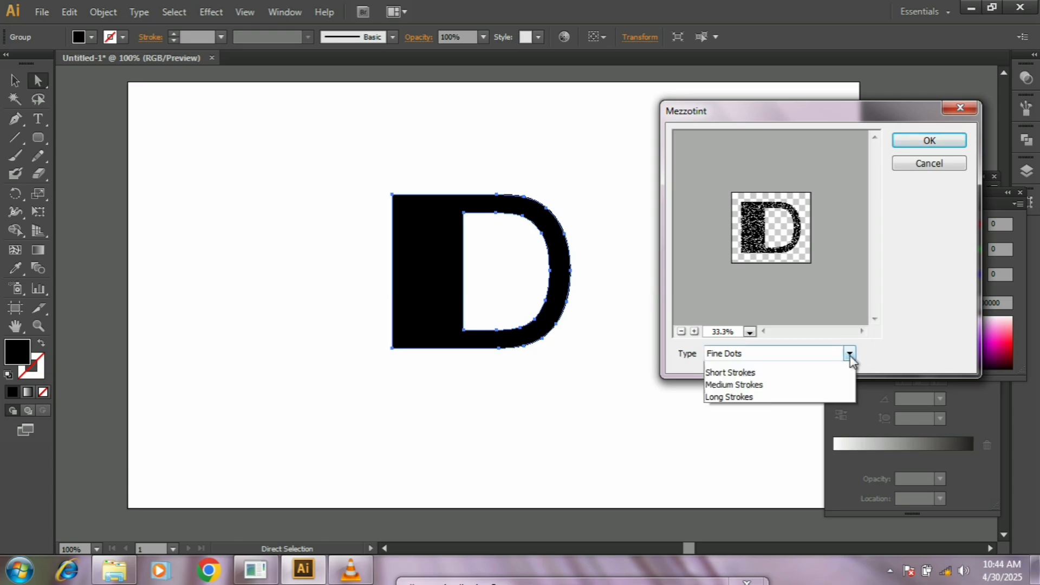
{"action": "left_click", "coordinate": [819, 456]}
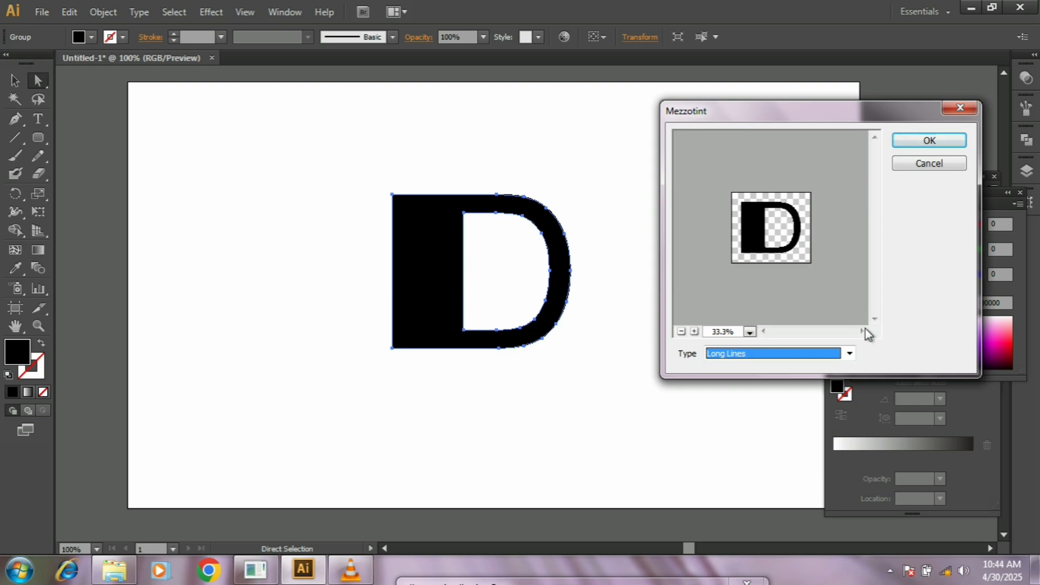
{"action": "left_click", "coordinate": [915, 164]}
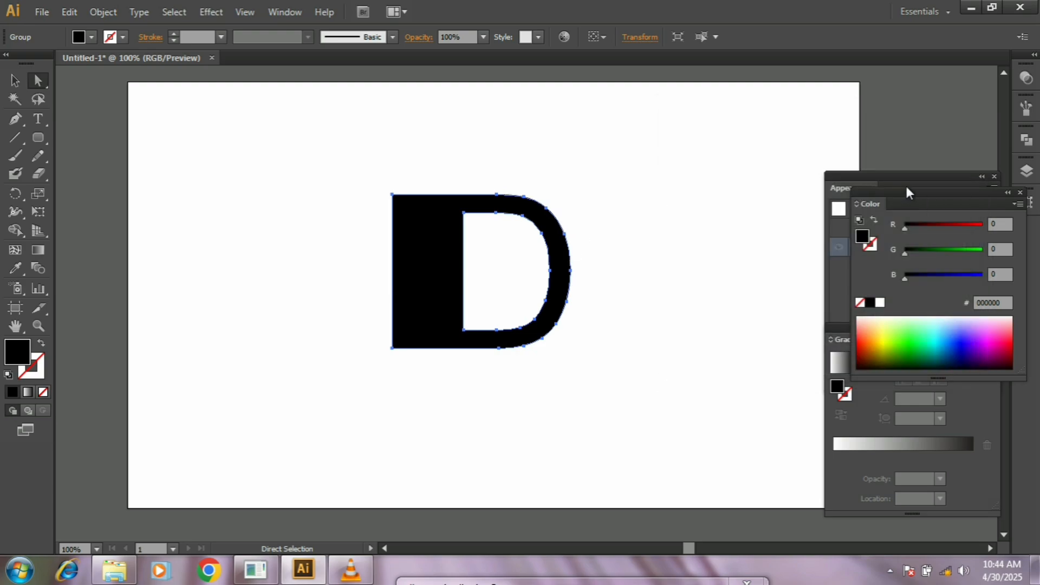
Step: Fill the D with a linear white-to-black gradient running from the stem's outer edge to its inner edge
{"action": "left_click_drag", "start_coordinate": [909, 192], "coordinate": [793, 120]}
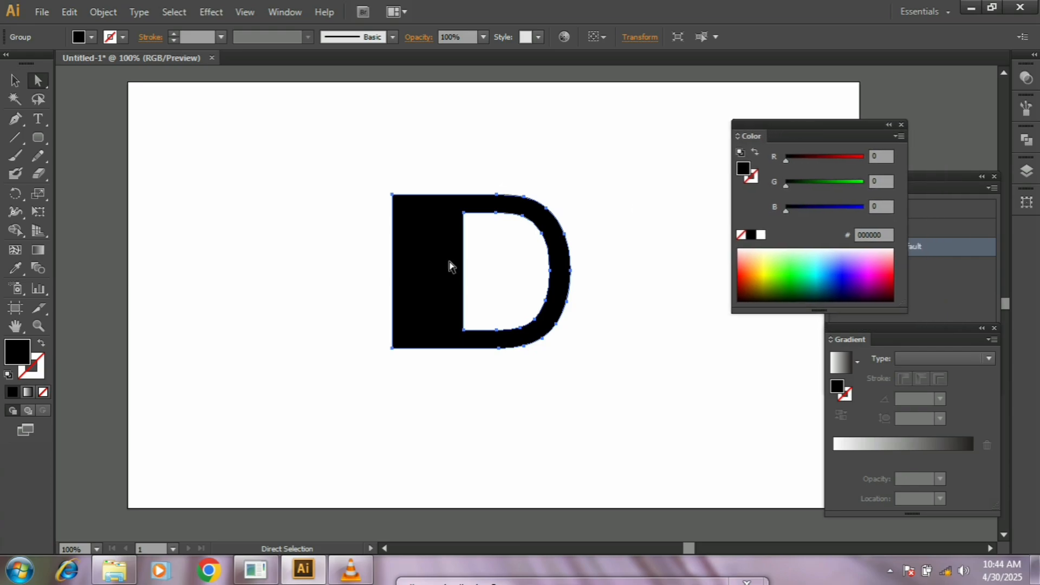
{"action": "left_click", "coordinate": [14, 81]}
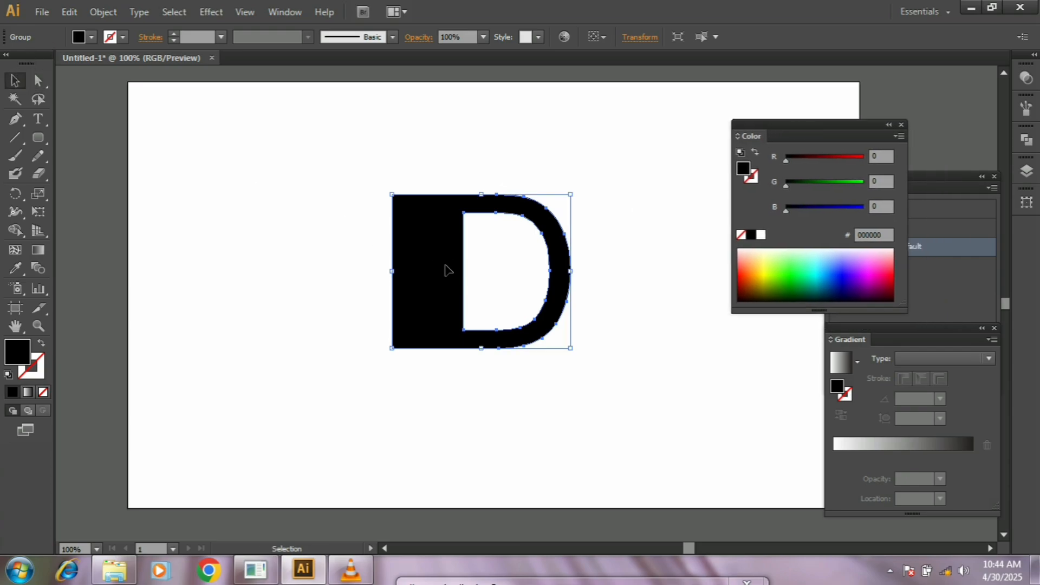
{"action": "left_click", "coordinate": [889, 444]}
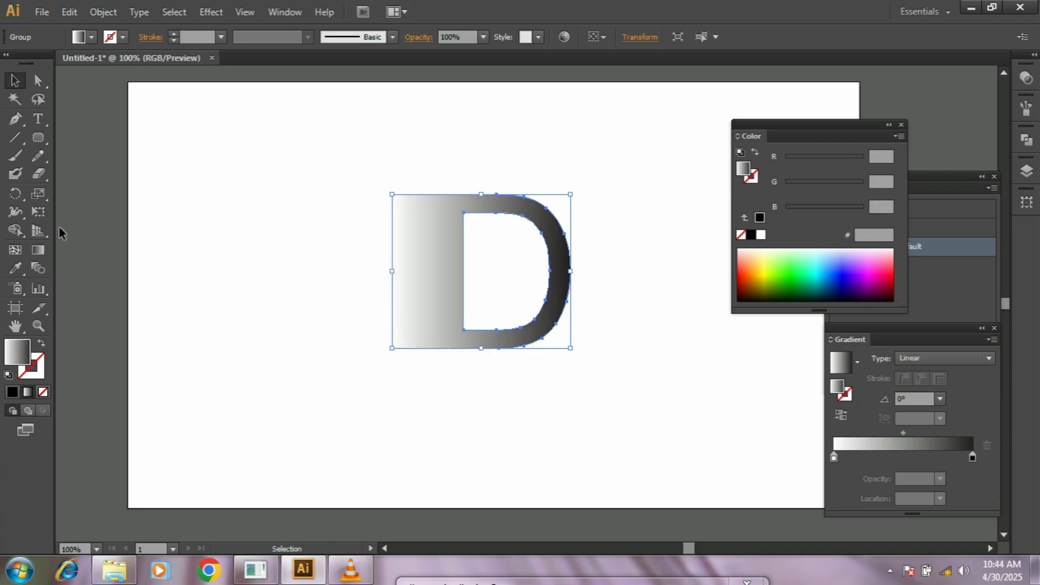
{"action": "left_click", "coordinate": [39, 248]}
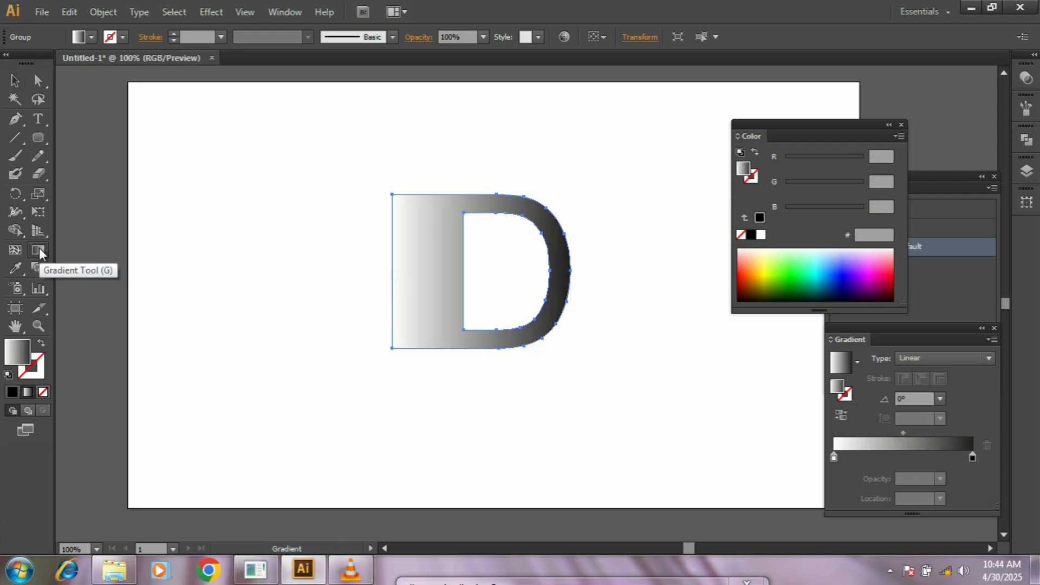
{"action": "left_click_drag", "start_coordinate": [391, 266], "coordinate": [463, 267]}
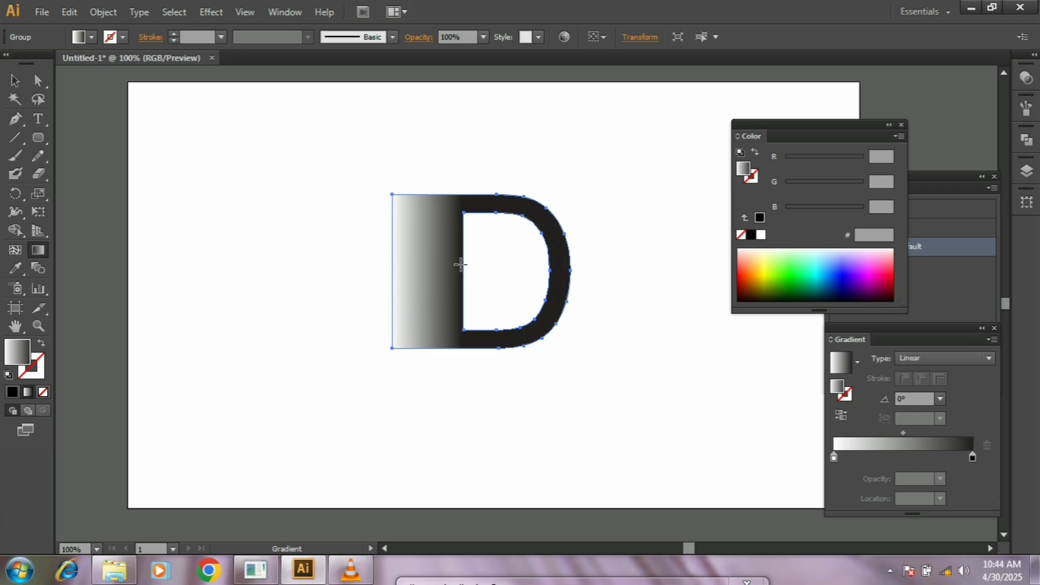
Step: Apply the Pixelate effect Mezzotint to the gradient-filled D with the type set to Long Lines
{"action": "left_click", "coordinate": [13, 83]}
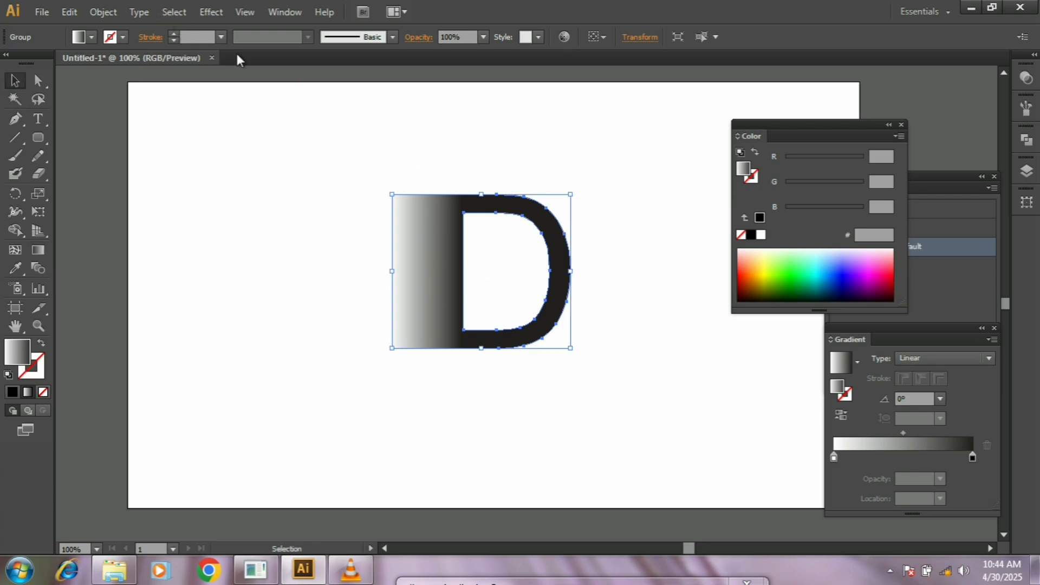
{"action": "left_click", "coordinate": [206, 17]}
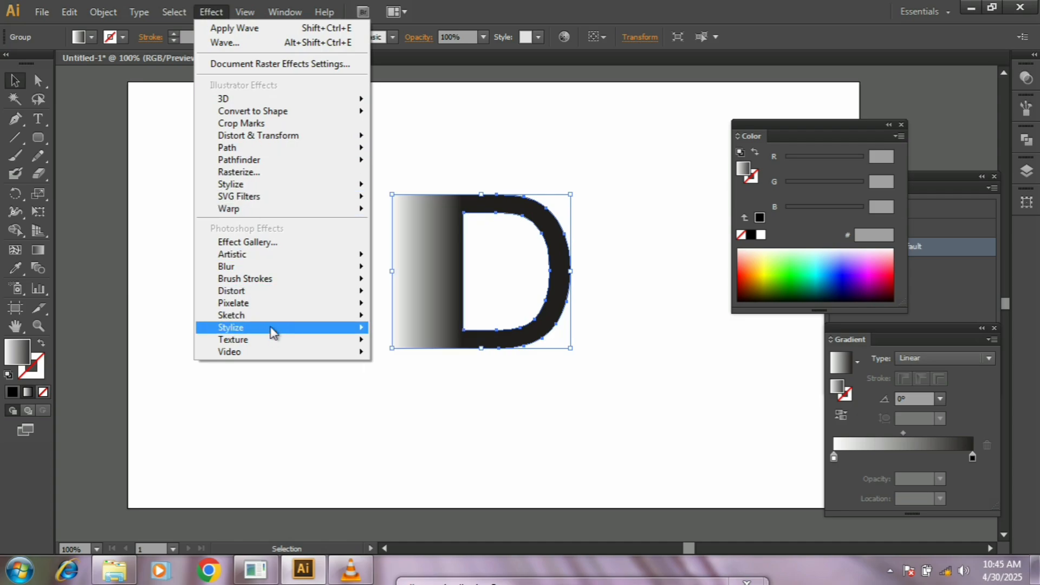
{"action": "mouse_move", "coordinate": [269, 306]}
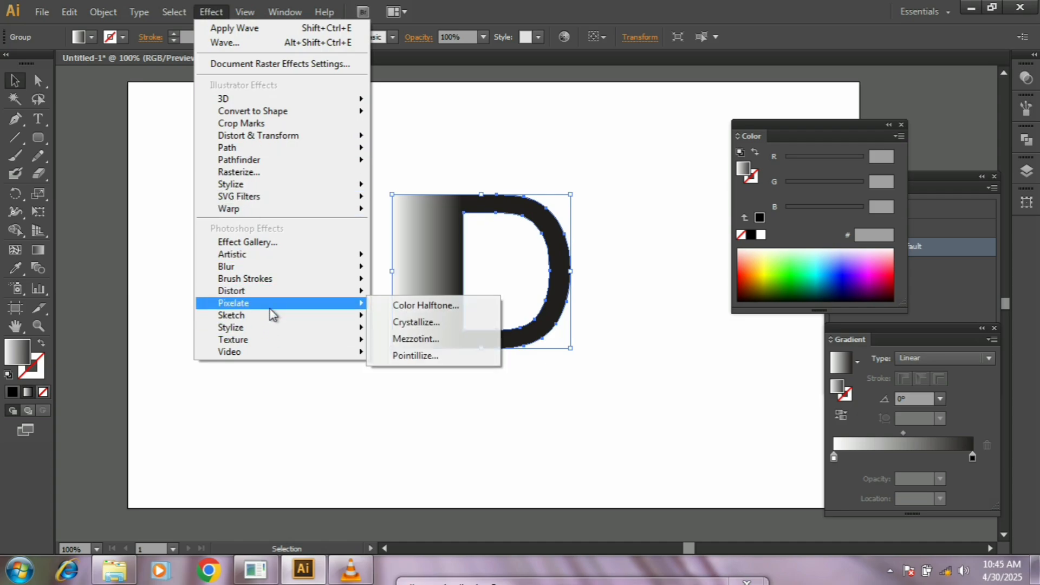
{"action": "left_click", "coordinate": [423, 343]}
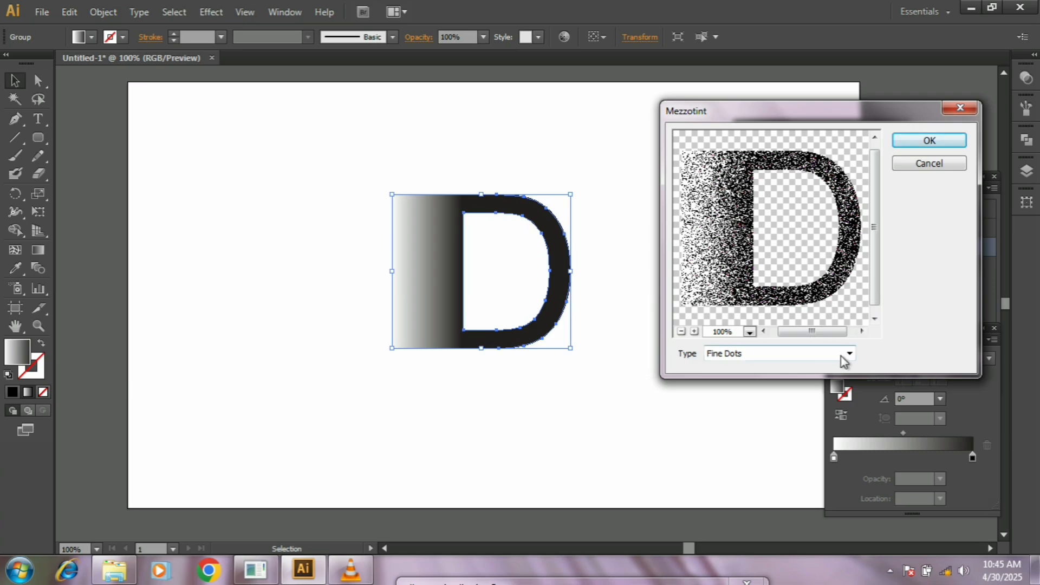
{"action": "left_click", "coordinate": [681, 331]}
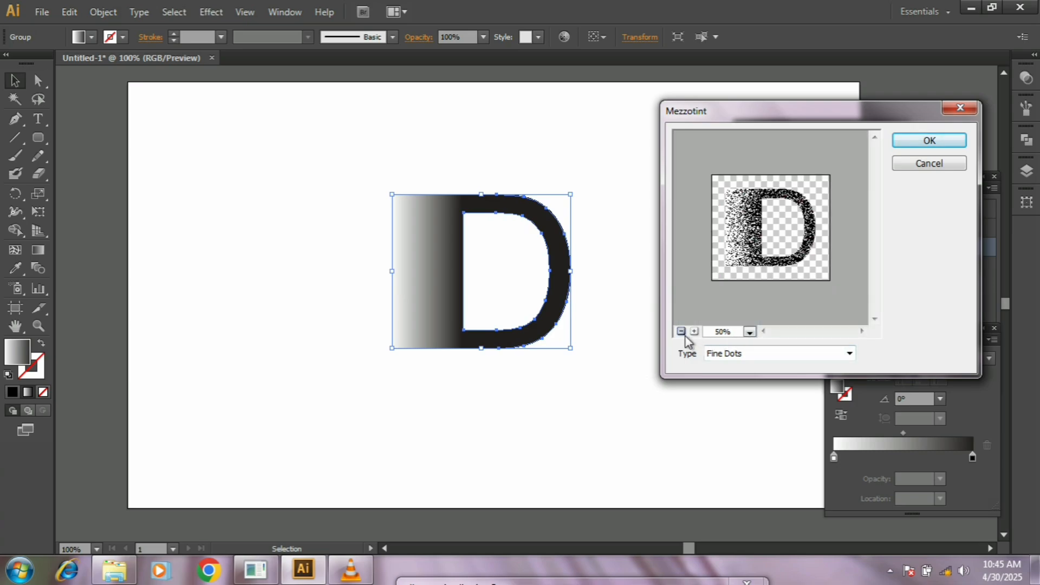
{"action": "left_click", "coordinate": [682, 333]}
{"action": "left_click", "coordinate": [683, 333]}
{"action": "left_click", "coordinate": [695, 332]}
{"action": "left_click", "coordinate": [695, 333]}
{"action": "left_click", "coordinate": [851, 353]}
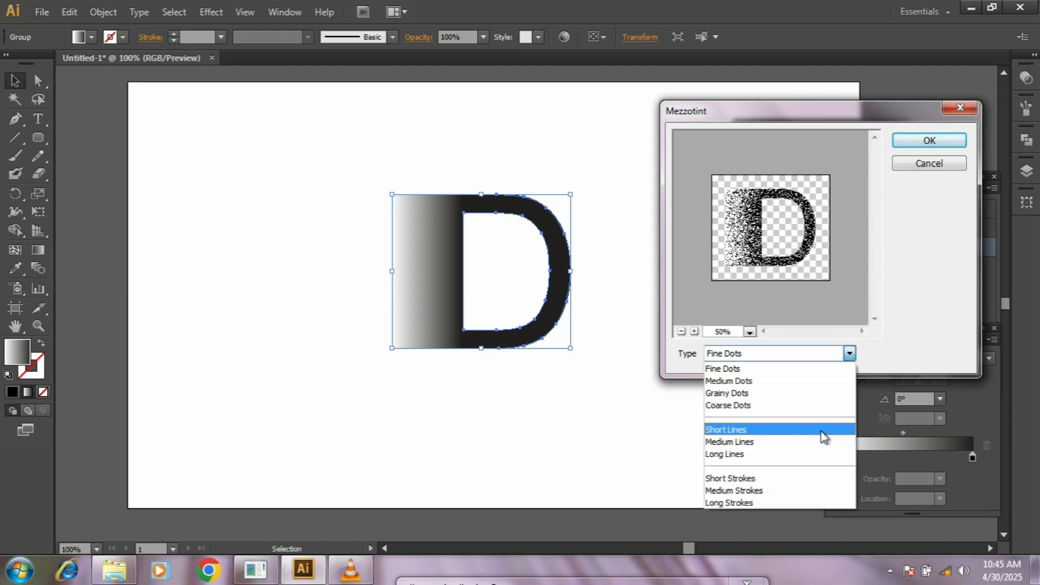
{"action": "left_click", "coordinate": [812, 458]}
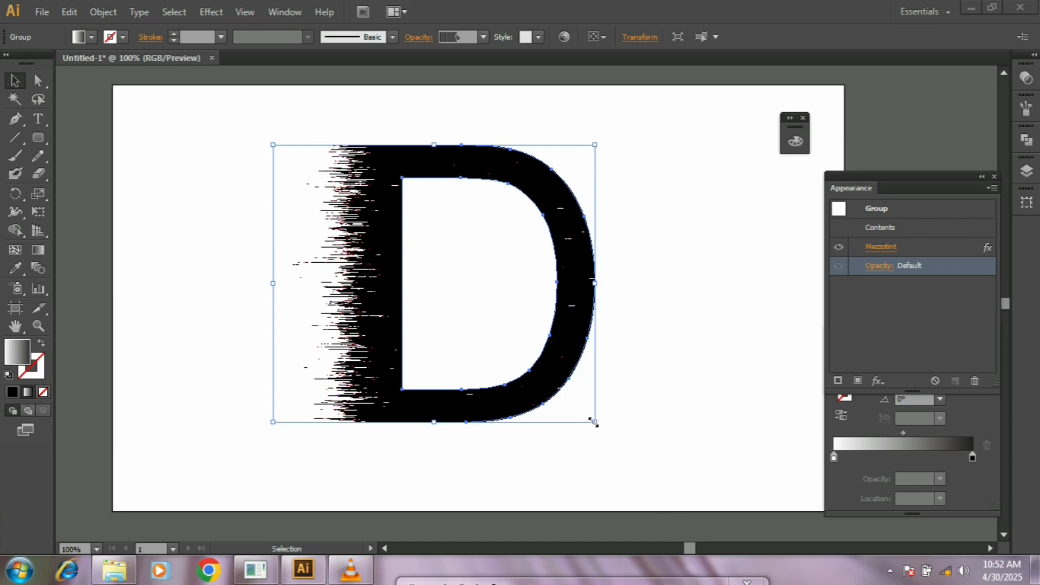
Step: Enlarge the D proportionally from its centre to nearly the artboard's height and shift it slightly right and down
{"action": "left_click_drag", "start_coordinate": [594, 423], "coordinate": [712, 472]}
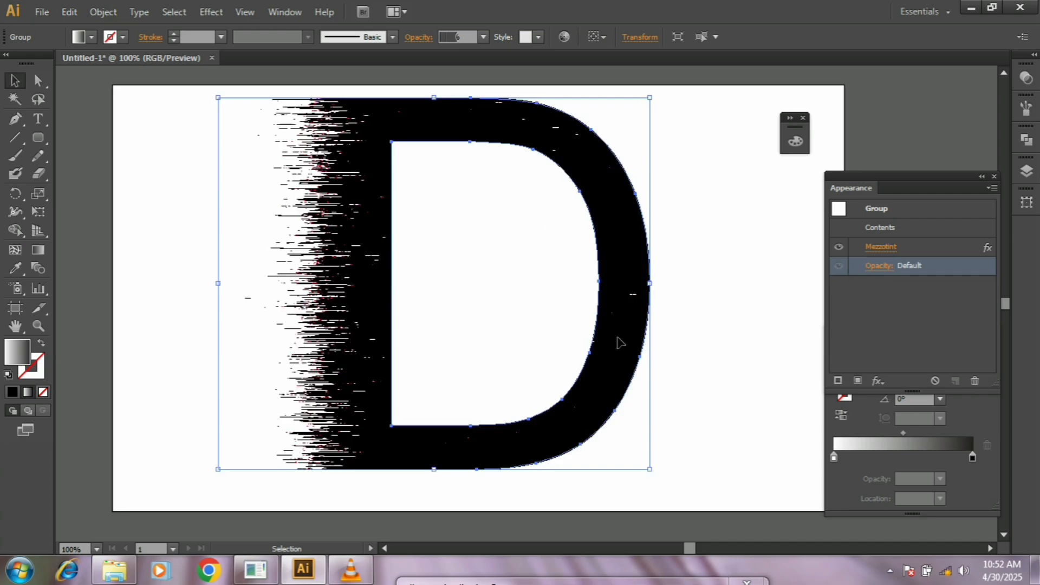
{"action": "left_click_drag", "start_coordinate": [623, 343], "coordinate": [639, 346]}
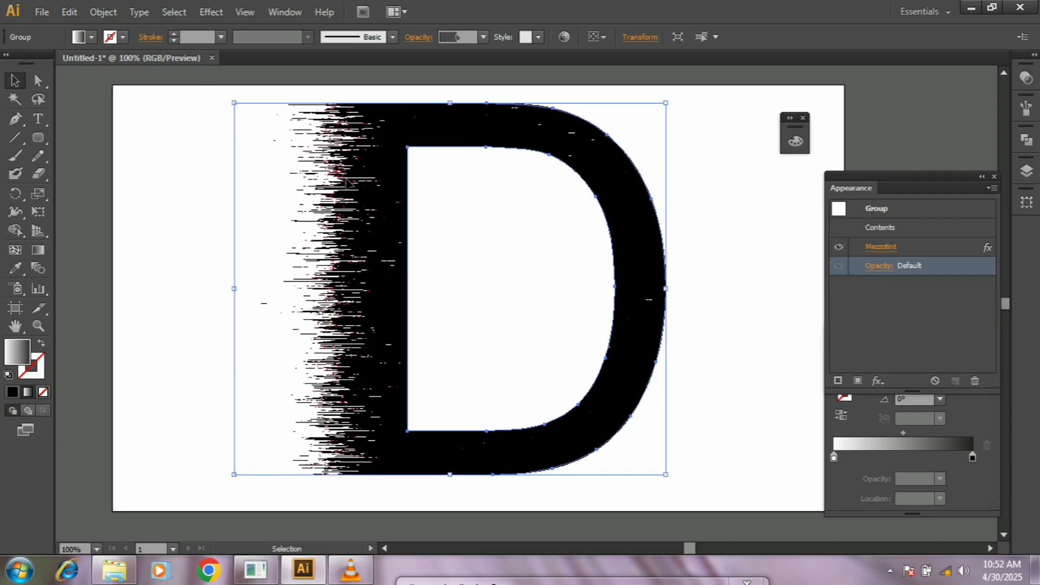
Step: Try stroke weights up to 9 pt on the D, remove the stroke again and deselect the letter
{"action": "left_click", "coordinate": [173, 34]}
{"action": "left_click", "coordinate": [173, 32]}
{"action": "left_click", "coordinate": [172, 32]}
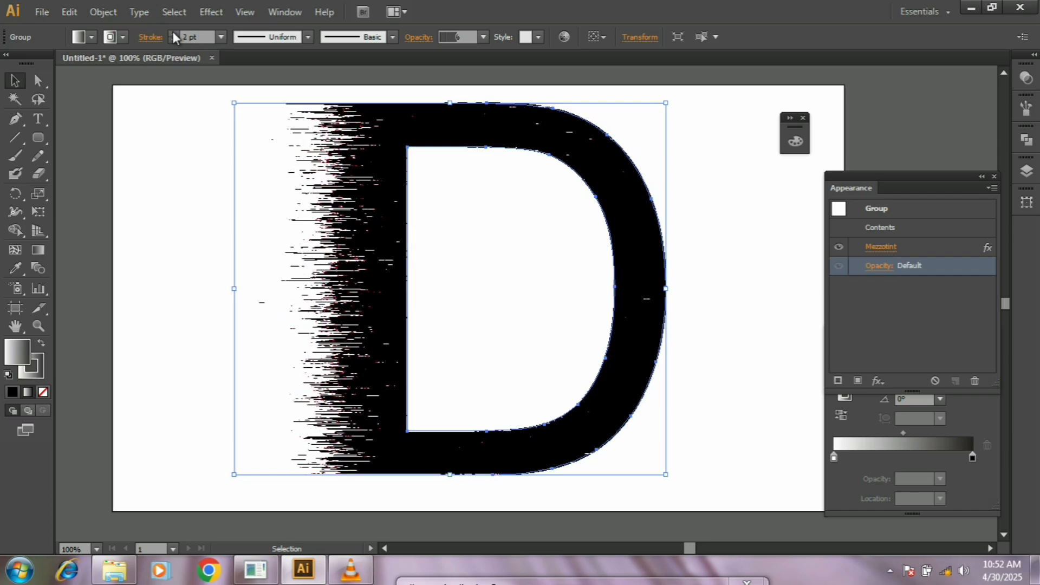
{"action": "left_click", "coordinate": [172, 33]}
{"action": "left_click", "coordinate": [172, 32]}
{"action": "left_click", "coordinate": [173, 33]}
{"action": "left_click", "coordinate": [172, 32]}
{"action": "left_click", "coordinate": [172, 33]}
{"action": "left_click", "coordinate": [172, 32]}
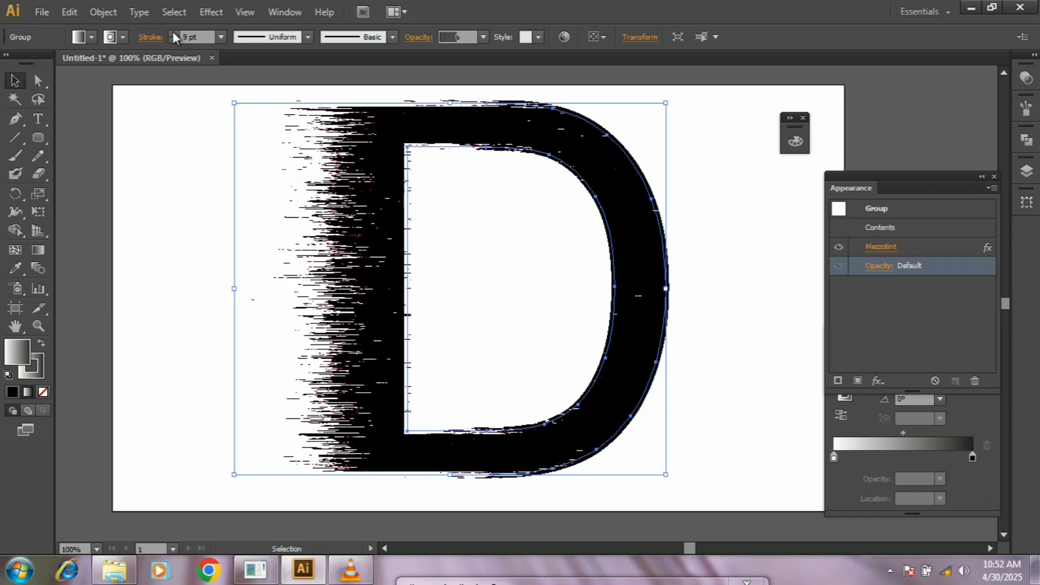
{"action": "left_click", "coordinate": [173, 40]}
{"action": "left_click", "coordinate": [173, 40]}
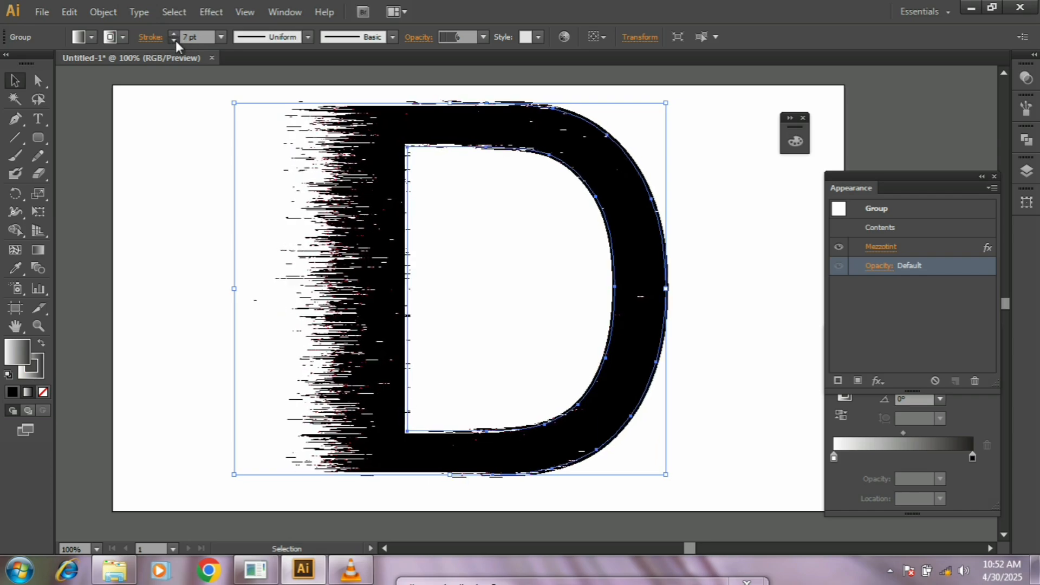
{"action": "left_click", "coordinate": [174, 40]}
{"action": "left_click", "coordinate": [173, 41]}
{"action": "left_click", "coordinate": [173, 40]}
{"action": "left_click", "coordinate": [174, 40]}
{"action": "left_click", "coordinate": [174, 40]}
{"action": "left_click", "coordinate": [173, 40]}
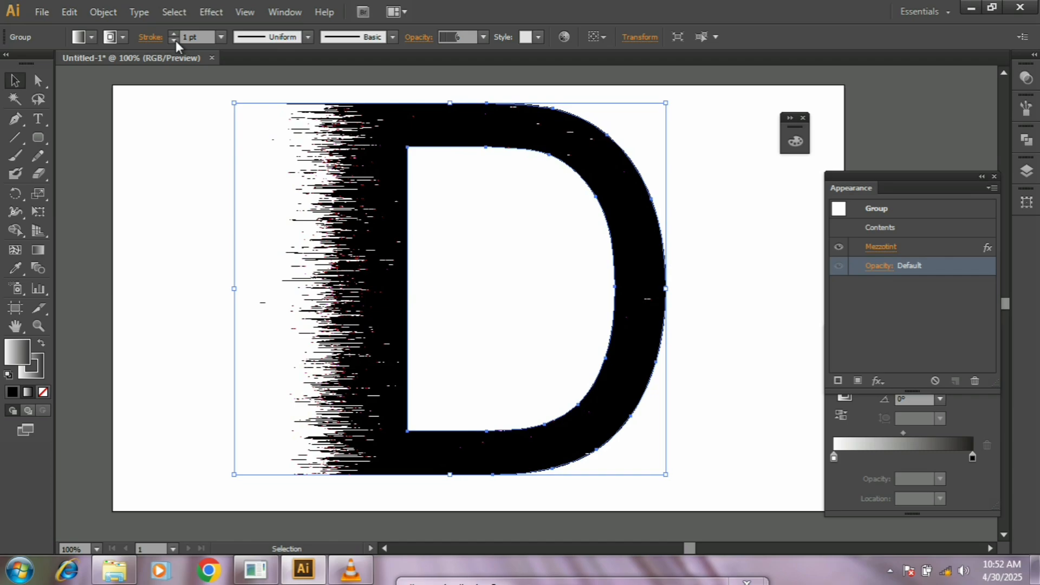
{"action": "left_click", "coordinate": [173, 40]}
{"action": "left_click", "coordinate": [181, 115]}
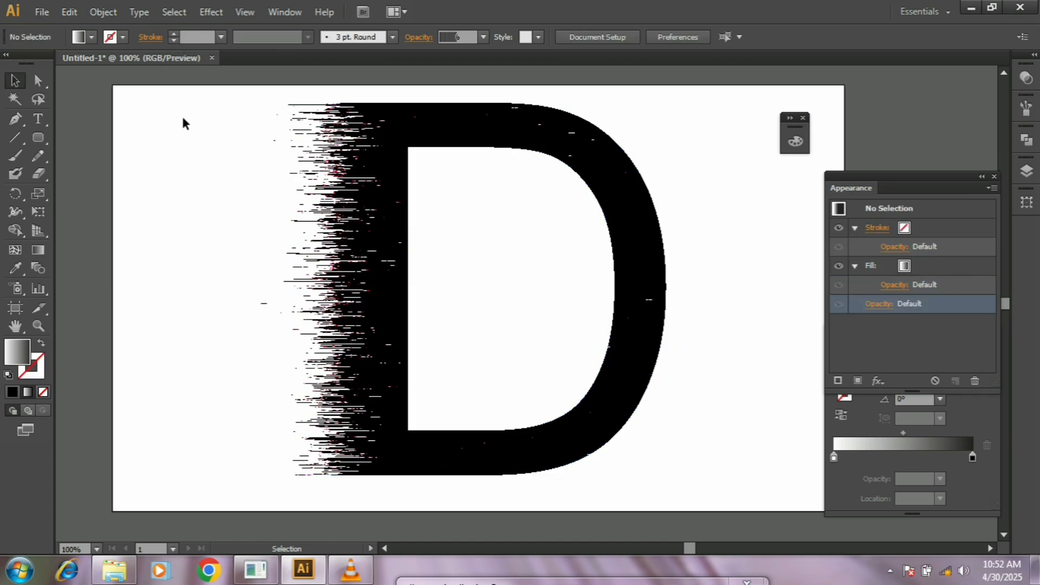
Step: Move the D further right and slightly down on the artboard and expand its appearance into an image
{"action": "left_click_drag", "start_coordinate": [254, 149], "coordinate": [292, 152]}
{"action": "left_click_drag", "start_coordinate": [227, 138], "coordinate": [528, 302]}
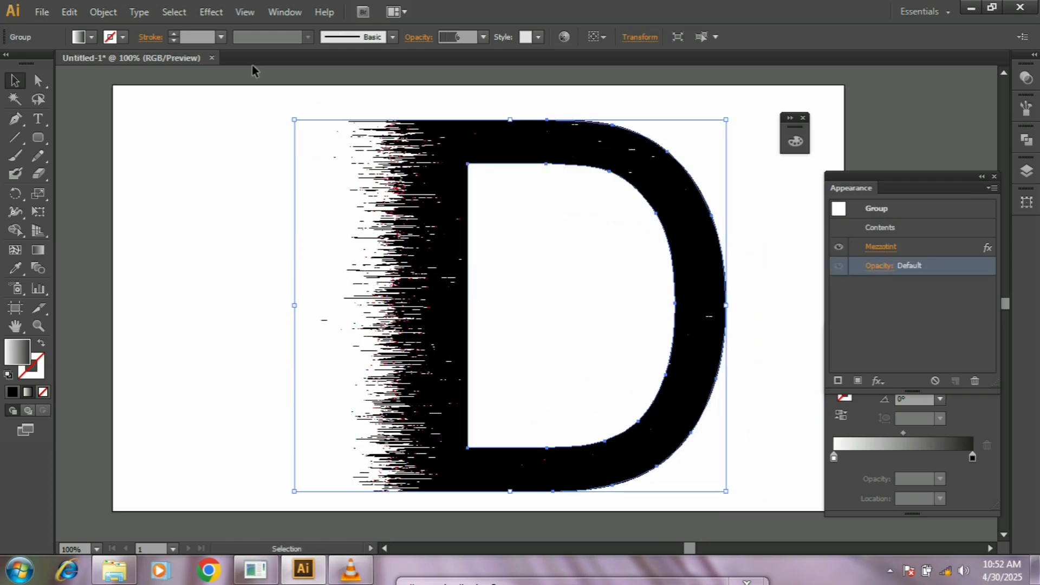
{"action": "left_click", "coordinate": [110, 18]}
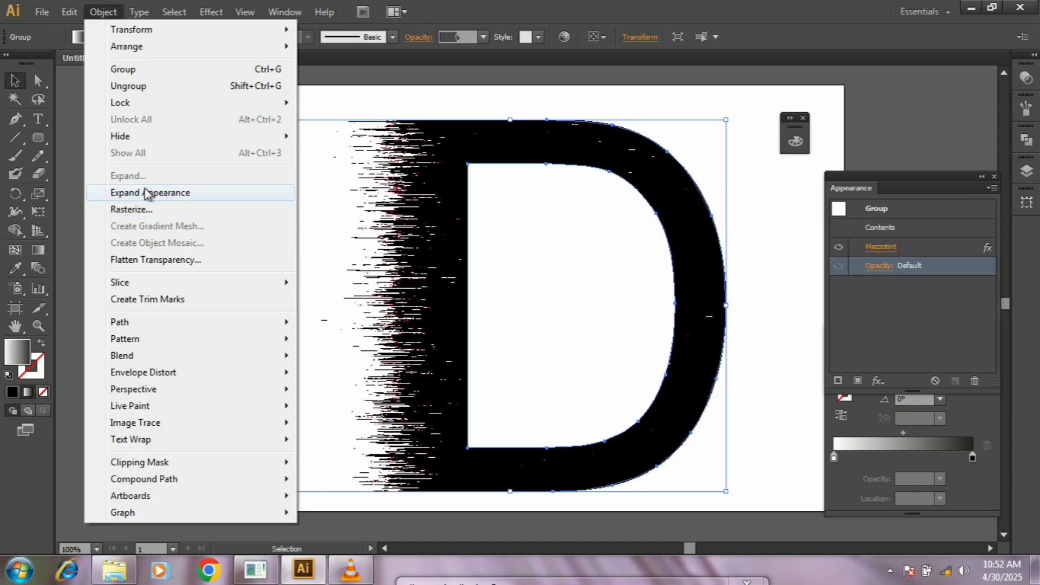
{"action": "left_click", "coordinate": [147, 192]}
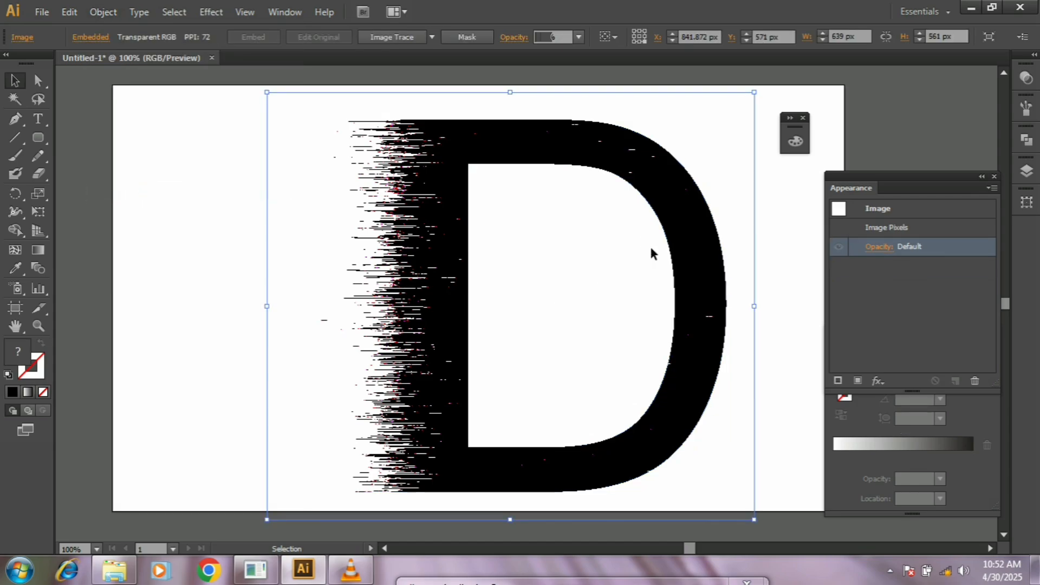
{"action": "left_click", "coordinate": [179, 173]}
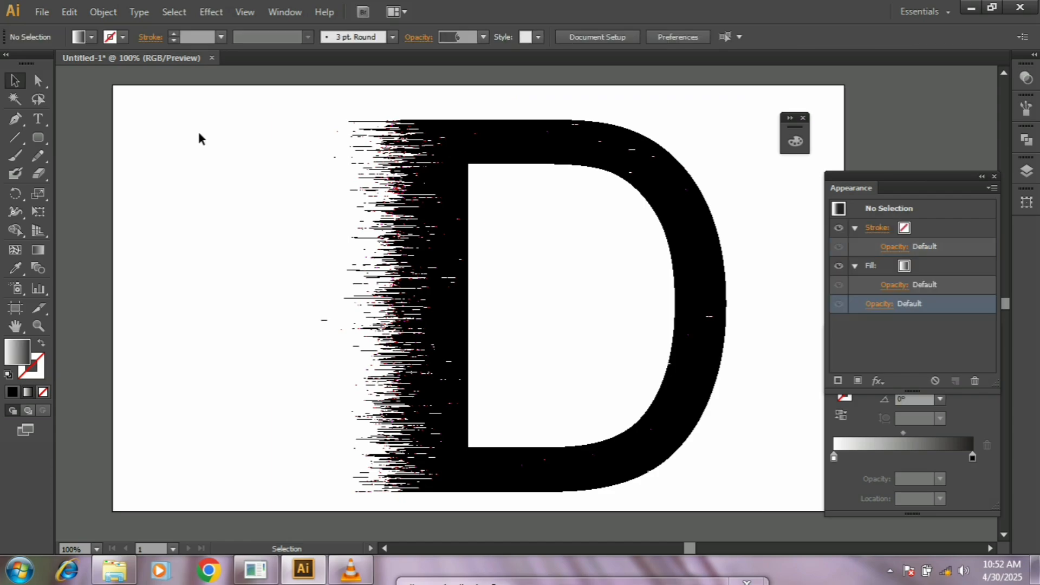
{"action": "left_click", "coordinate": [42, 16]}
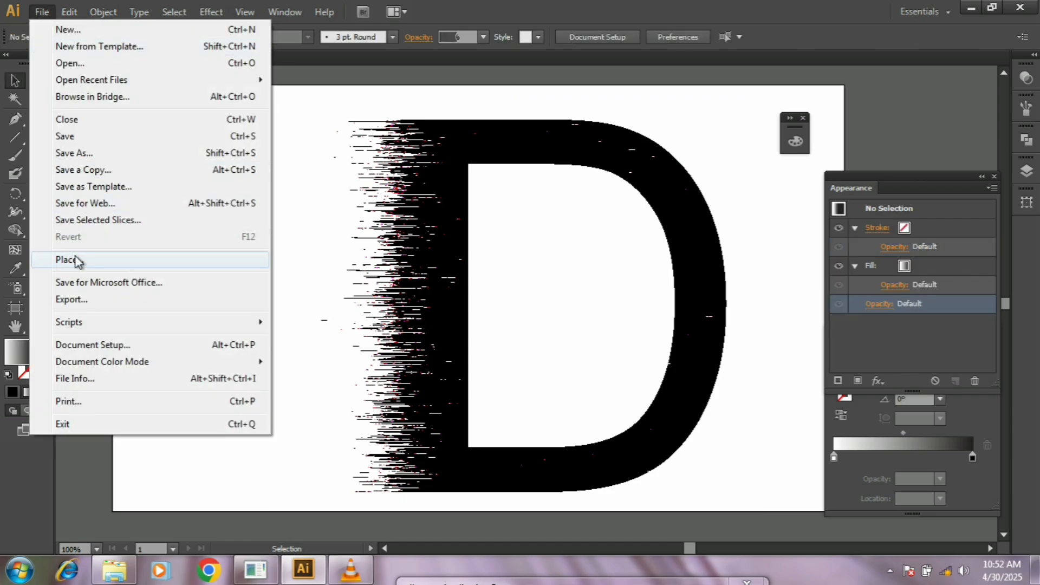
{"action": "left_click", "coordinate": [76, 259]}
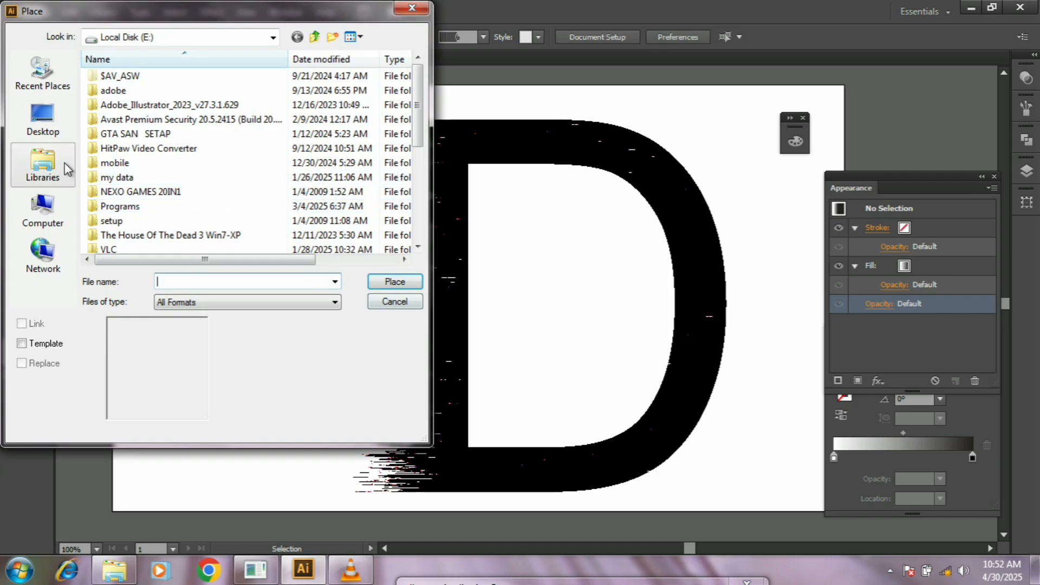
{"action": "left_click", "coordinate": [41, 129]}
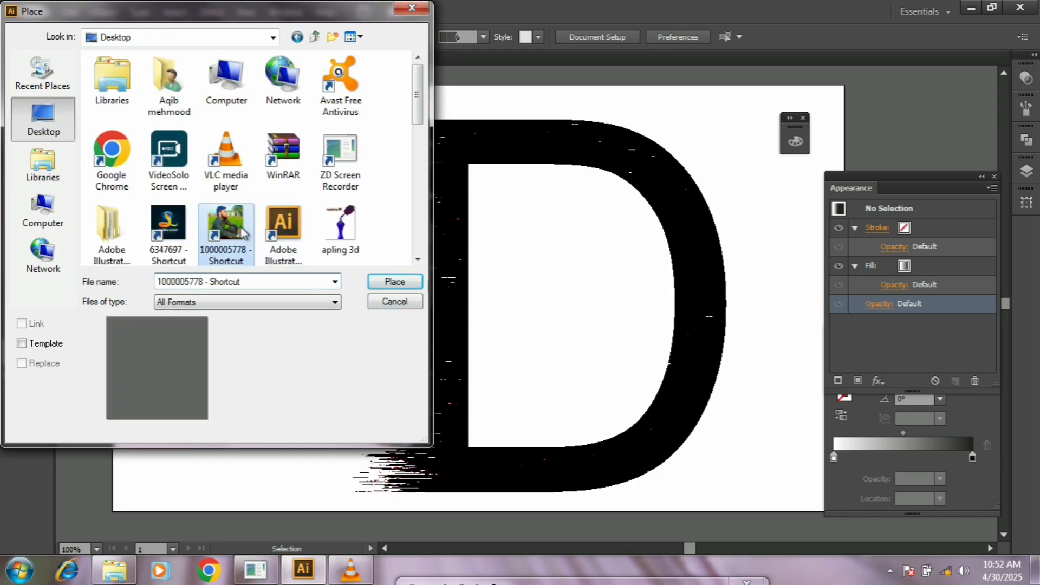
{"action": "double_click", "coordinate": [241, 230]}
Step: Send the placed photo to the back, behind the D
{"action": "left_click", "coordinate": [38, 325]}
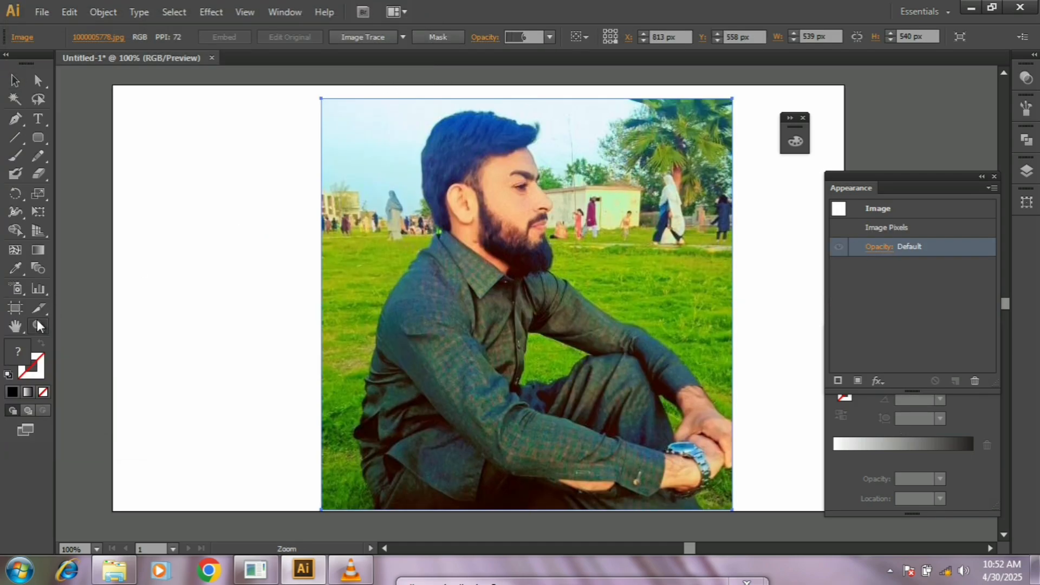
{"action": "left_click", "coordinate": [321, 316], "text": "alt"}
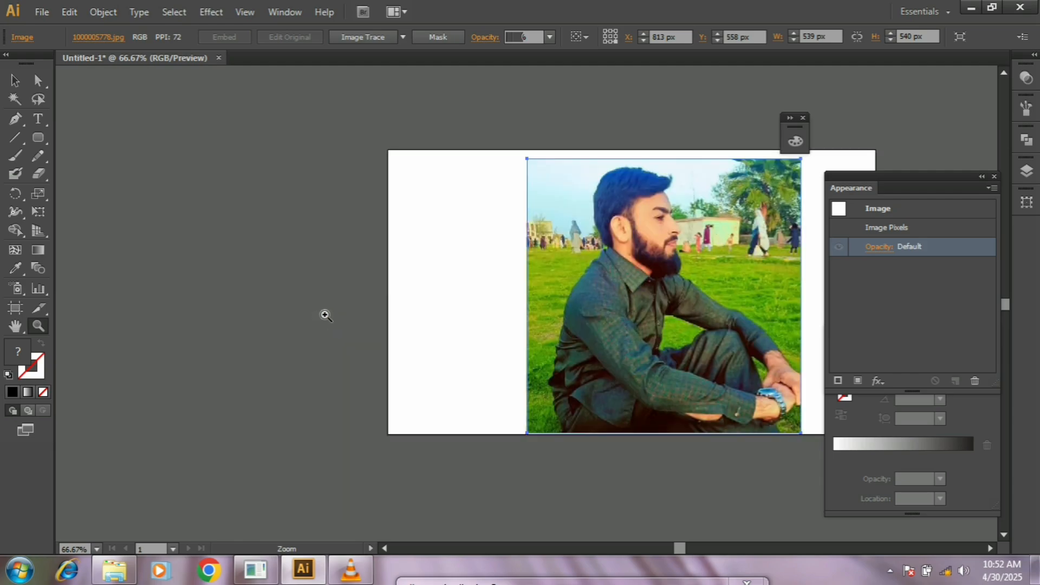
{"action": "left_click_drag", "start_coordinate": [486, 329], "coordinate": [274, 320]}
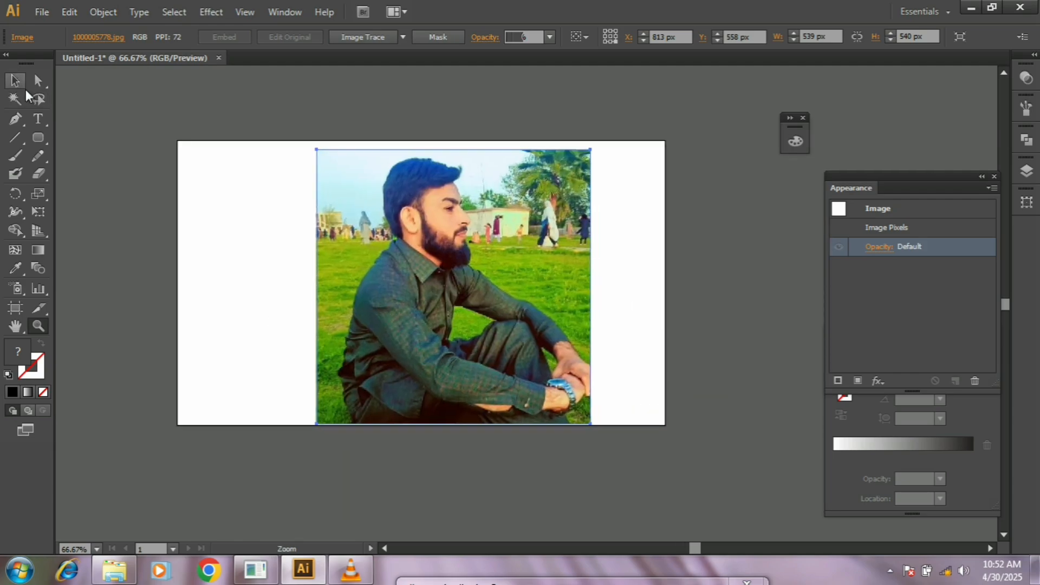
{"action": "left_click", "coordinate": [14, 81]}
{"action": "right_click", "coordinate": [379, 268]}
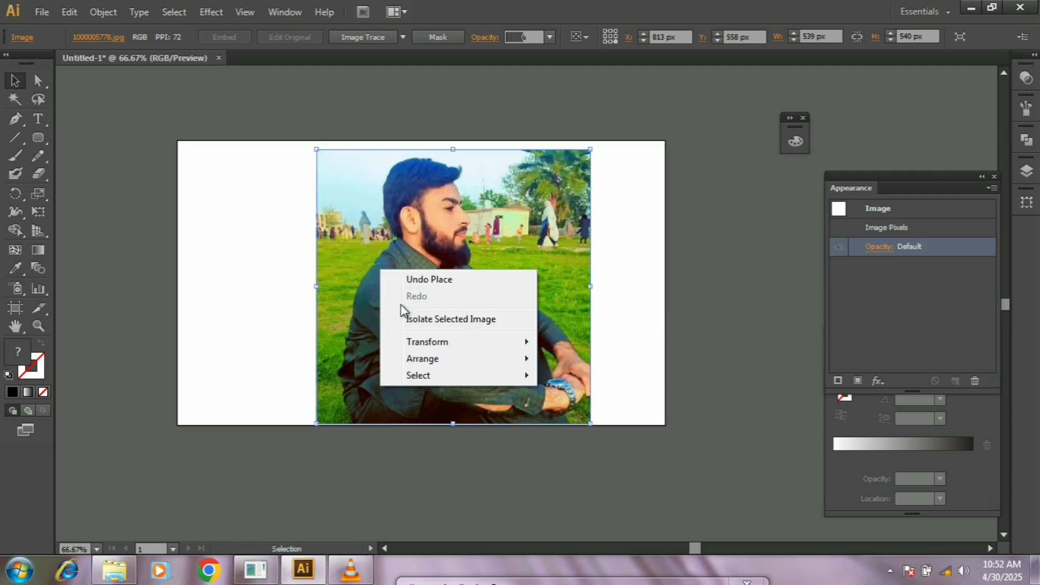
{"action": "left_click", "coordinate": [365, 268]}
{"action": "right_click", "coordinate": [366, 268]}
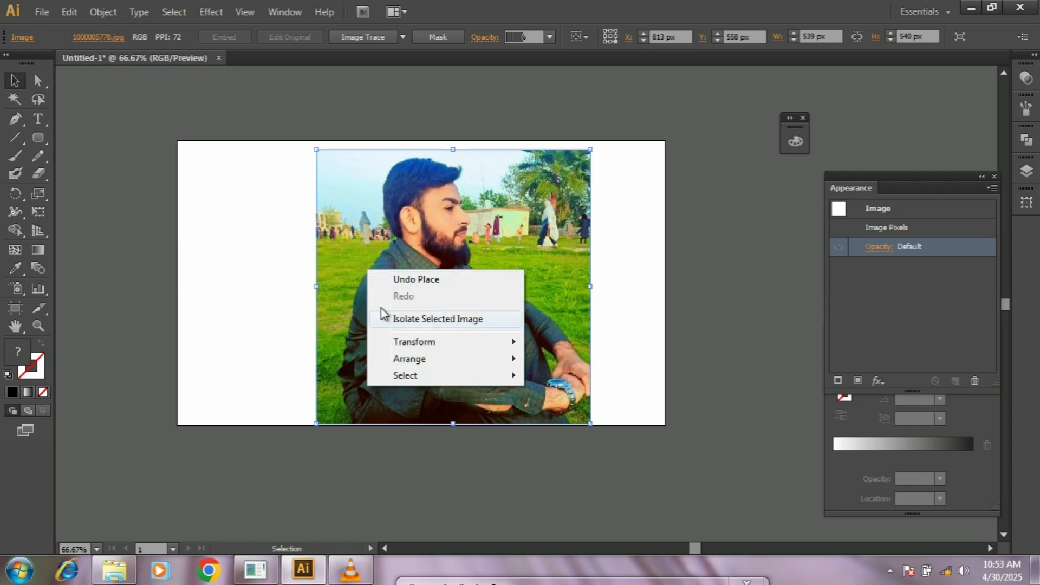
{"action": "mouse_move", "coordinate": [409, 359]}
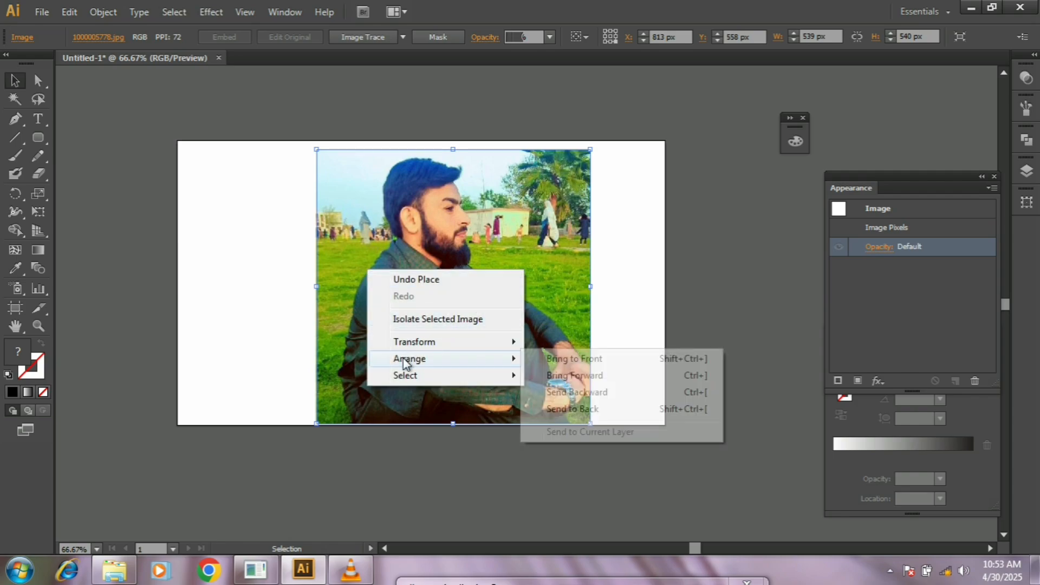
{"action": "left_click", "coordinate": [607, 412]}
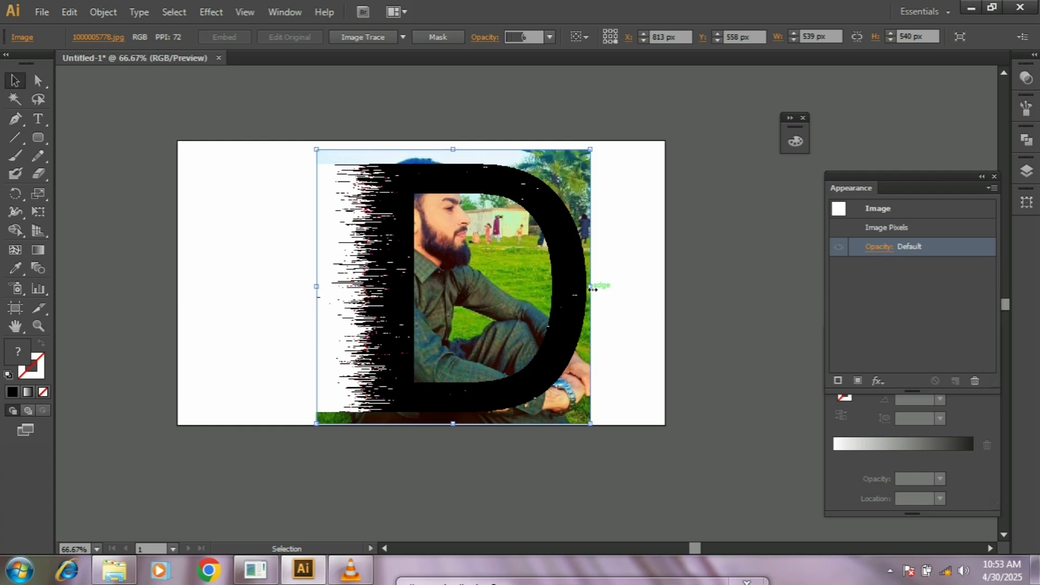
Step: Enlarge the photo proportionally to about 626 by 627 px and move it down and left behind the D
{"action": "left_click_drag", "start_coordinate": [592, 287], "coordinate": [612, 290]}
{"action": "left_click_drag", "start_coordinate": [587, 384], "coordinate": [513, 435]}
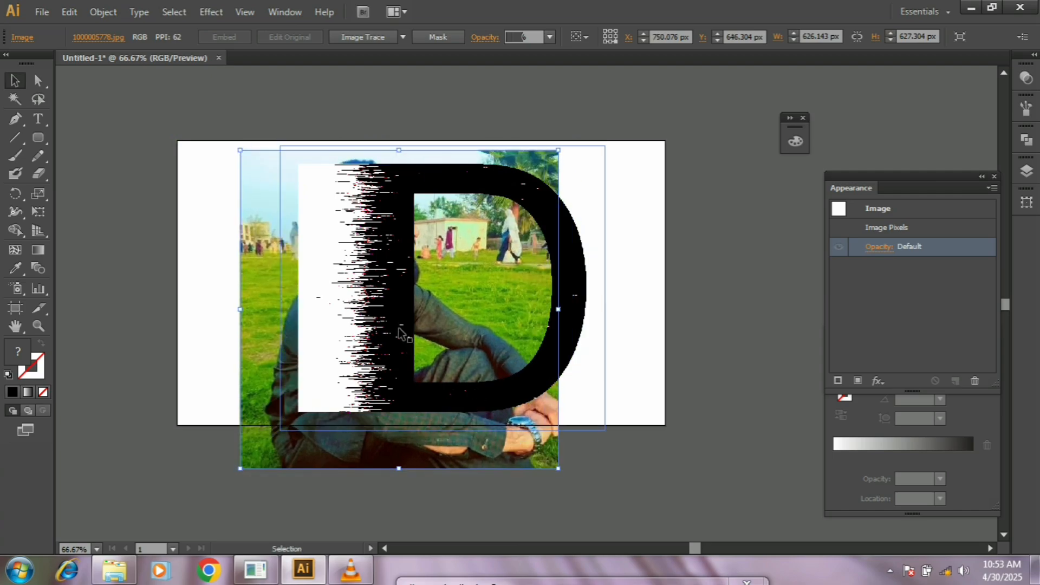
{"action": "left_click", "coordinate": [618, 350]}
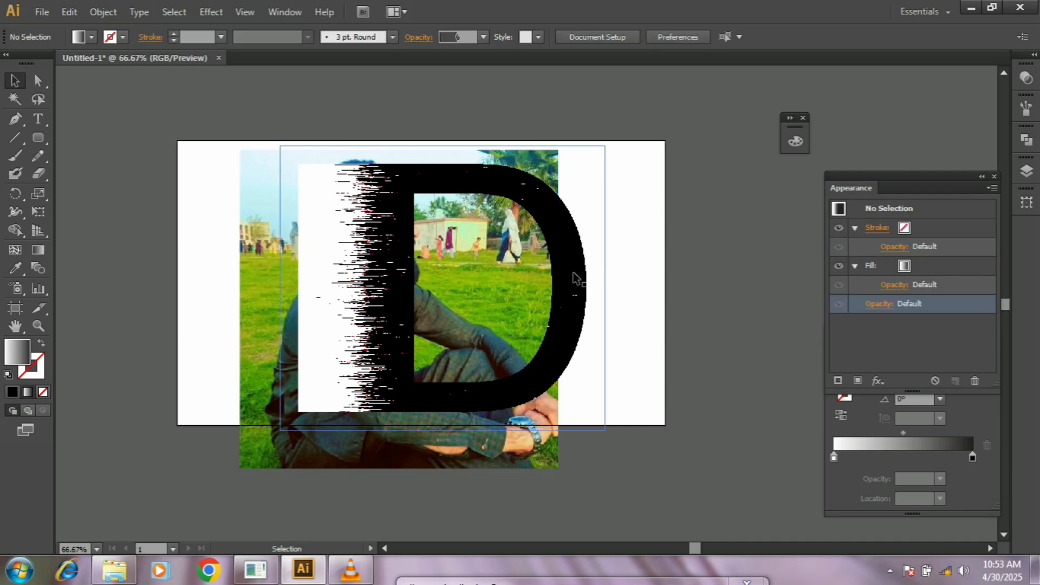
Step: Shift the D slightly left, and enlarge the photo further from its centre and lower it behind the letter
{"action": "left_click_drag", "start_coordinate": [572, 248], "coordinate": [556, 253]}
{"action": "left_click", "coordinate": [615, 278]}
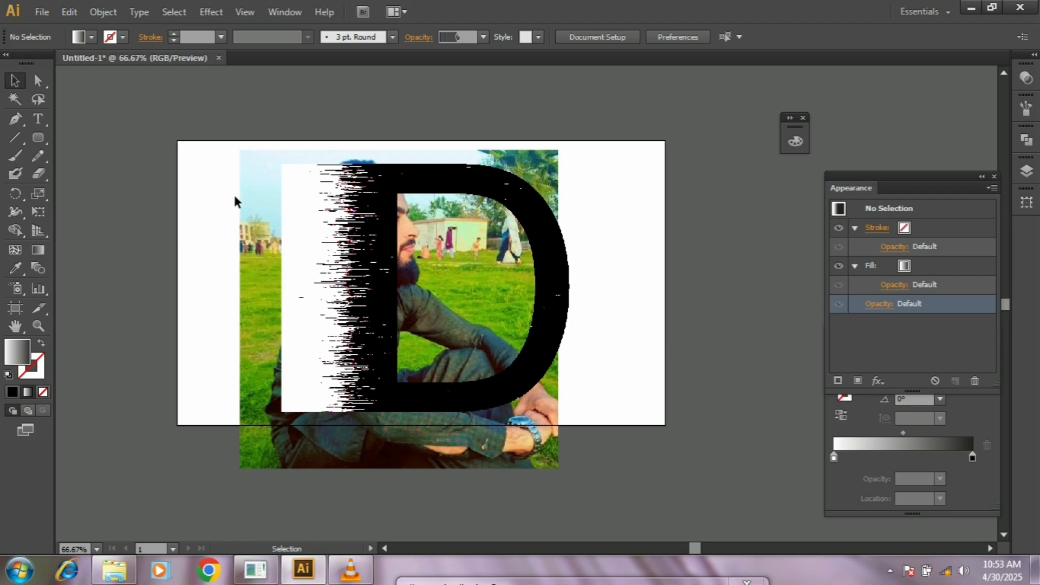
{"action": "left_click", "coordinate": [538, 180]}
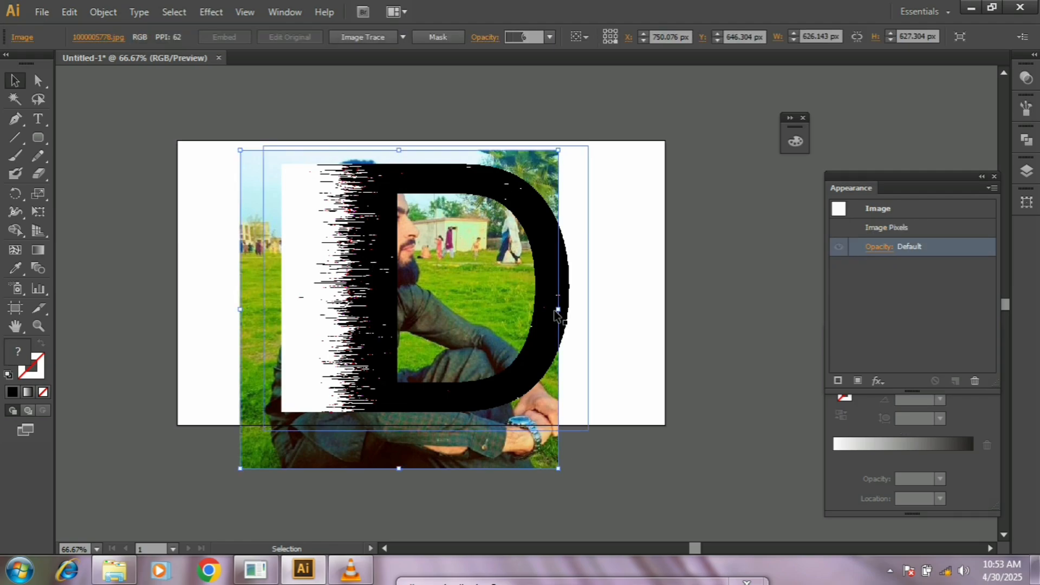
{"action": "left_click_drag", "start_coordinate": [557, 309], "coordinate": [583, 310]}
{"action": "left_click", "coordinate": [651, 325]}
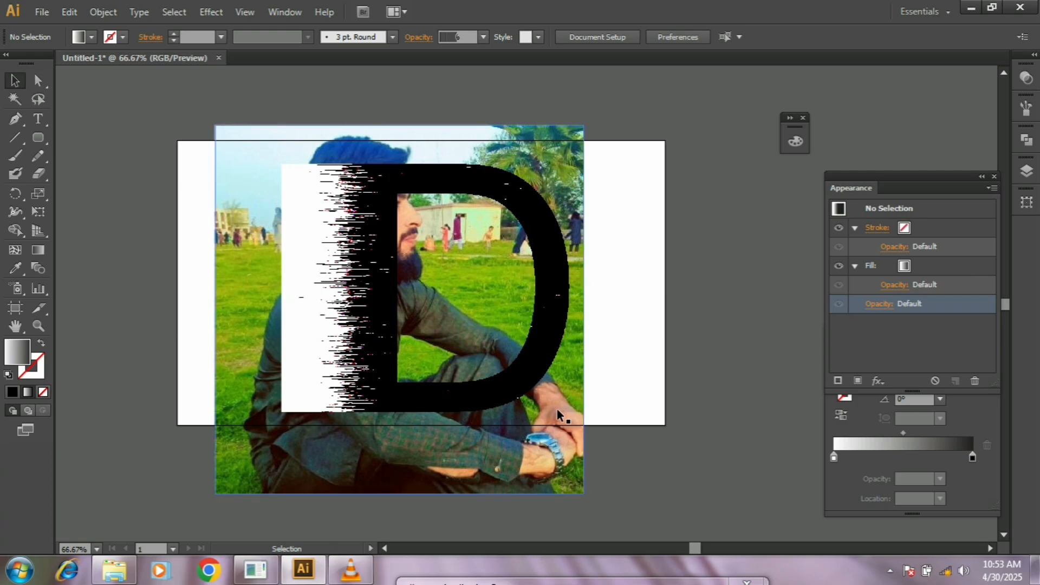
{"action": "left_click_drag", "start_coordinate": [557, 408], "coordinate": [549, 436]}
{"action": "left_click", "coordinate": [623, 382]}
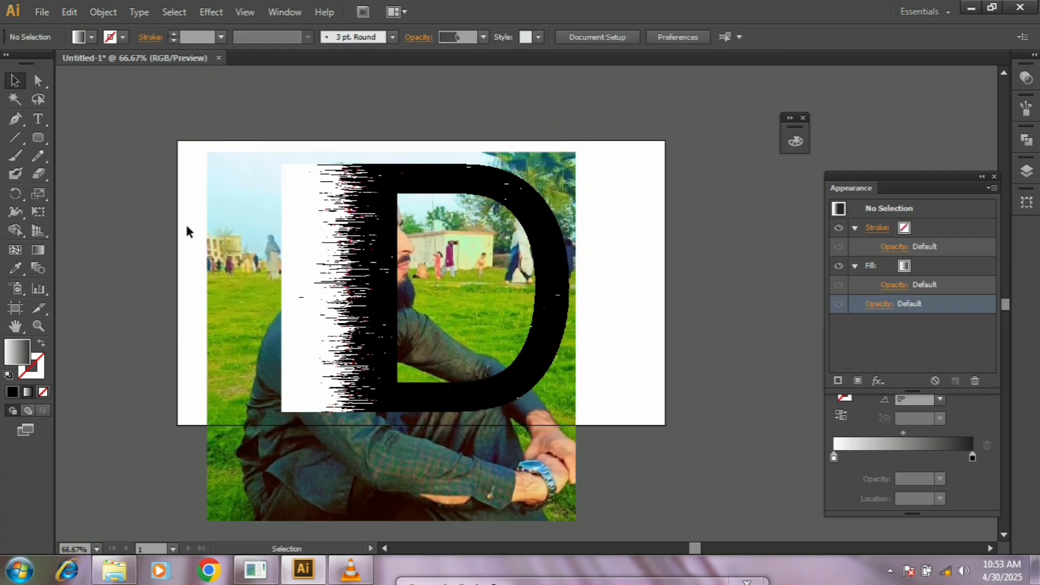
Step: Select the D together with the photo behind it and make an opacity mask with Clip and Invert Mask enabled
{"action": "left_click_drag", "start_coordinate": [185, 216], "coordinate": [594, 331]}
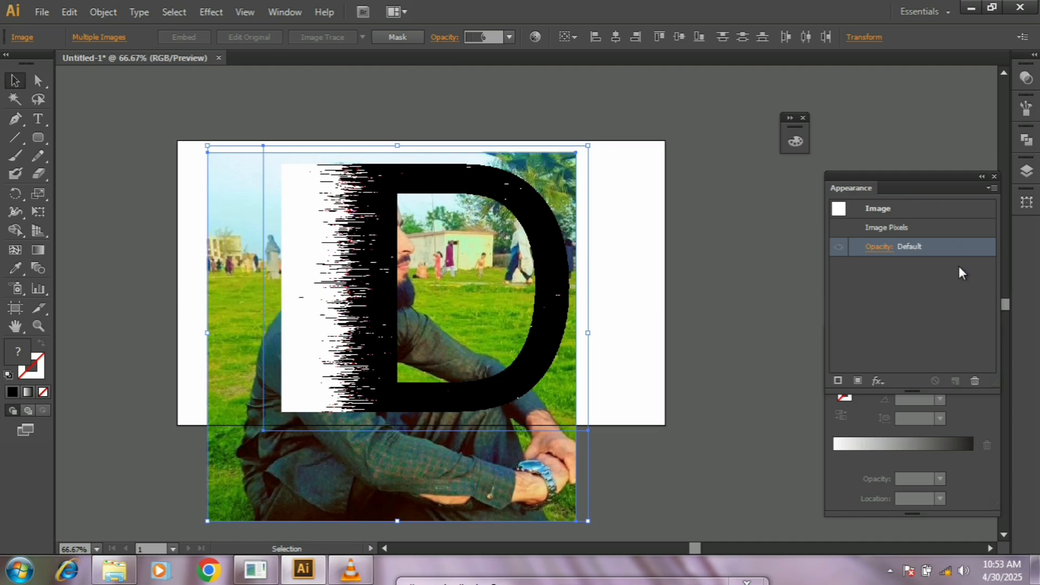
{"action": "left_click", "coordinate": [980, 176]}
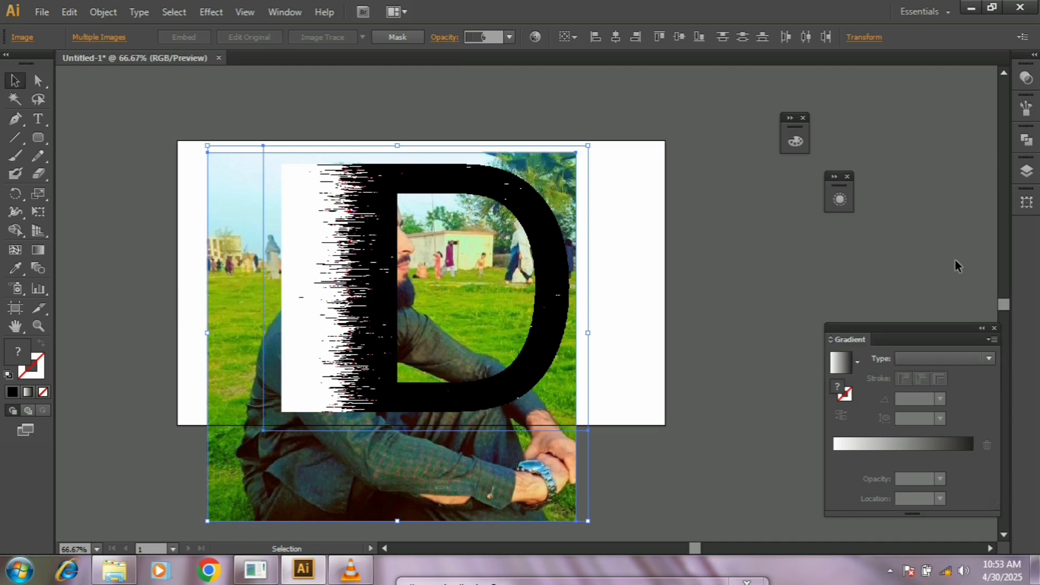
{"action": "left_click", "coordinate": [838, 196]}
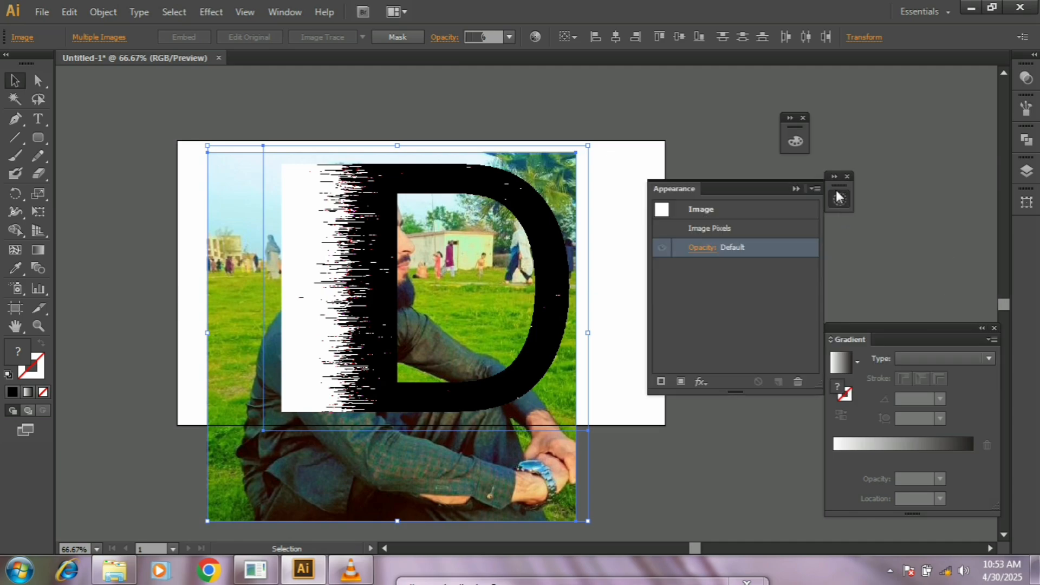
{"action": "left_click", "coordinate": [698, 248]}
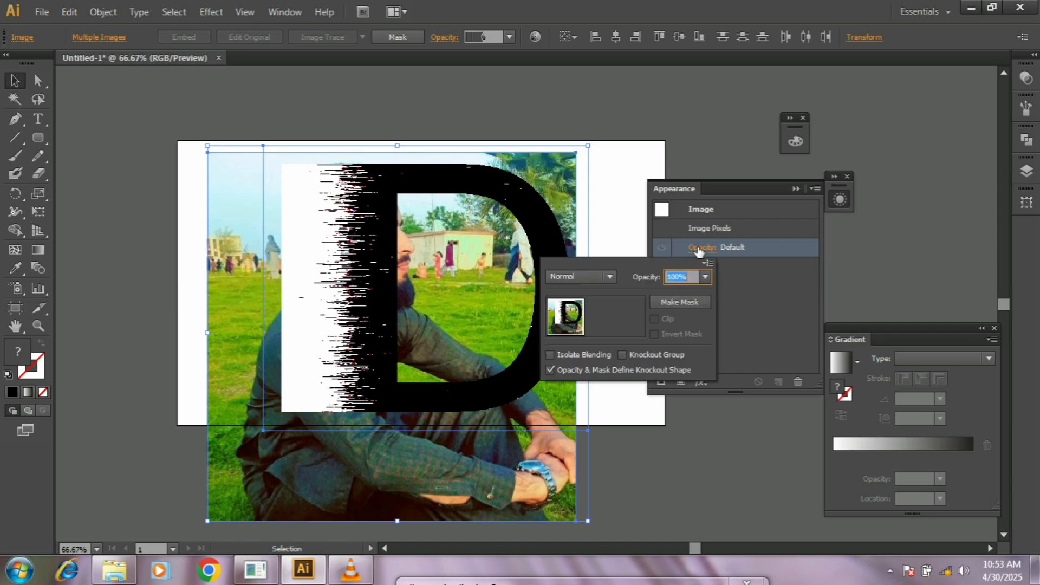
{"action": "left_click", "coordinate": [672, 302]}
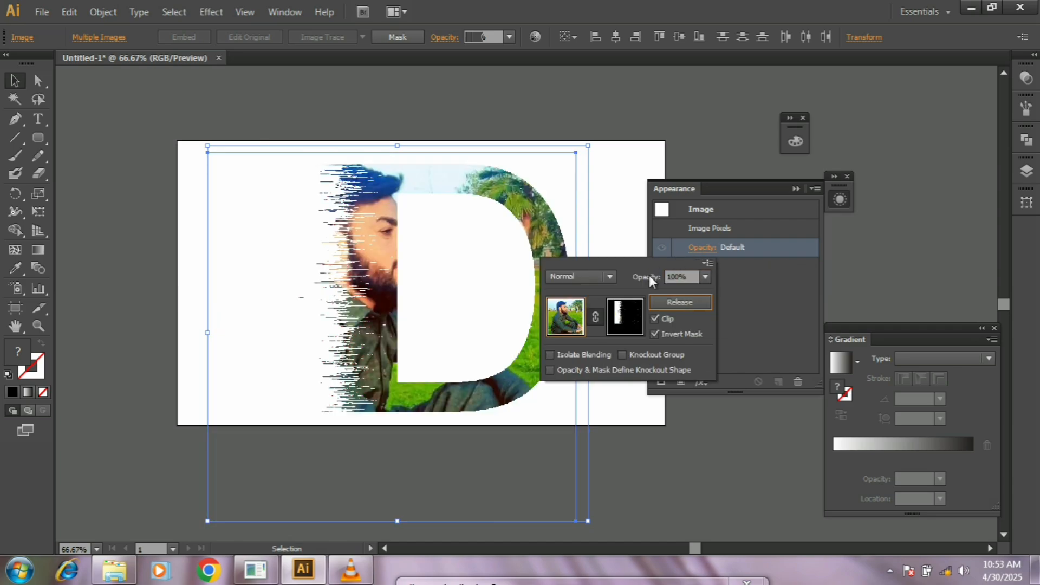
Step: Demonstrate the photo's opacity mask options by switching Clip off and on again, and likewise Invert Mask
{"action": "left_click", "coordinate": [723, 184]}
{"action": "left_click_drag", "start_coordinate": [749, 184], "coordinate": [828, 174]}
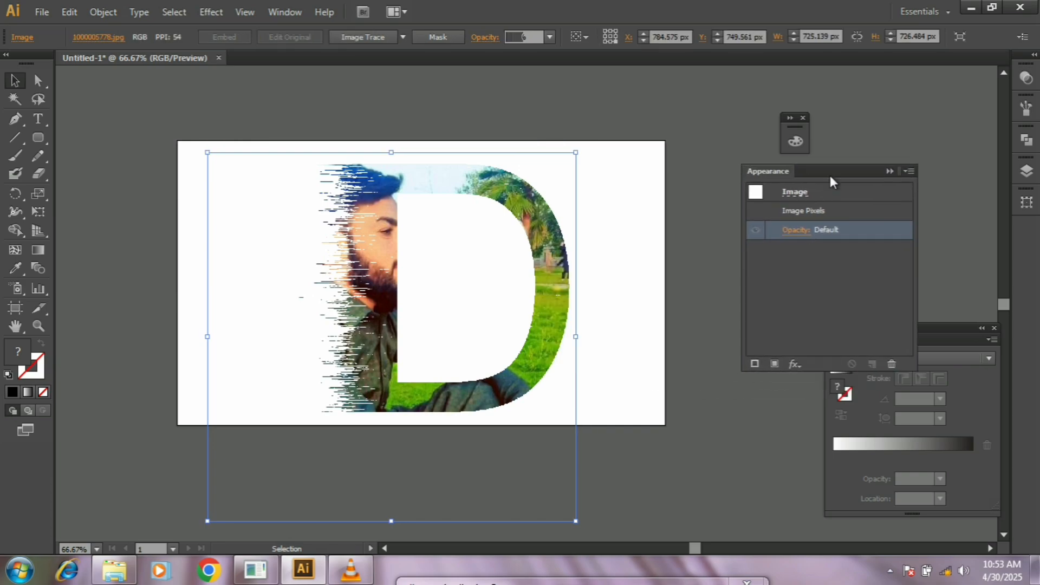
{"action": "left_click", "coordinate": [786, 230]}
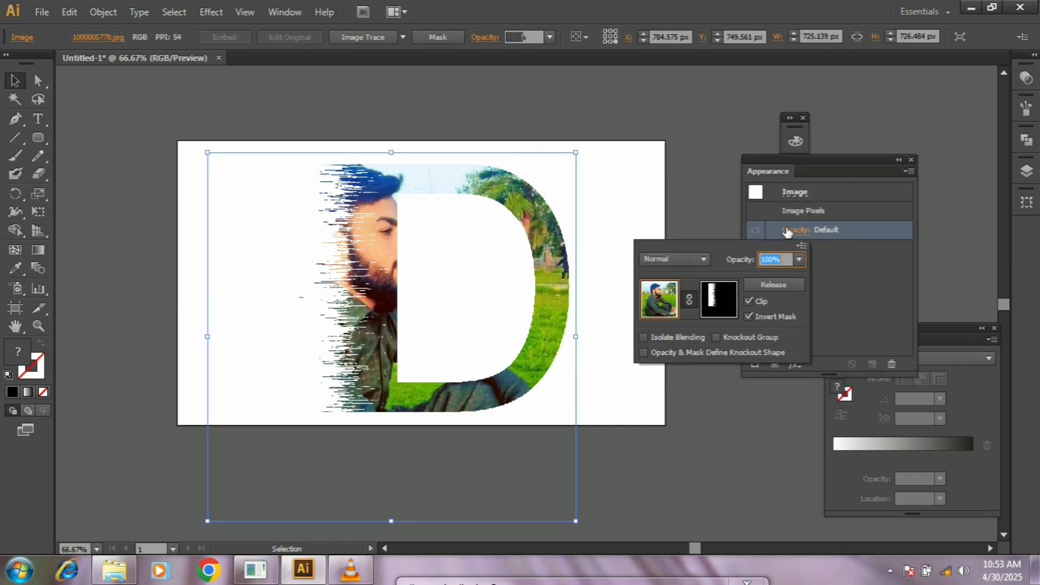
{"action": "left_click", "coordinate": [749, 301]}
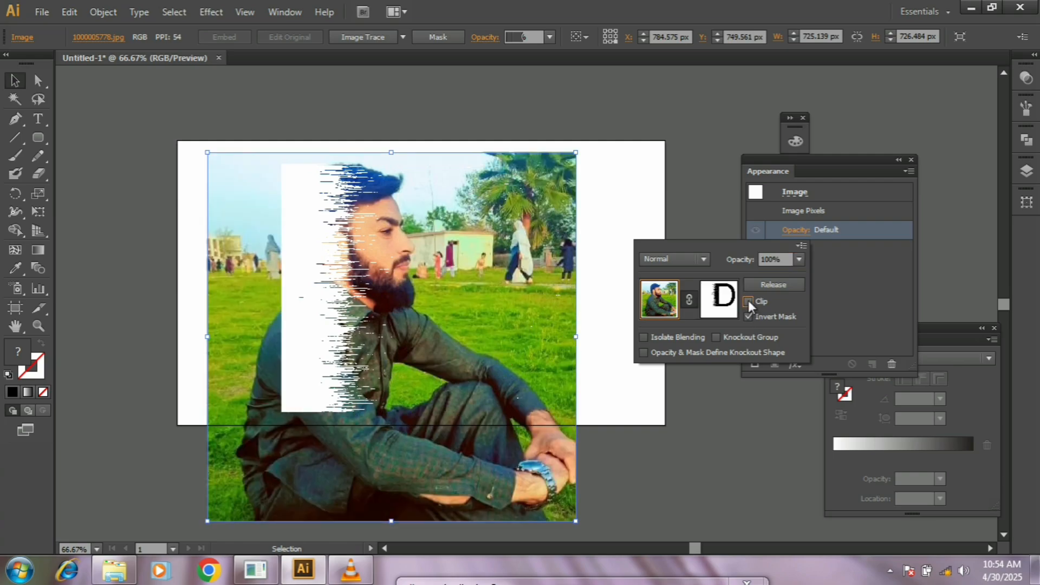
{"action": "left_click", "coordinate": [749, 300]}
{"action": "left_click", "coordinate": [748, 316]}
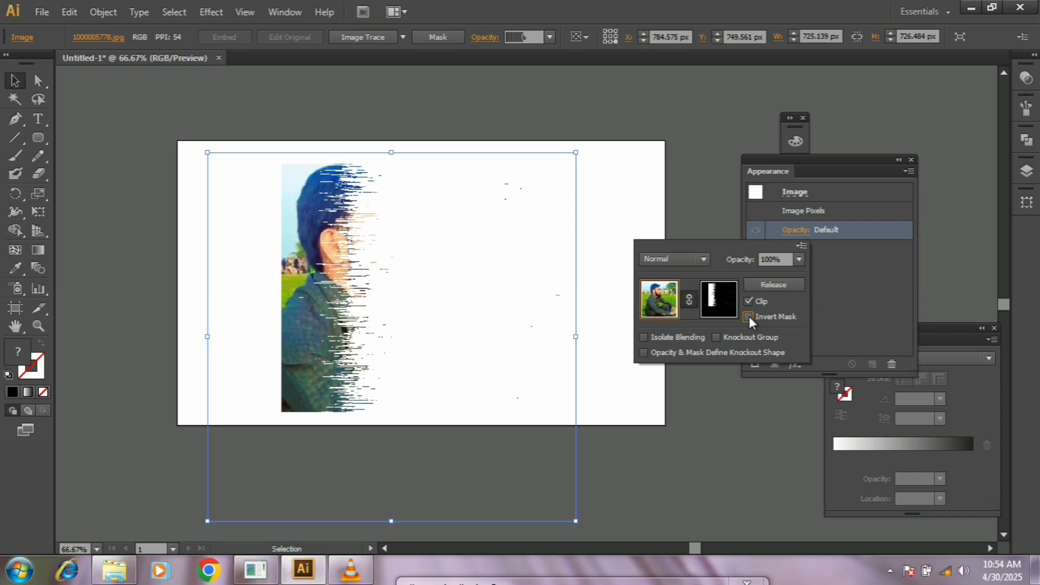
{"action": "left_click", "coordinate": [748, 316]}
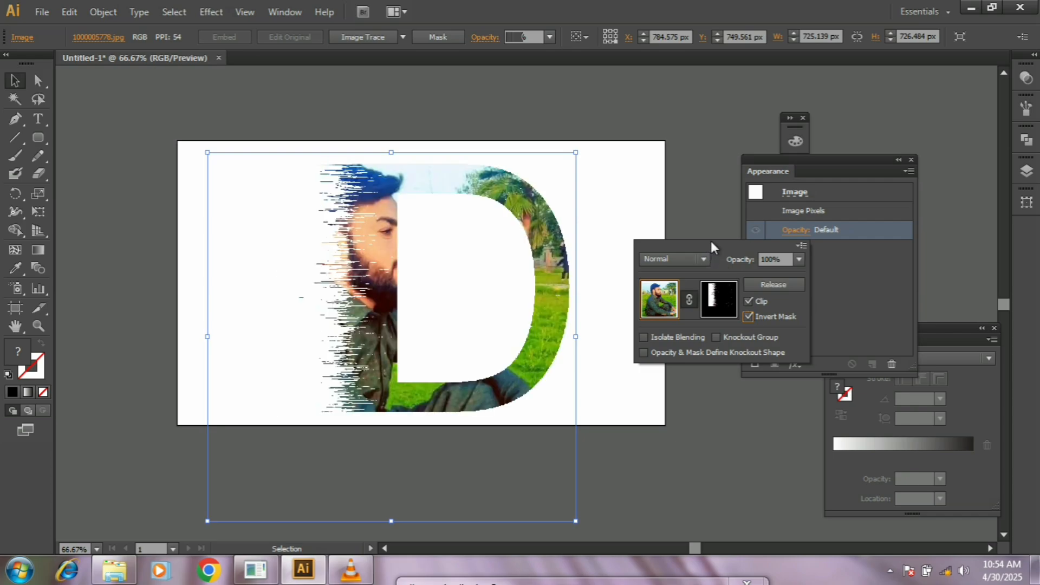
Step: Collapse the Appearance panel, clear it away from the artwork, and deselect the masked photo
{"action": "left_click", "coordinate": [779, 175]}
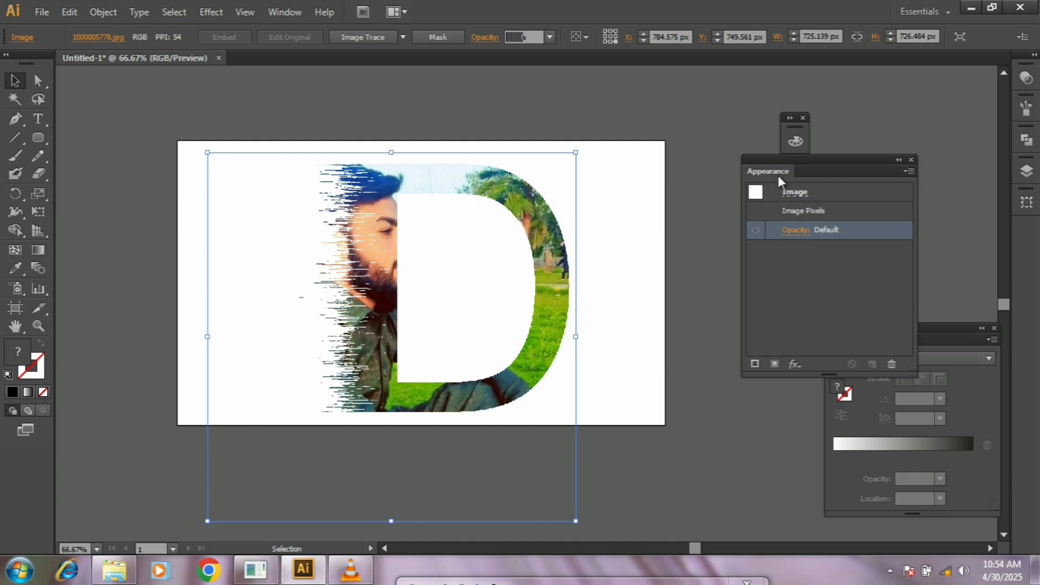
{"action": "left_click", "coordinate": [896, 161]}
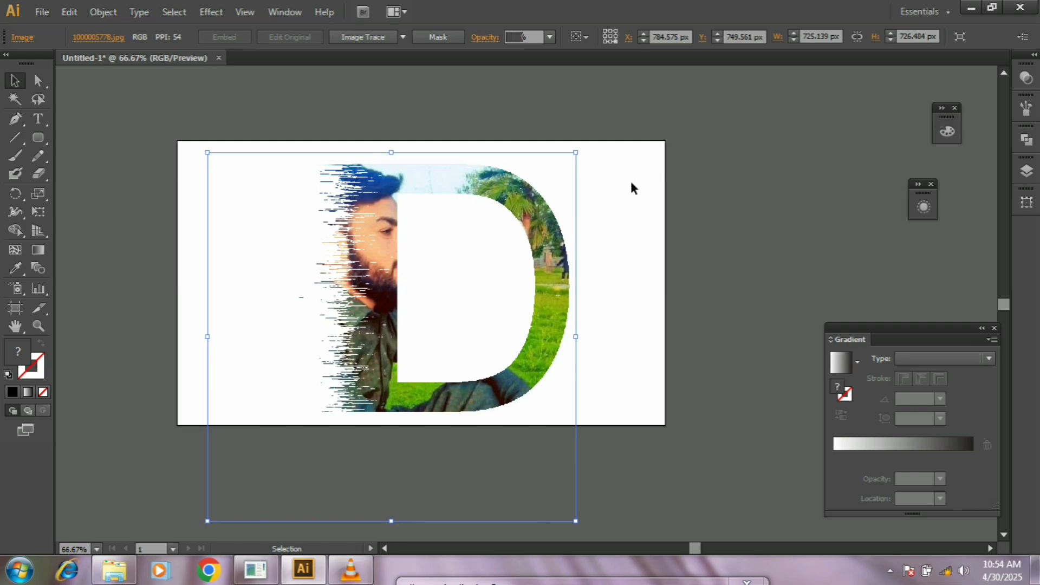
{"action": "left_click", "coordinate": [641, 232]}
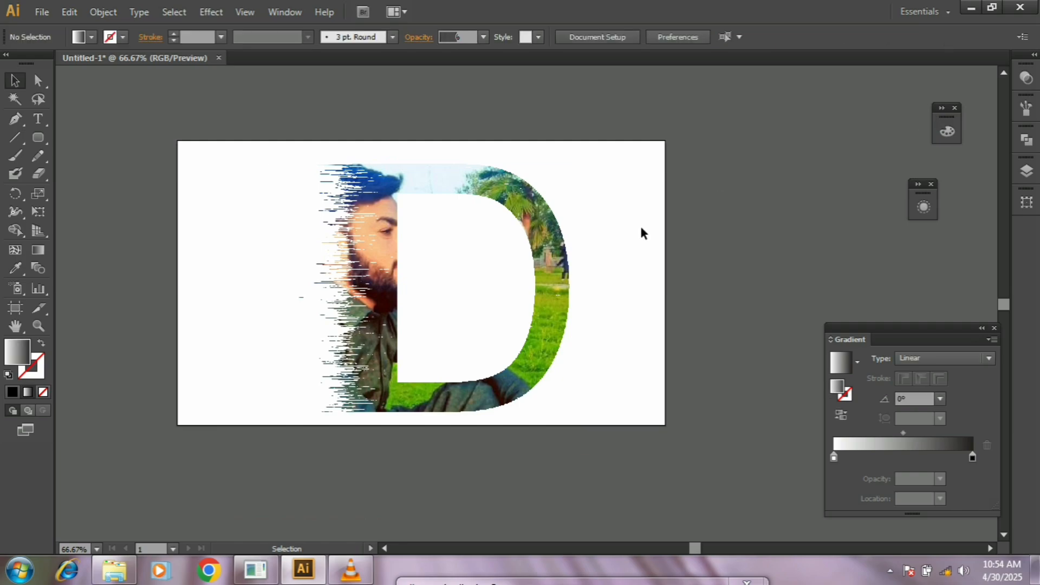